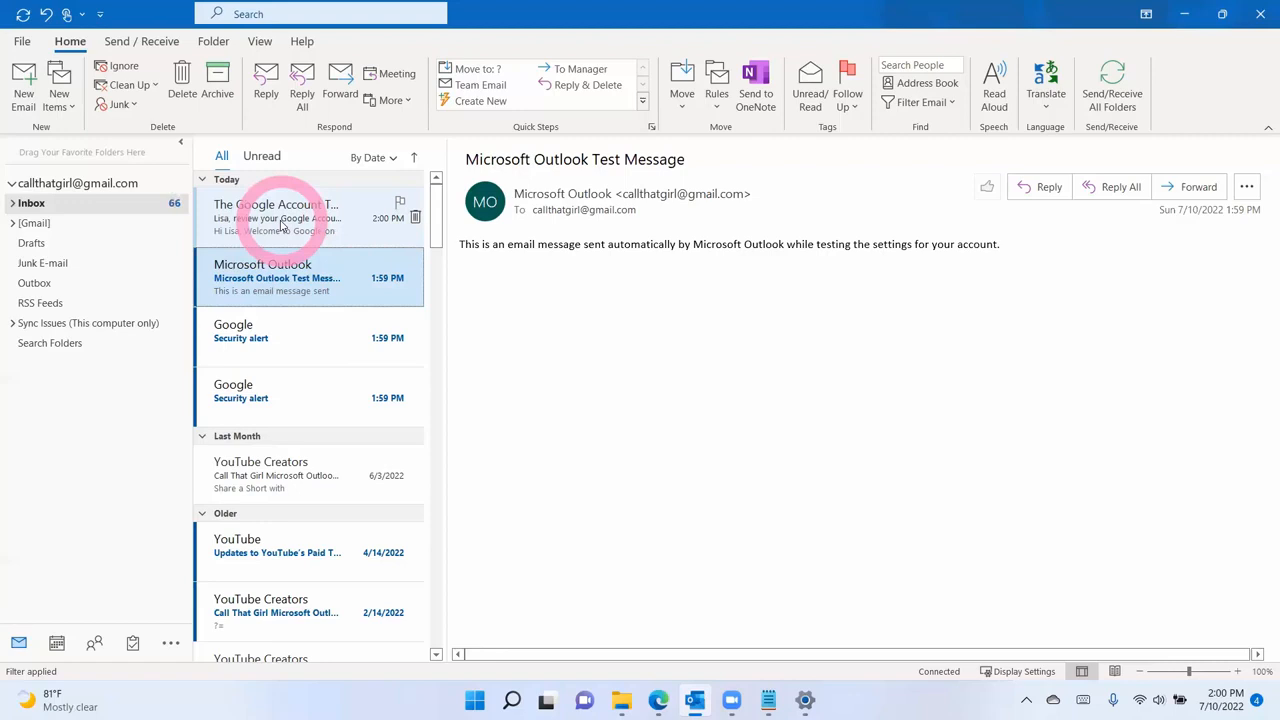
- Expand Inbox and [Gmail], check the empty Calendar and Contacts, then go to Account Information
click(14, 203)
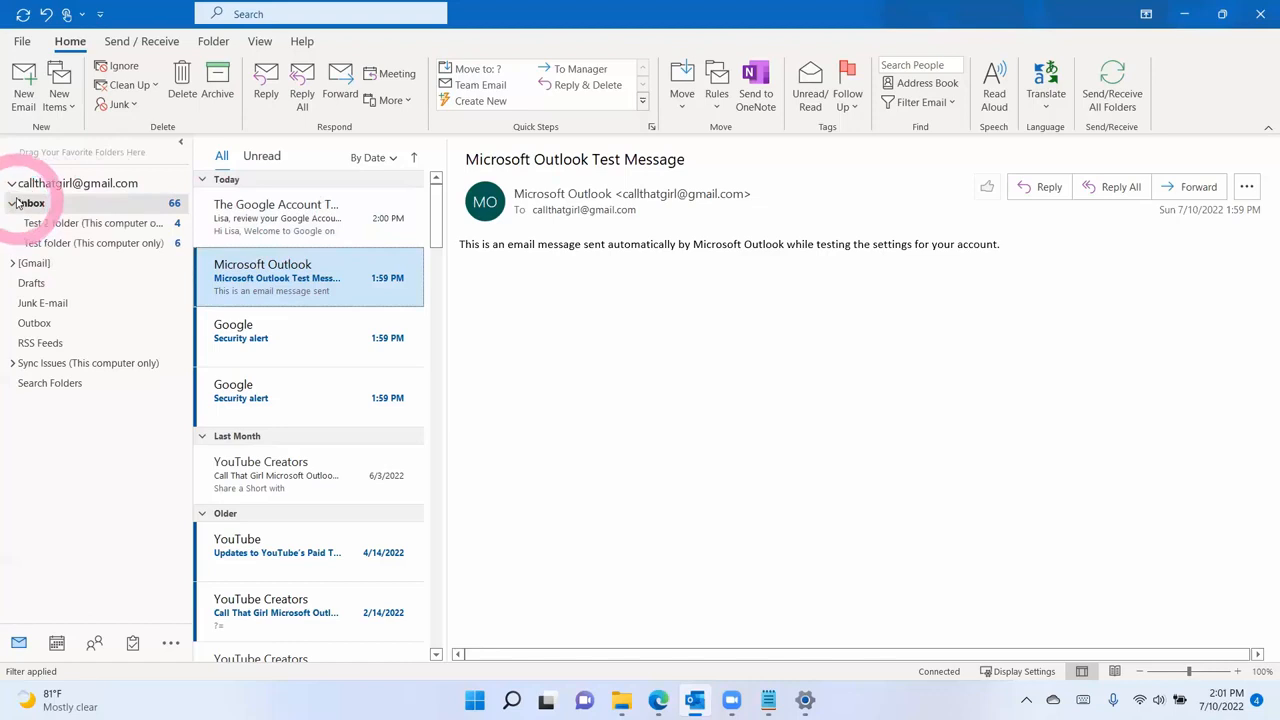
click(13, 263)
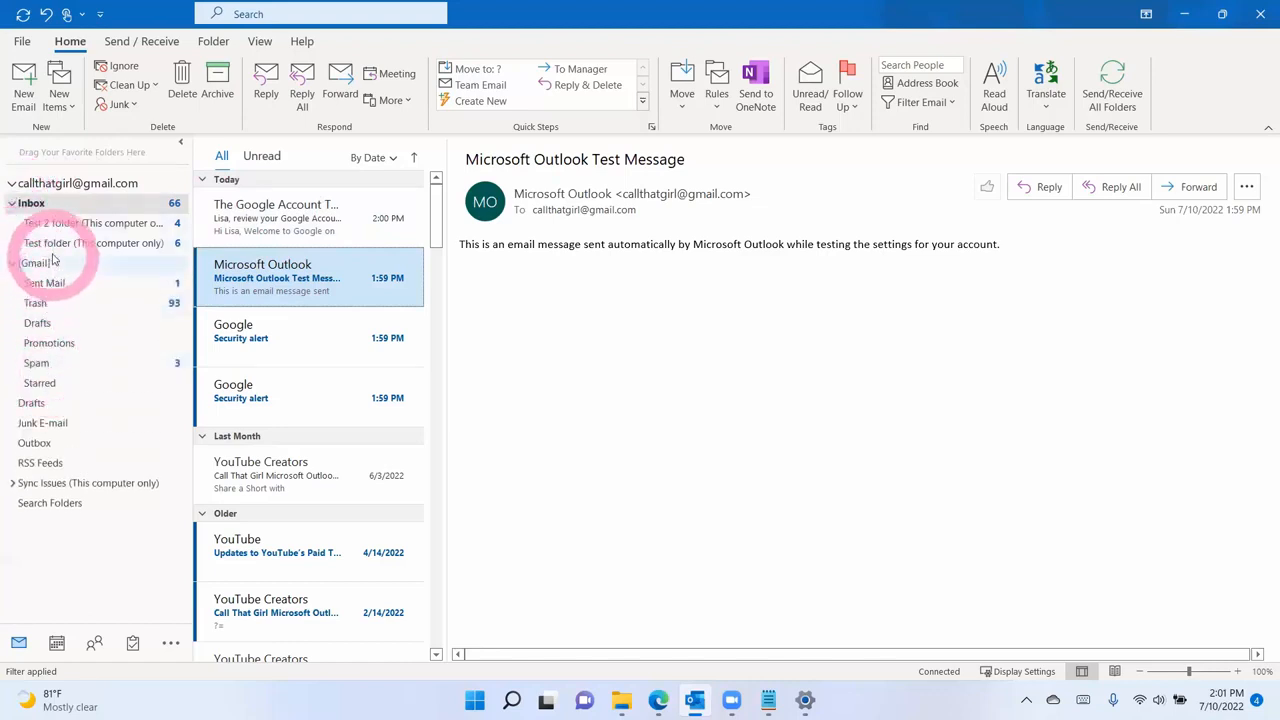
click(56, 642)
mouse_move(55, 641)
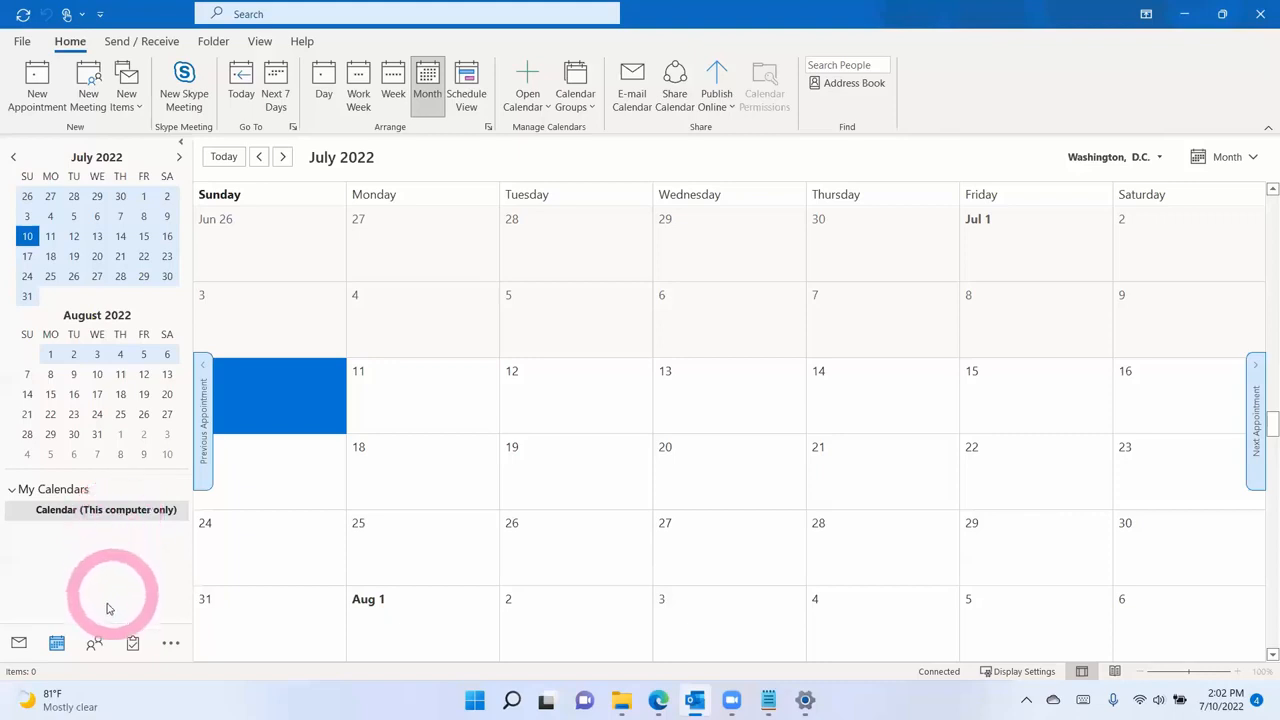
click(96, 640)
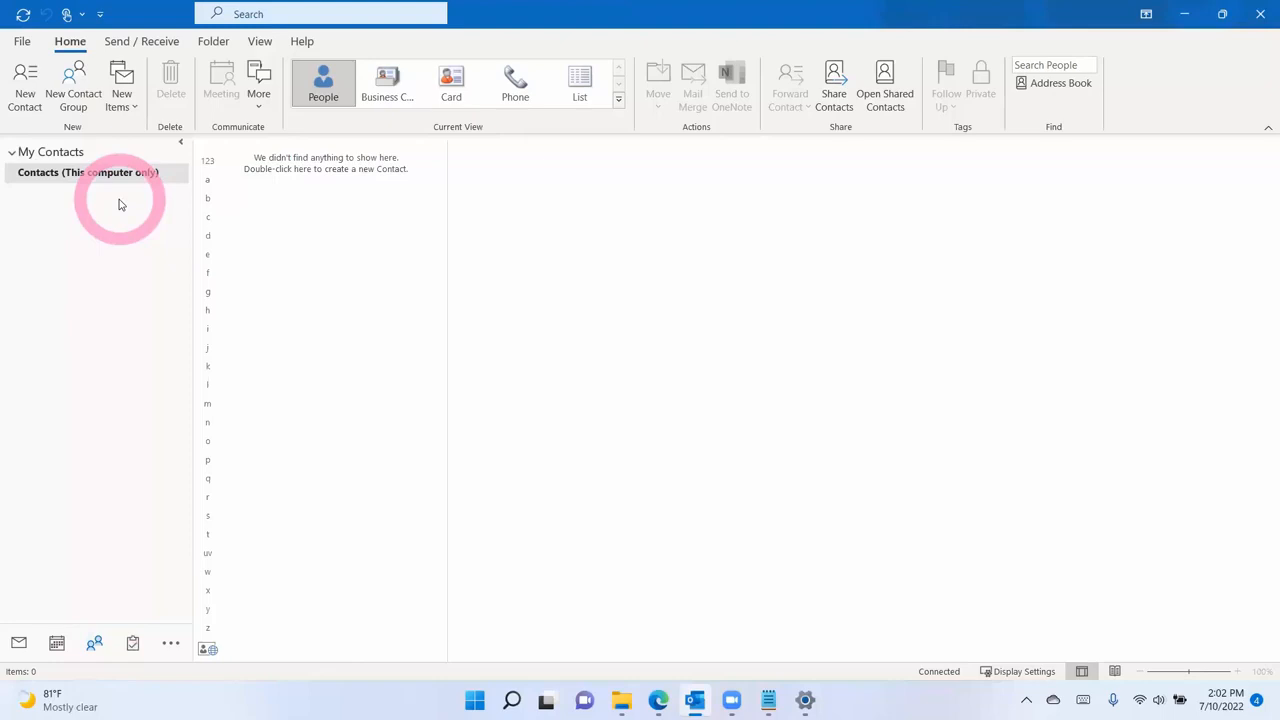
click(22, 41)
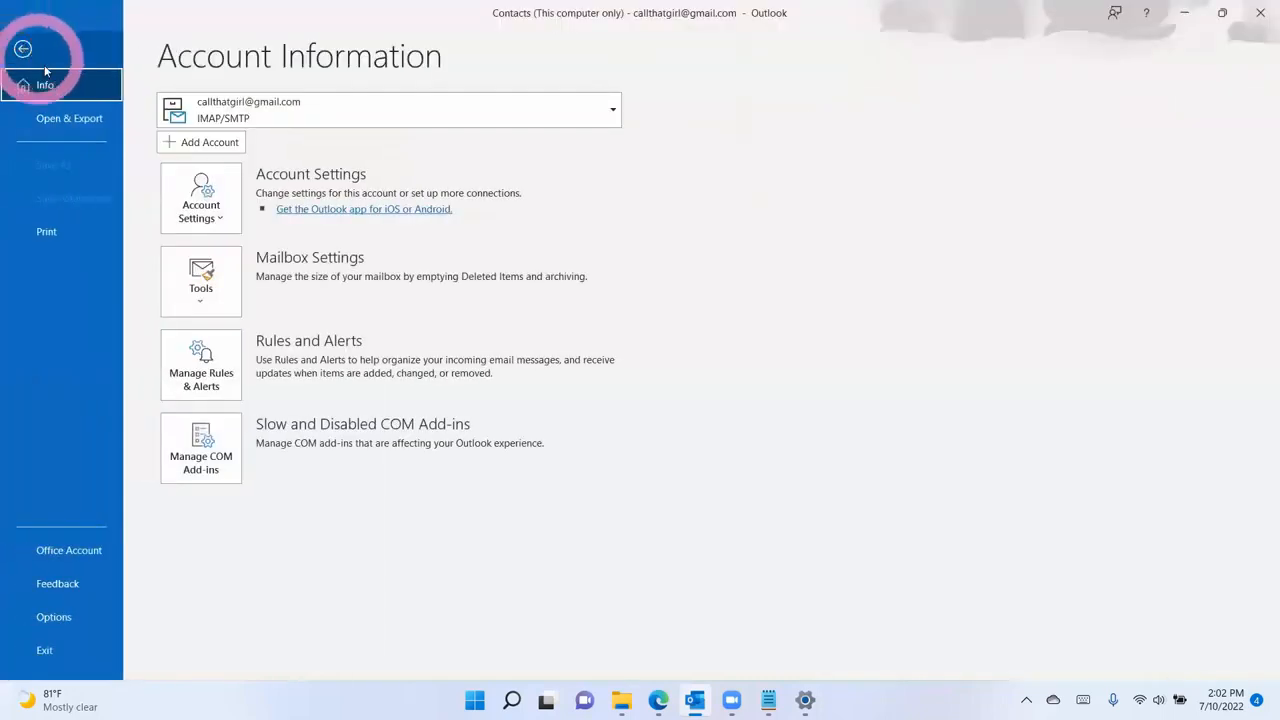
- In Account Settings' Data Files list, open the folder holding the mailbox's data file
click(210, 214)
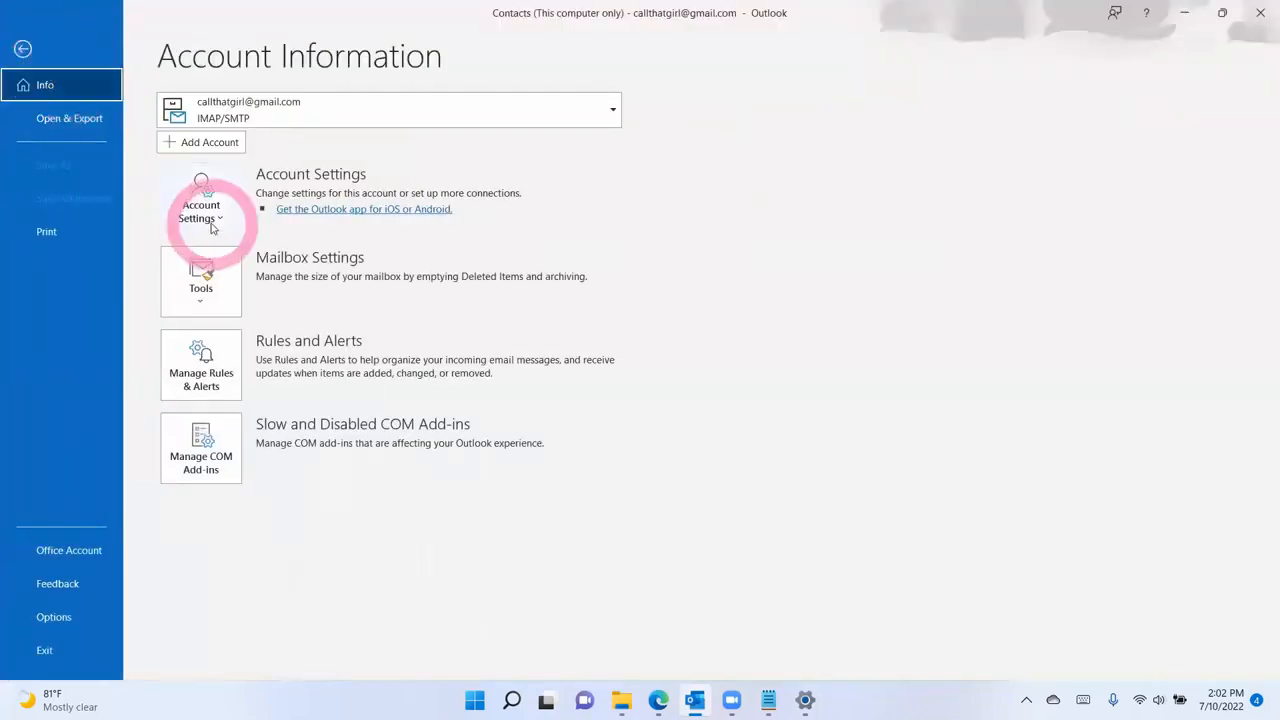
click(222, 263)
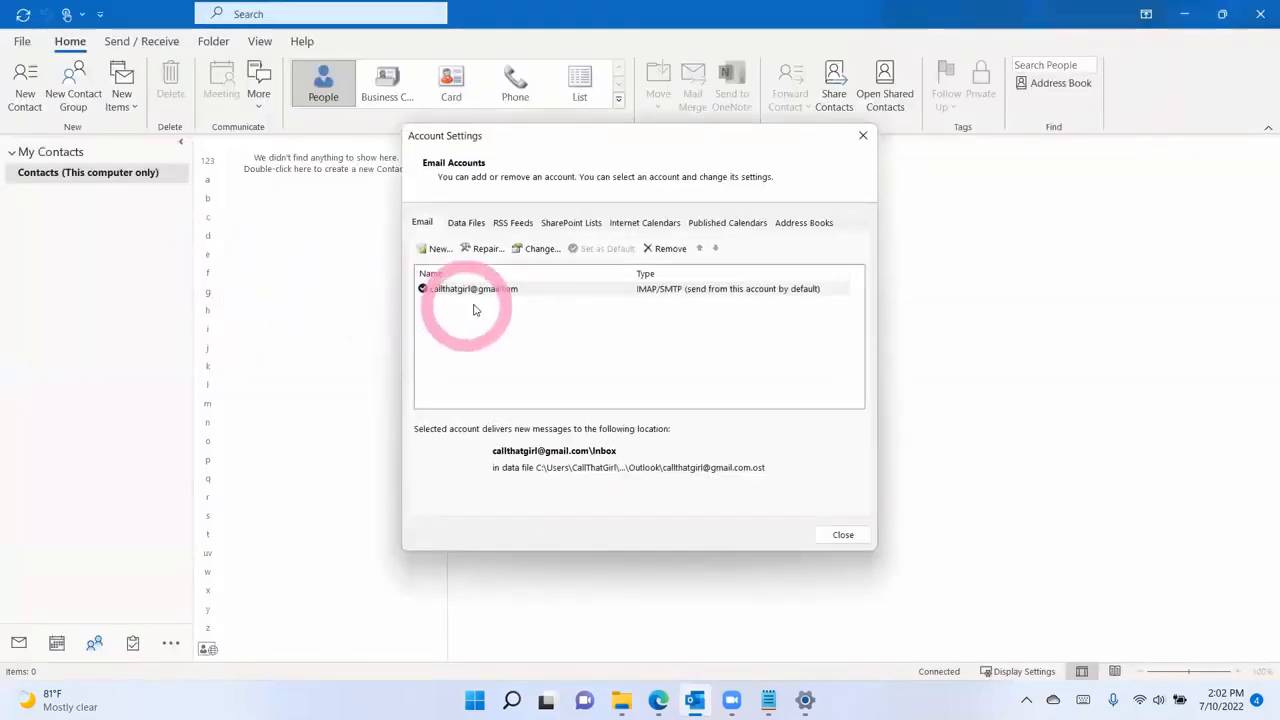
click(478, 226)
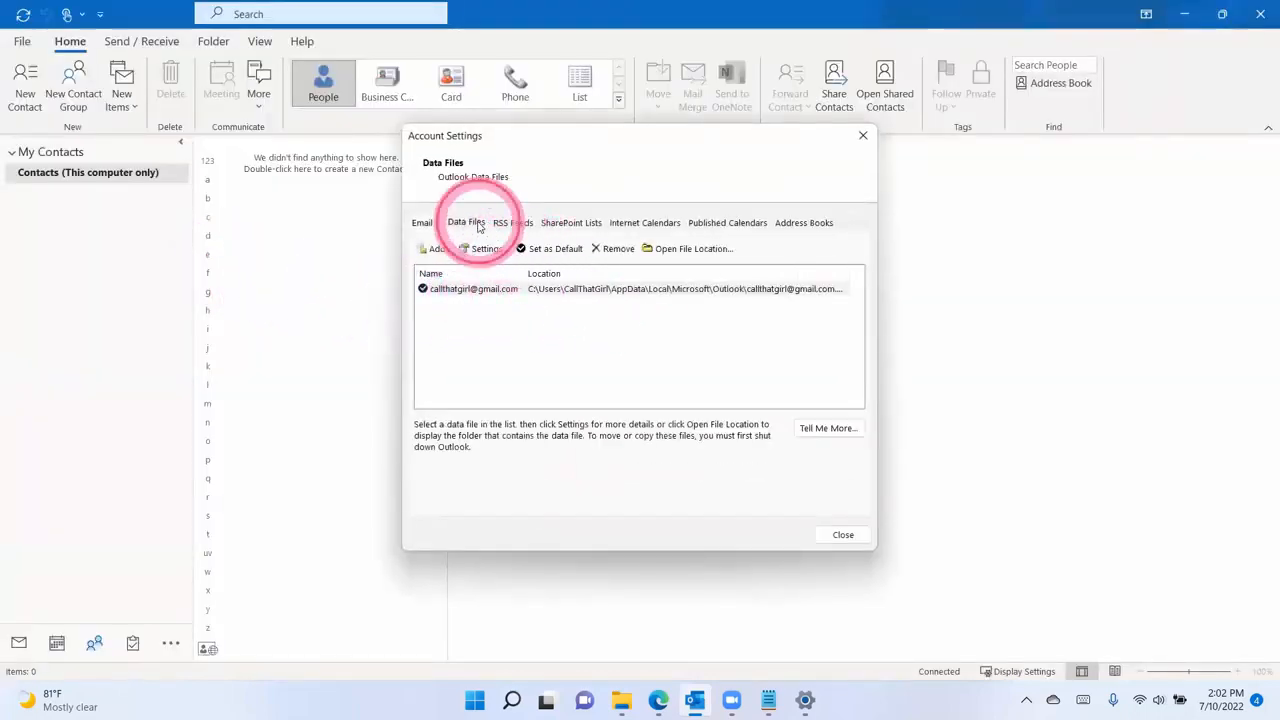
click(487, 290)
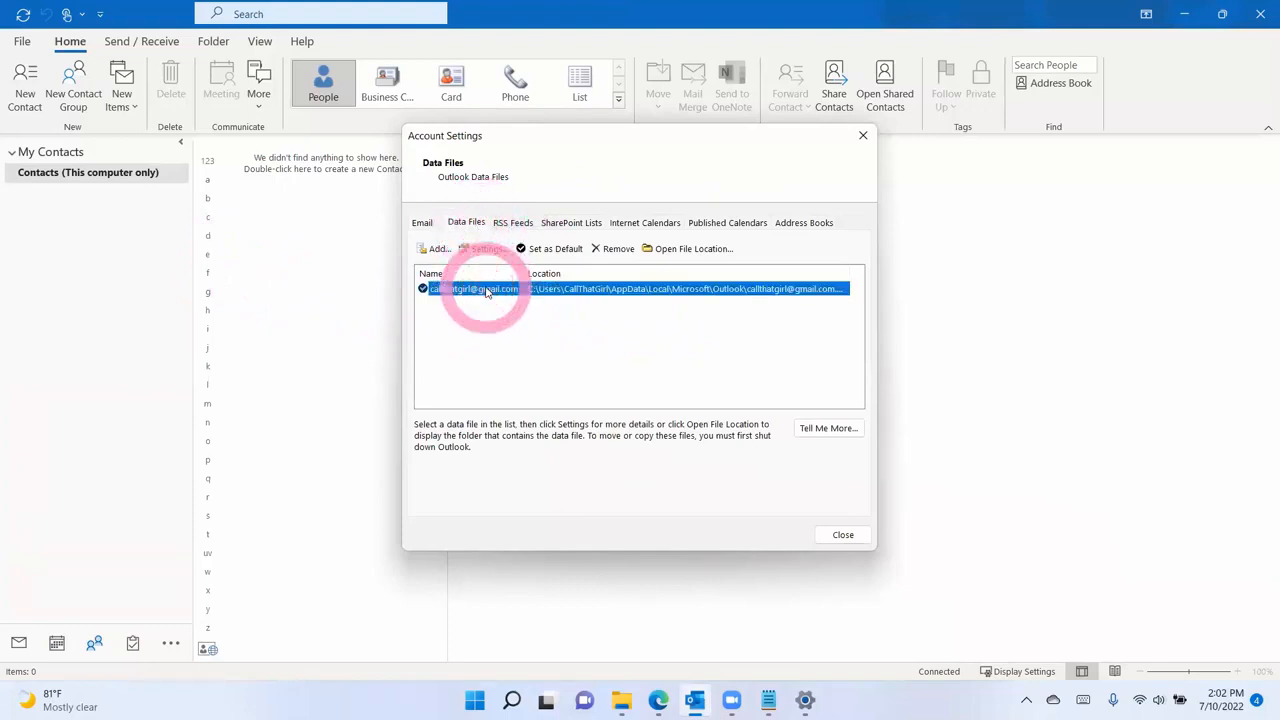
click(683, 250)
click(706, 153)
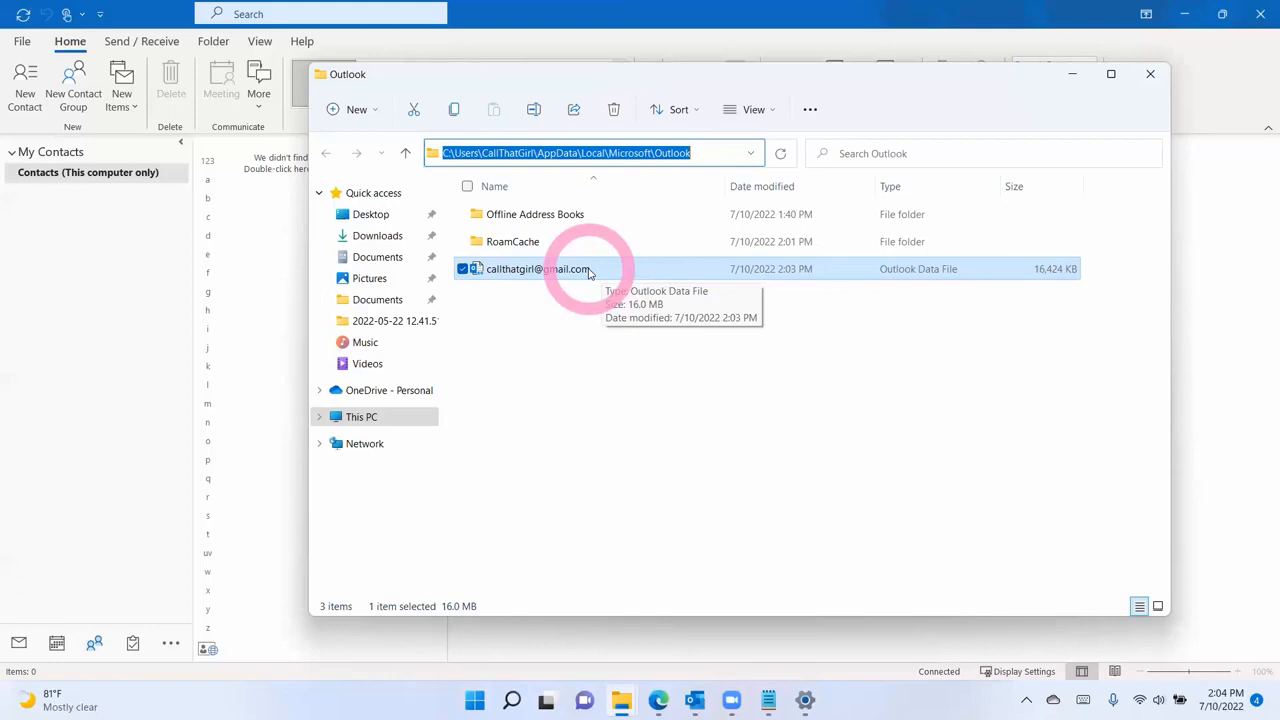
- Leave File Explorer and return to Outlook's Account Settings window
click(18, 643)
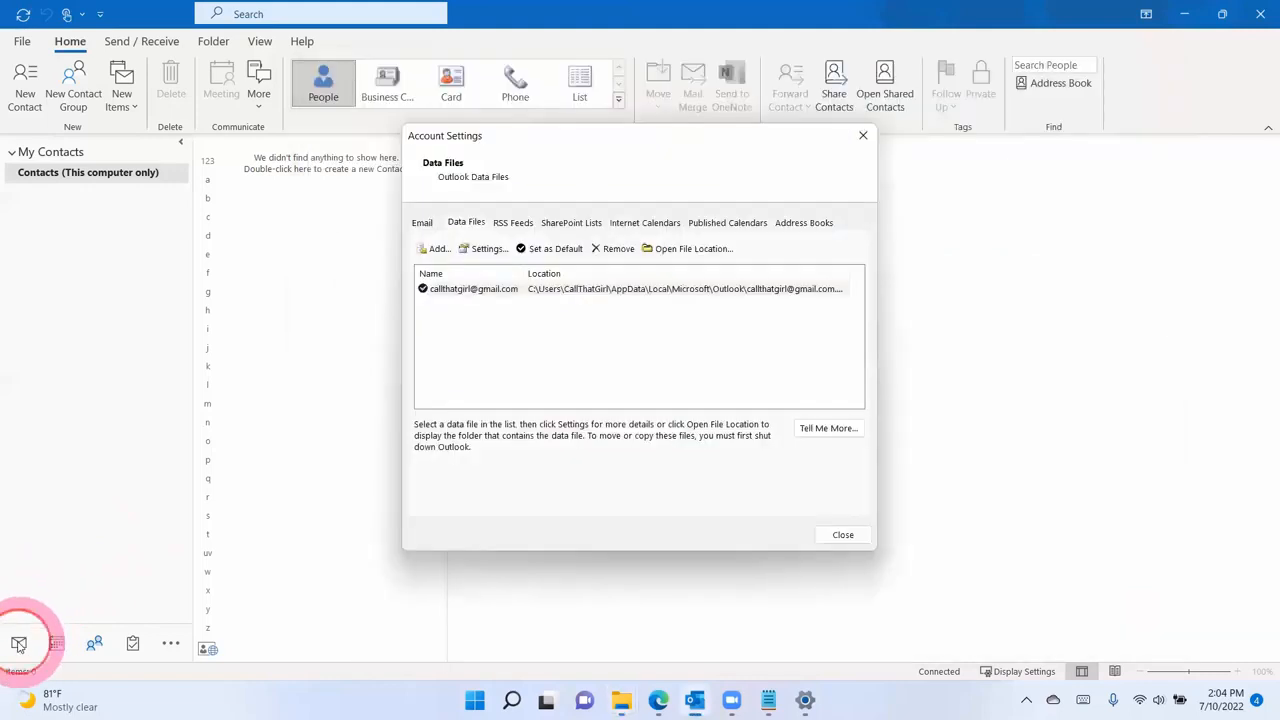
- Close Account Settings, widen the folder pane, and review Test 2 folder before returning to Inbox
click(845, 536)
click(18, 643)
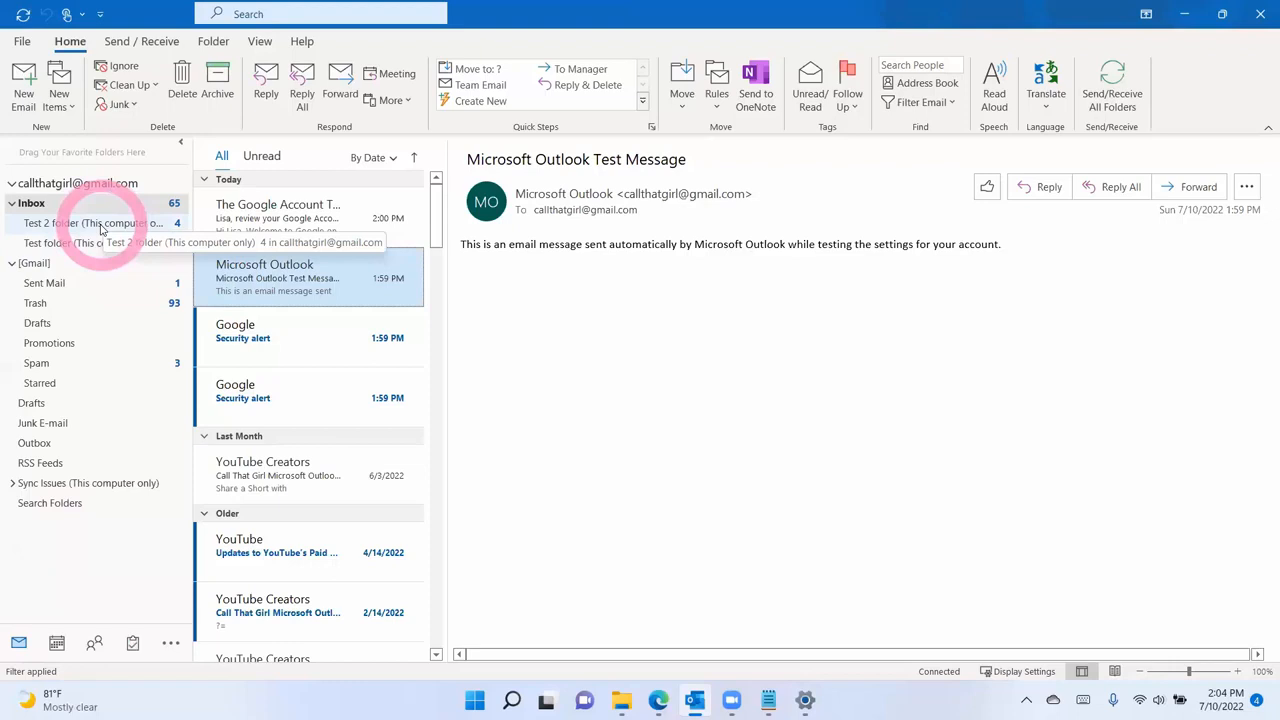
drag(191, 231, 243, 232)
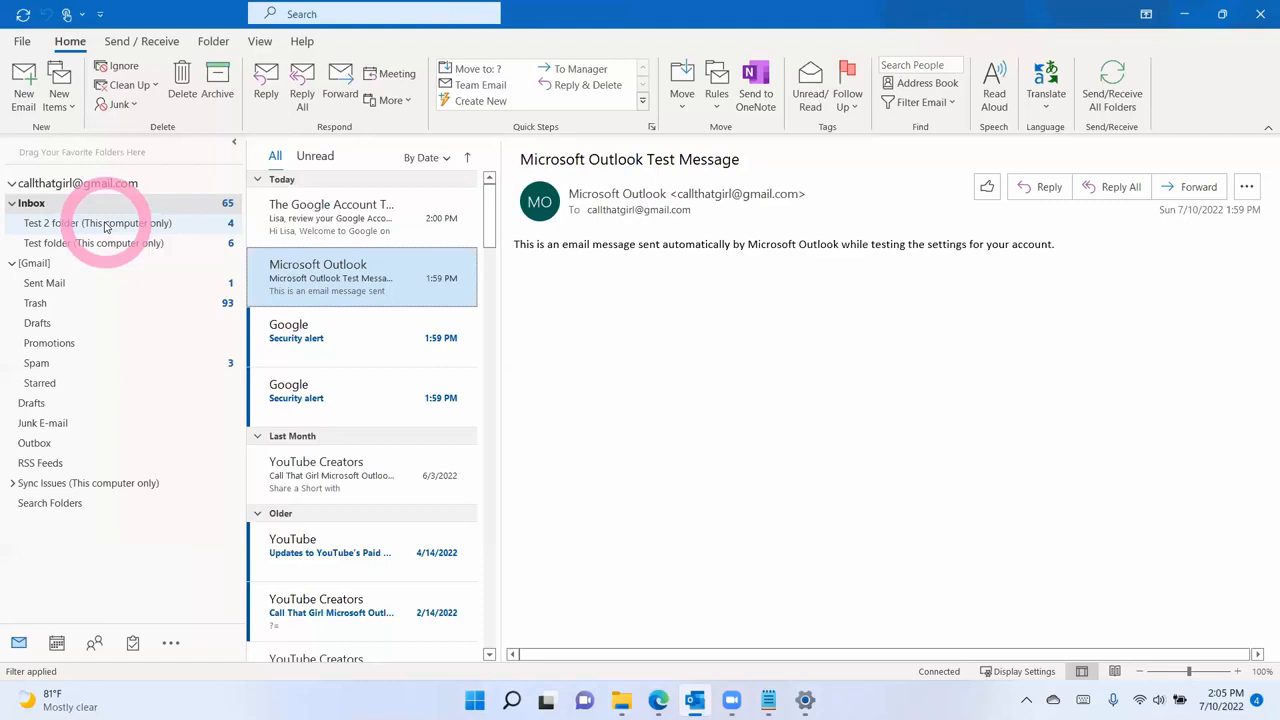
click(104, 224)
click(32, 204)
- Create an Inbox subfolder named 'New Test', then open Test 2 folder
right_click(33, 204)
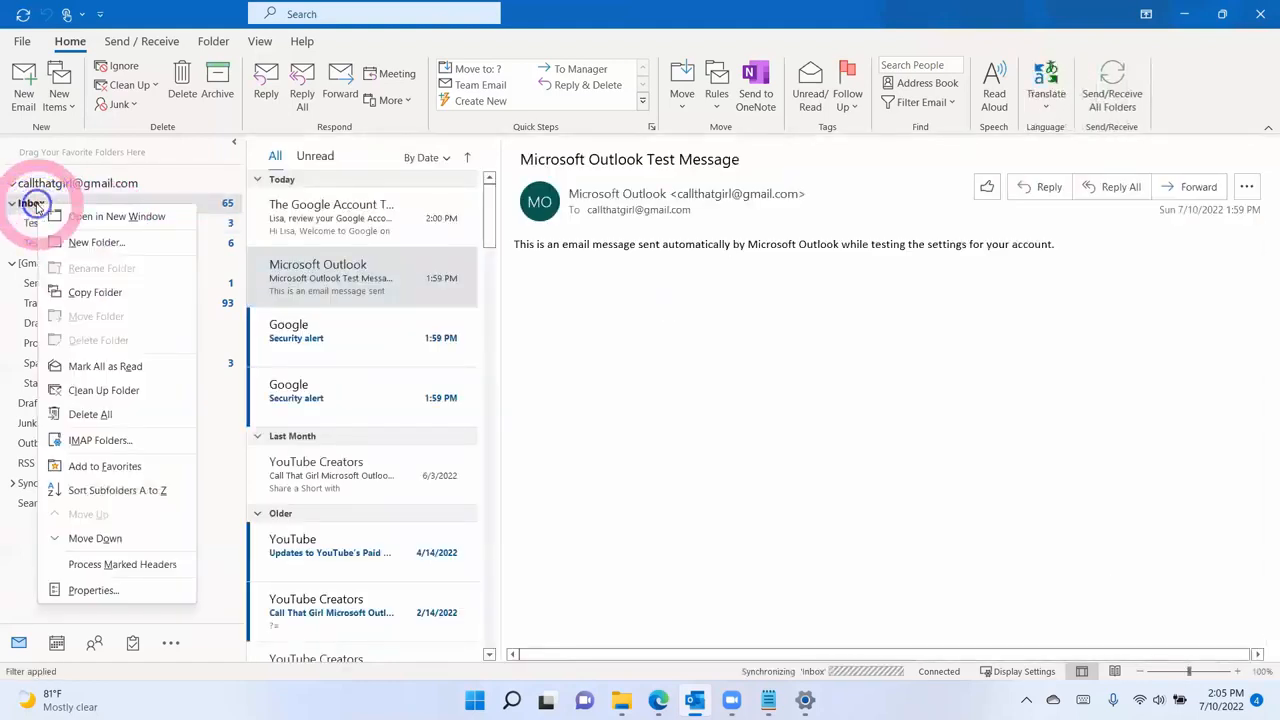
click(76, 243)
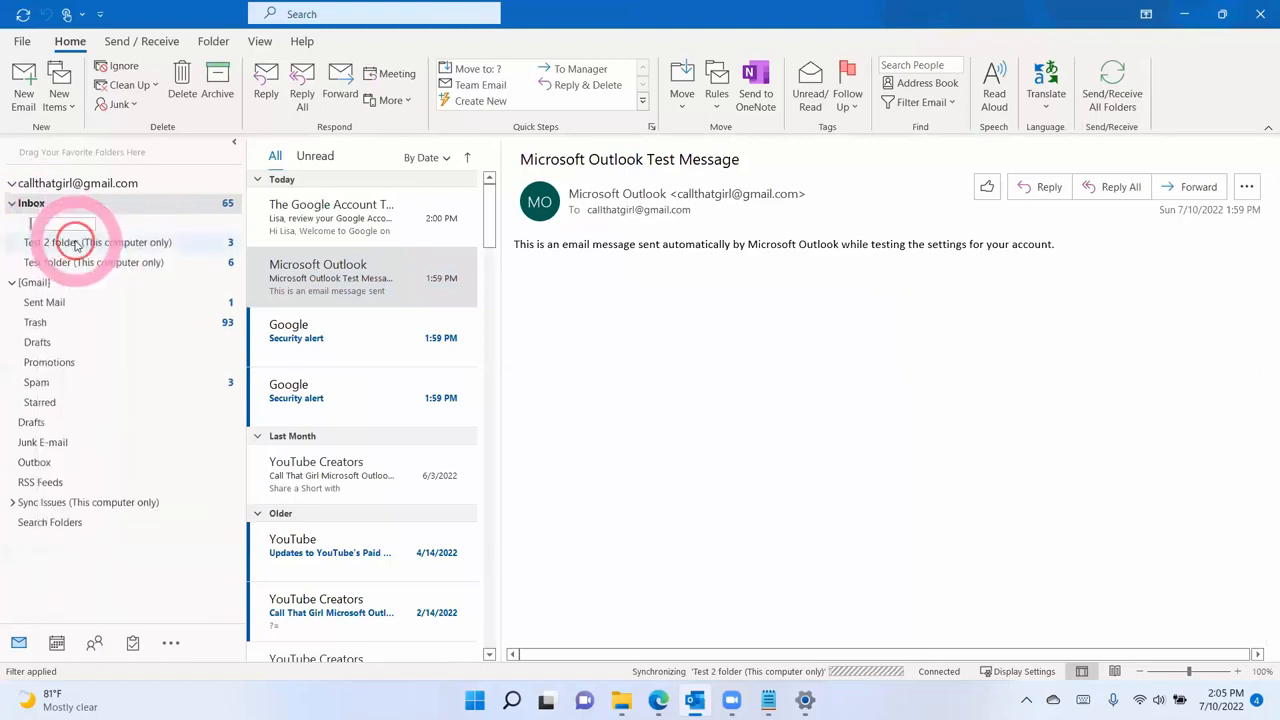
text(New Test)
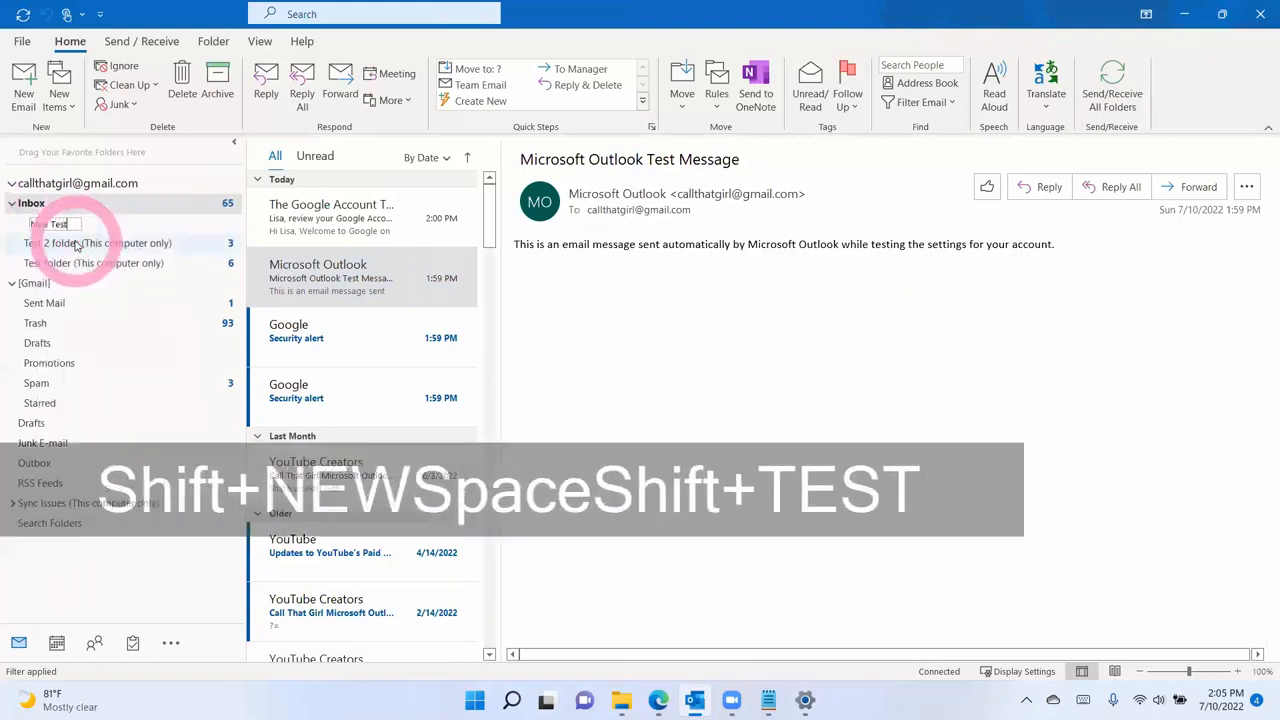
key(Return)
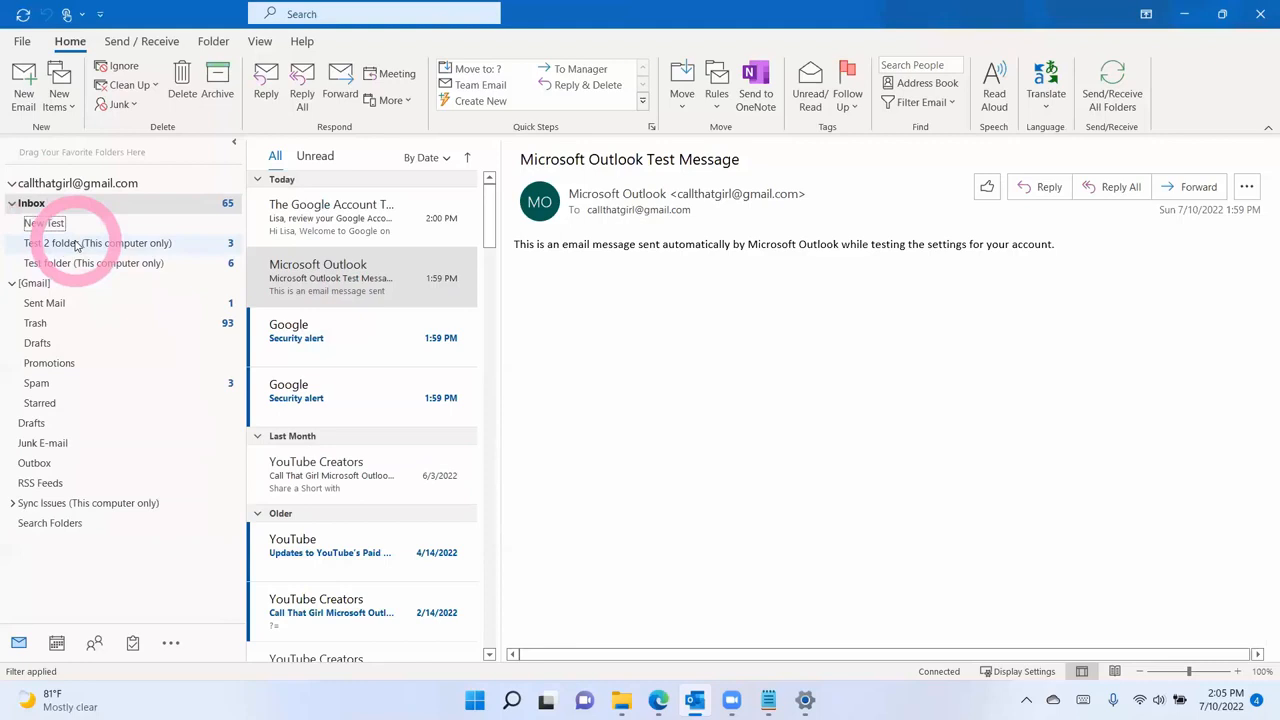
mouse_move(75, 245)
mouse_down()
mouse_move(68, 220)
mouse_move(60, 228)
mouse_up()
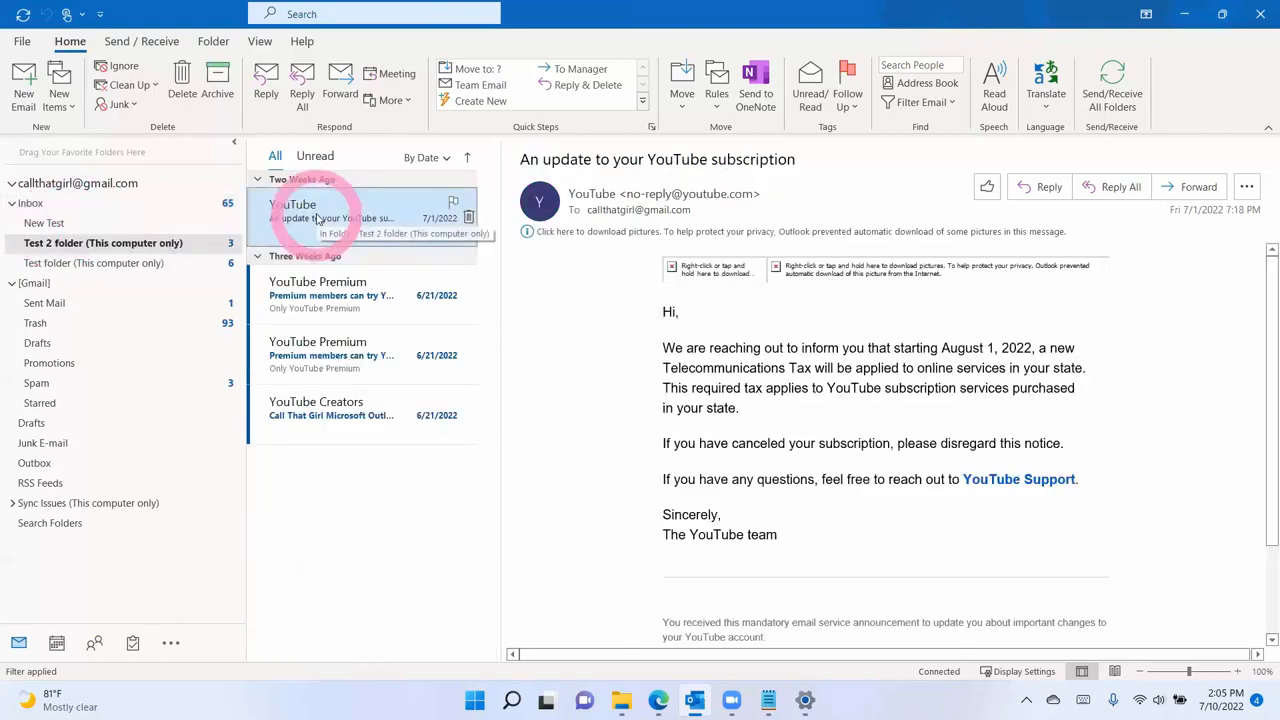
- Copy all Test 2 folder messages into New Test and dismiss the 'message has been changed' error
key(ctrl+a)
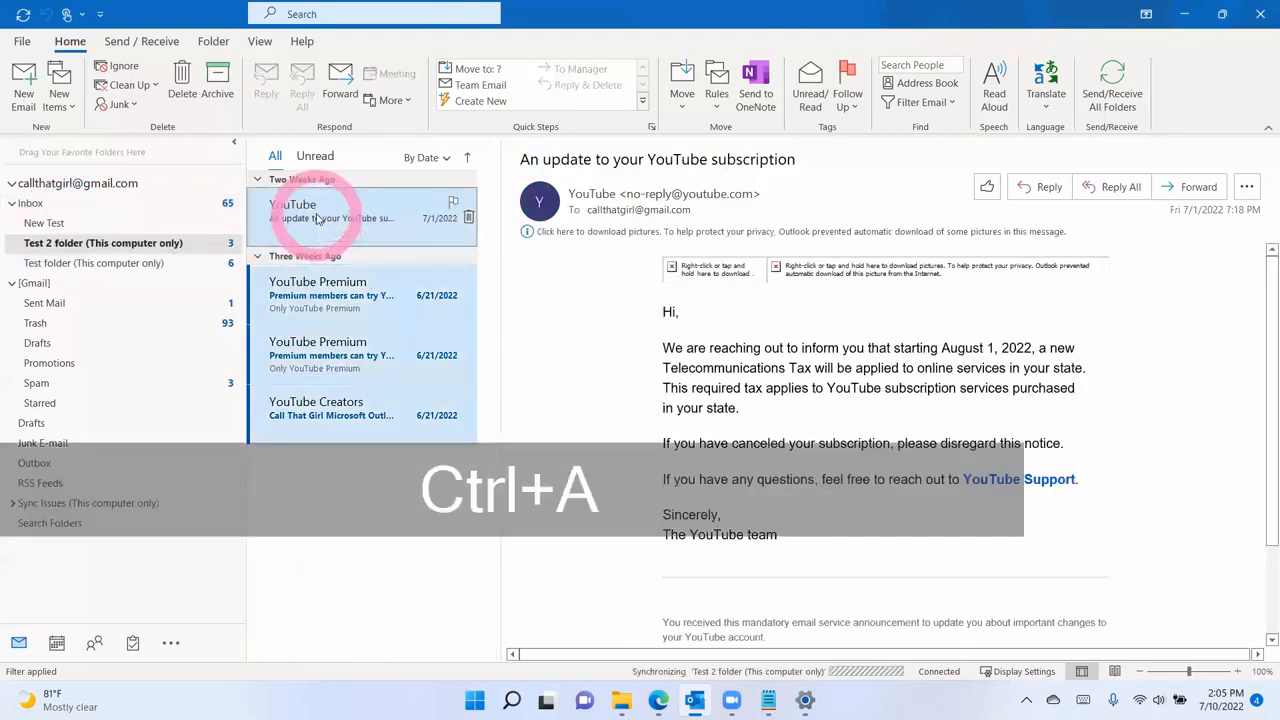
right_click(316, 218)
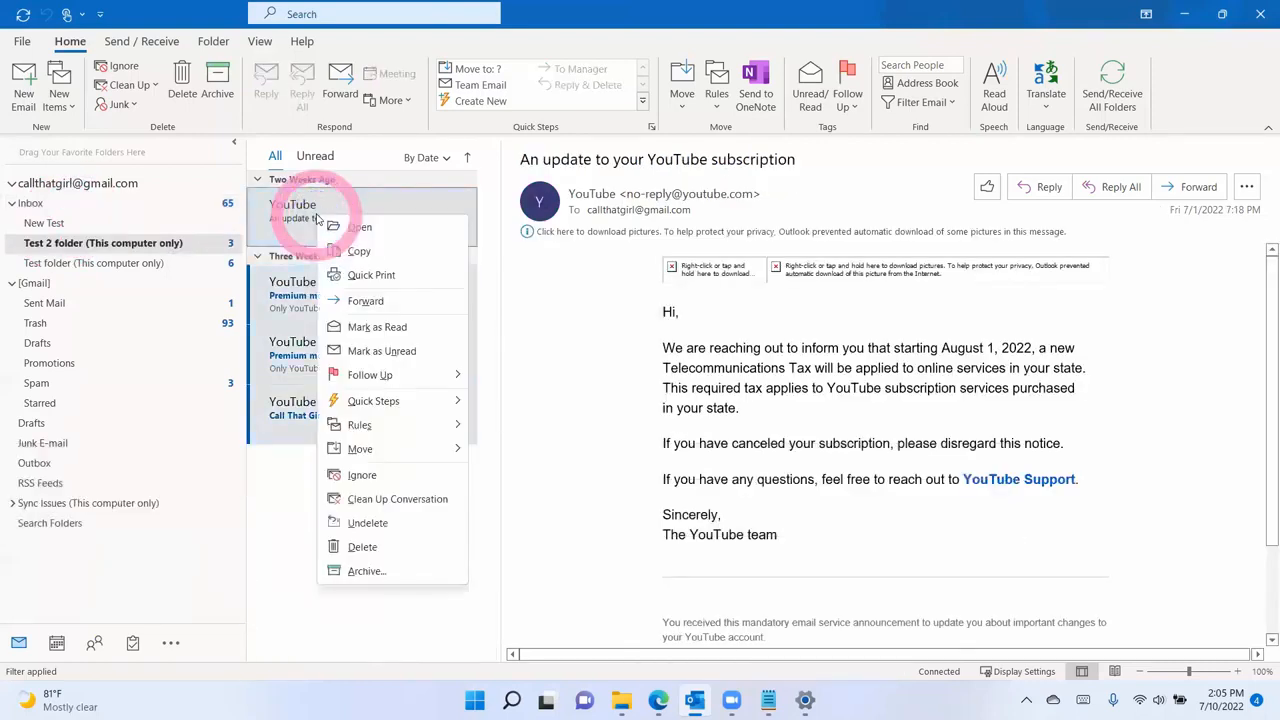
mouse_move(380, 450)
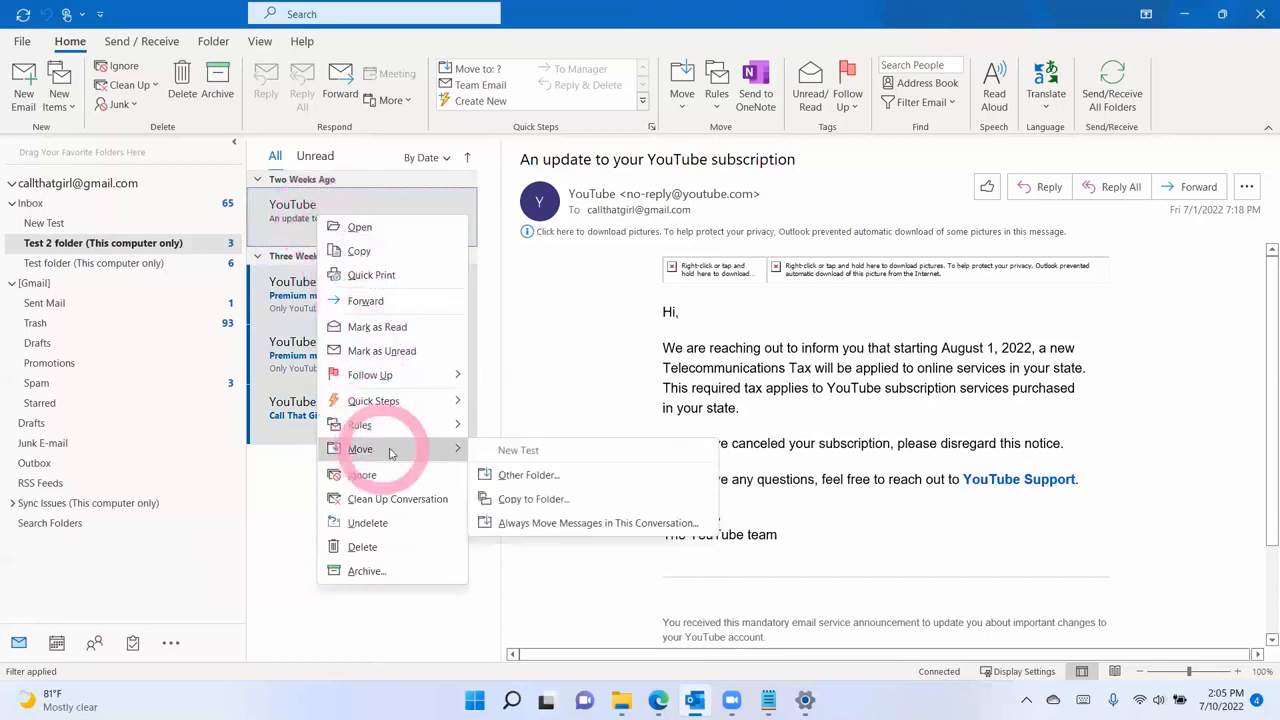
click(541, 503)
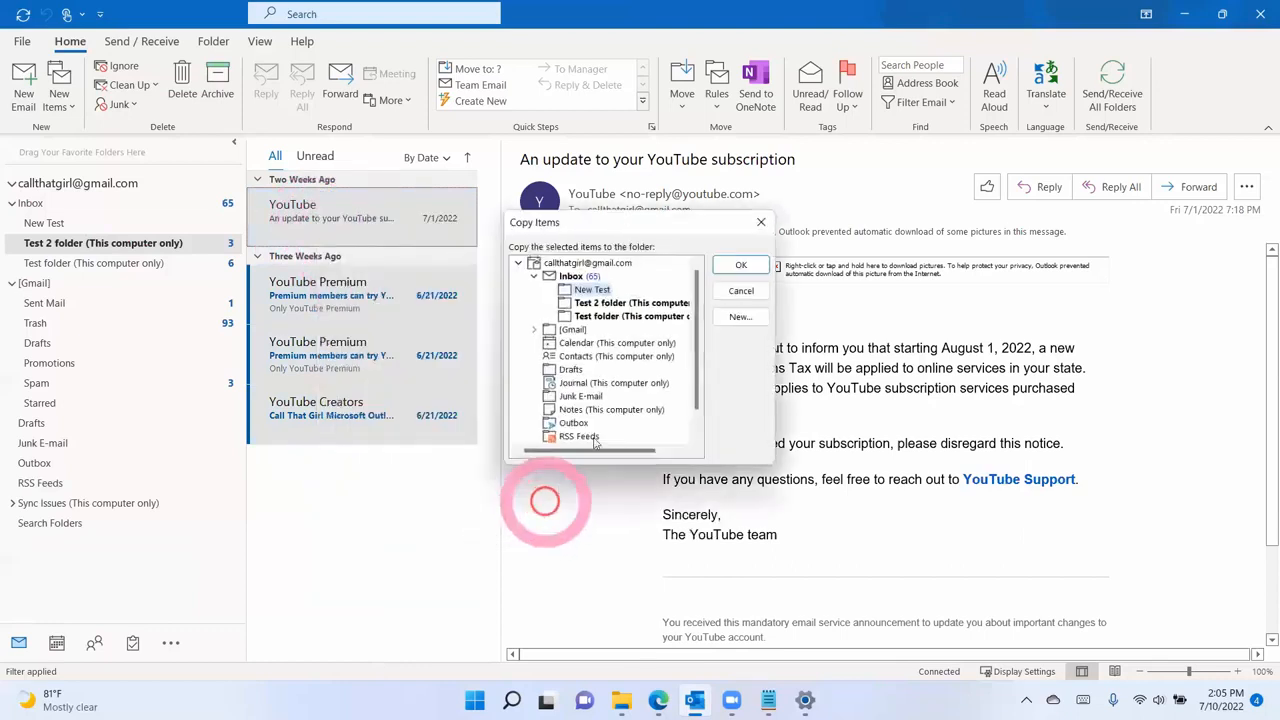
click(592, 290)
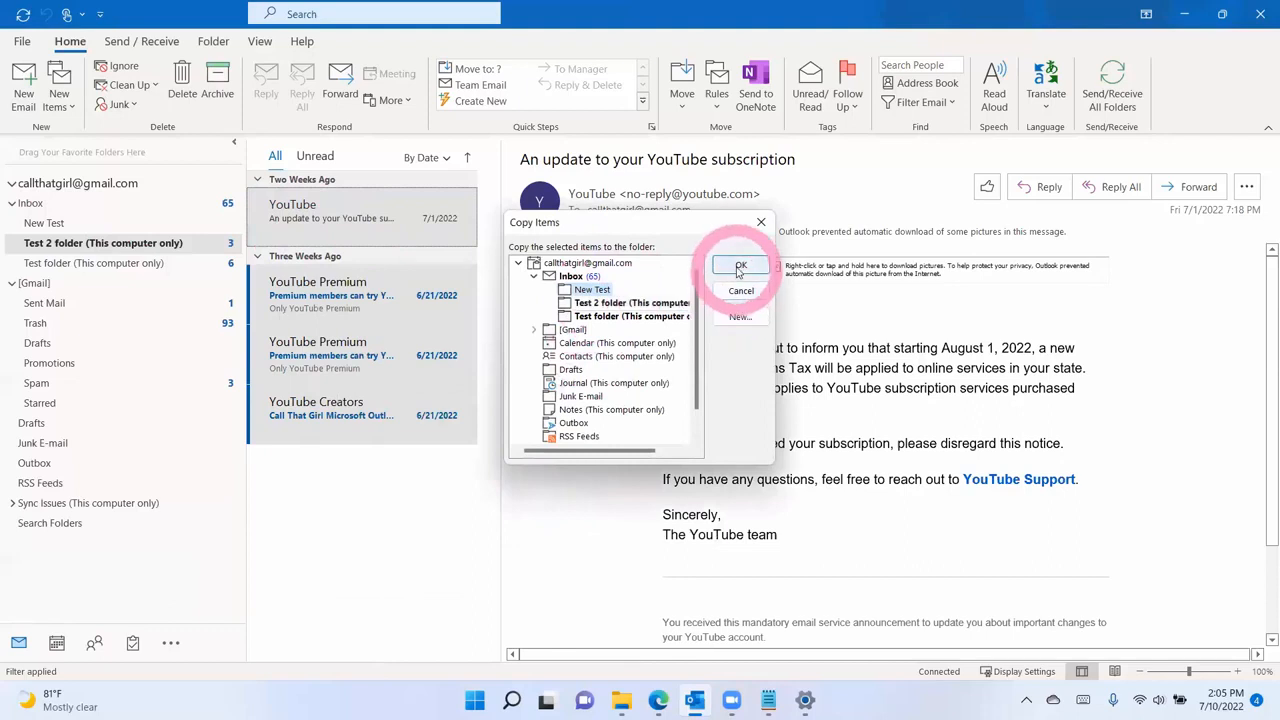
click(741, 265)
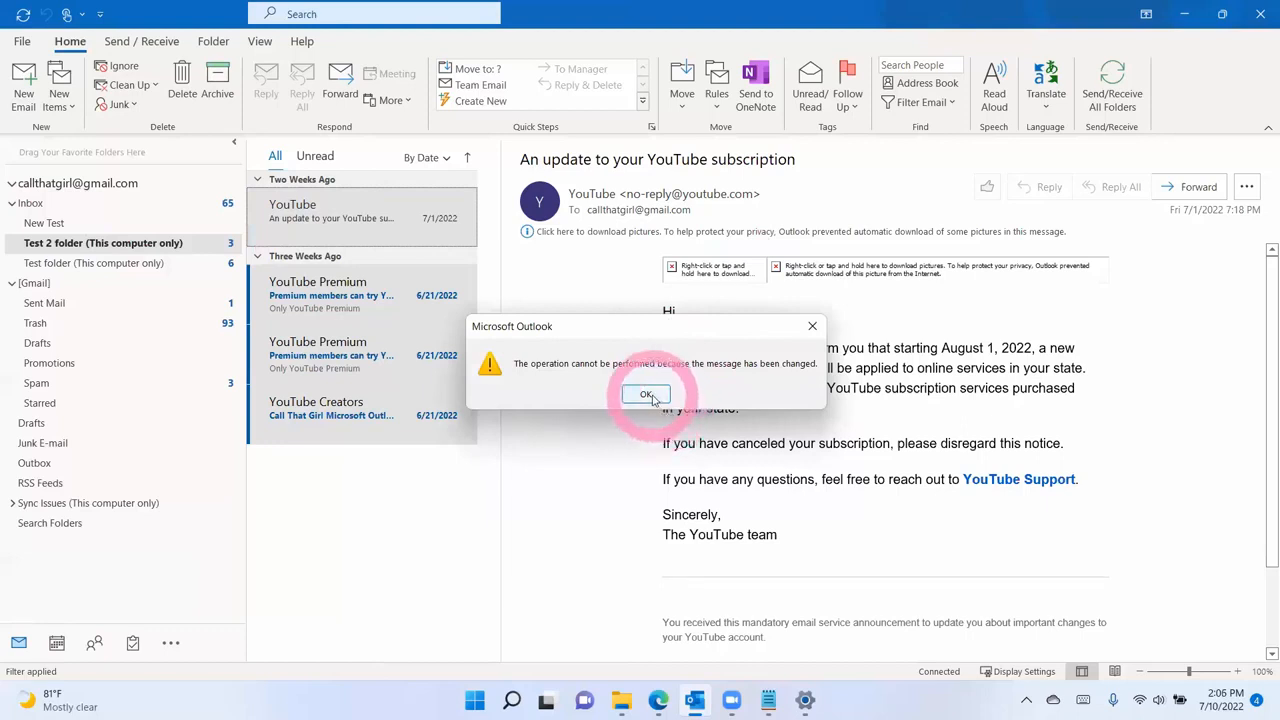
click(648, 394)
click(367, 303)
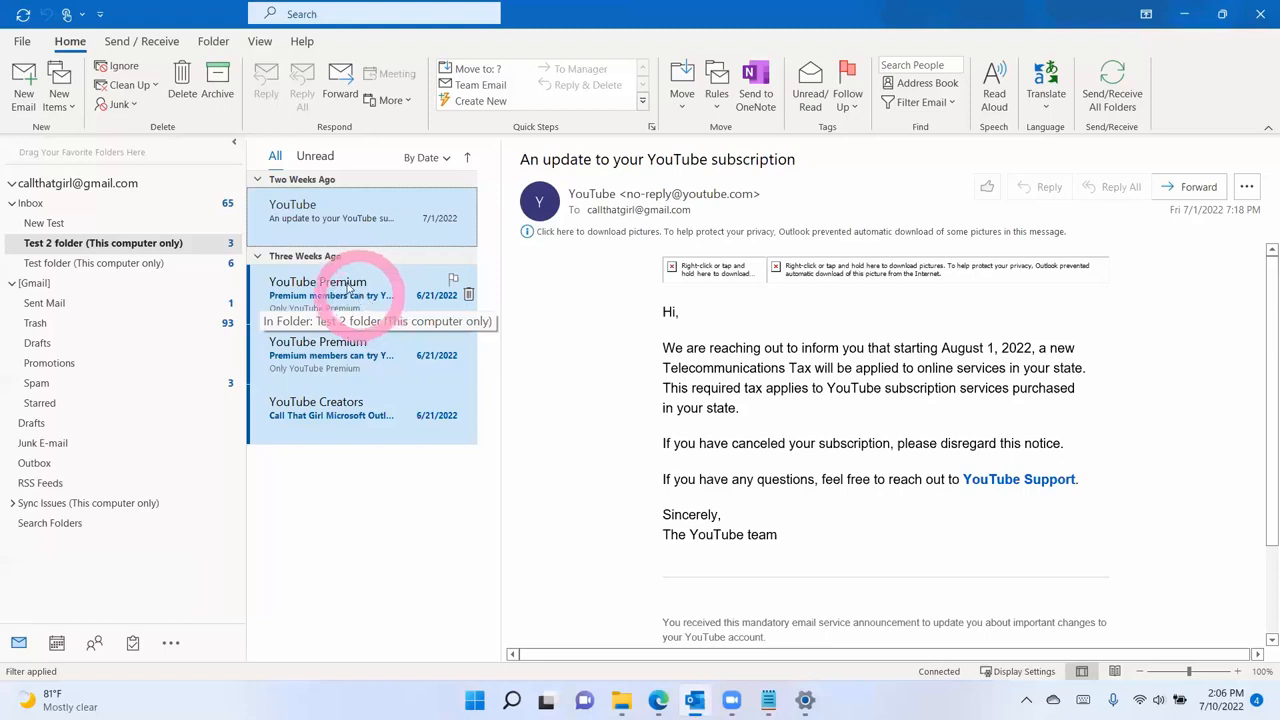
- Start a new Outlook data file from Account Settings' Data Files, naming it 'Gmail move'
click(28, 44)
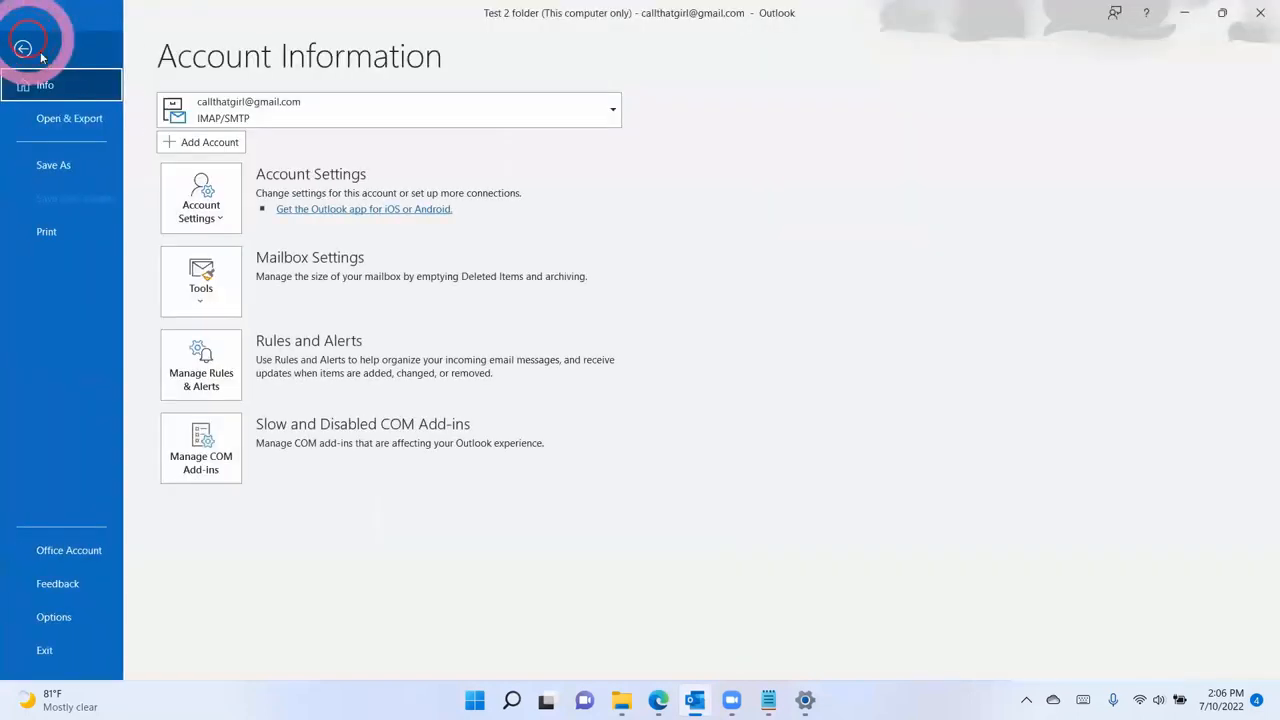
click(198, 195)
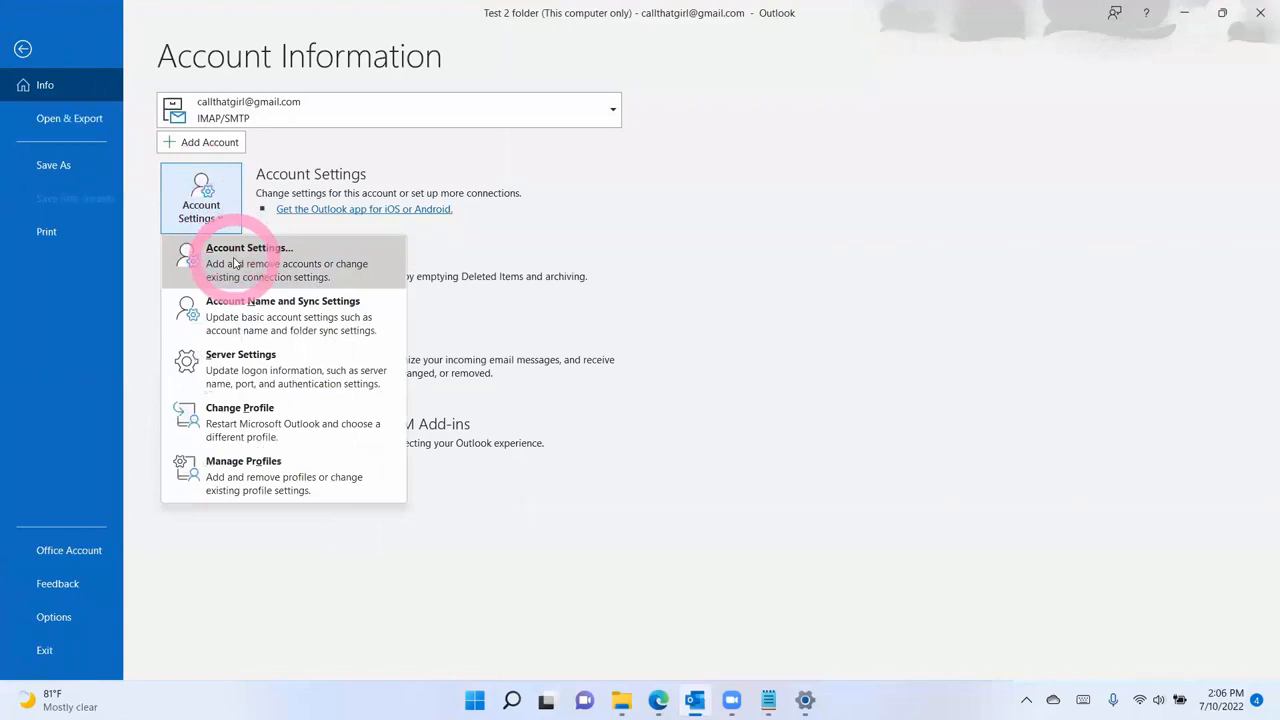
click(235, 258)
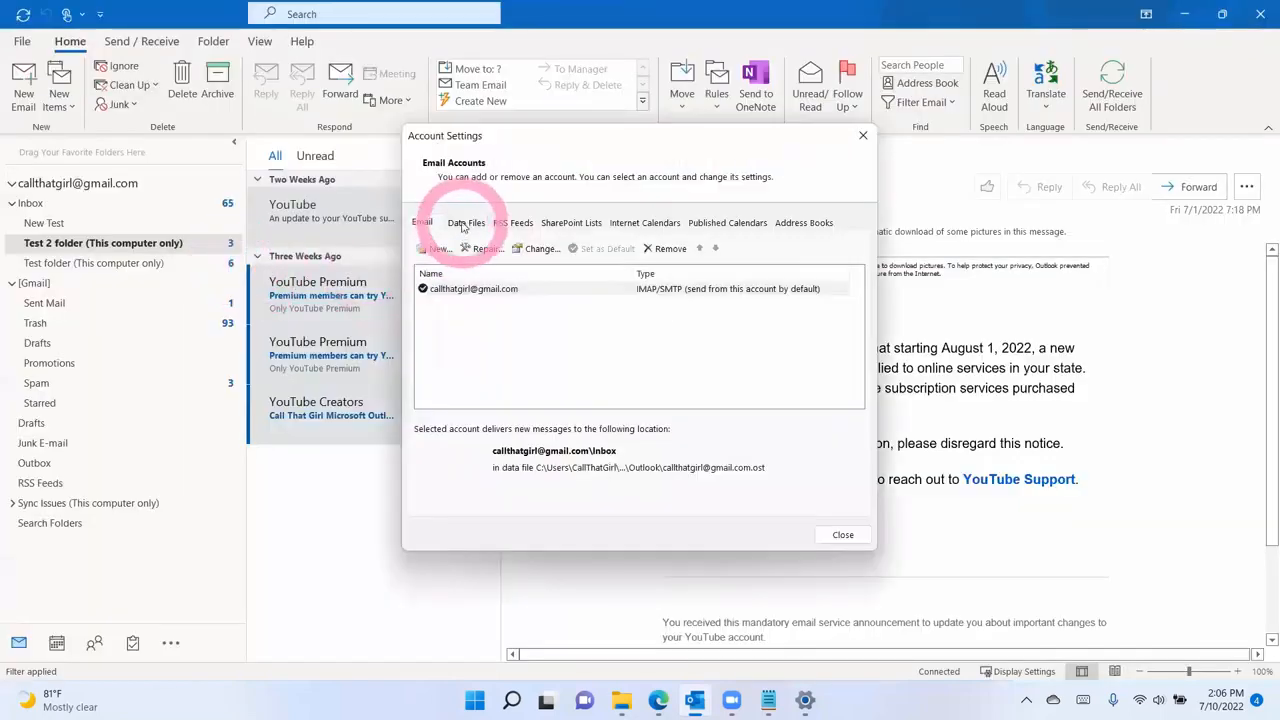
click(463, 223)
click(439, 249)
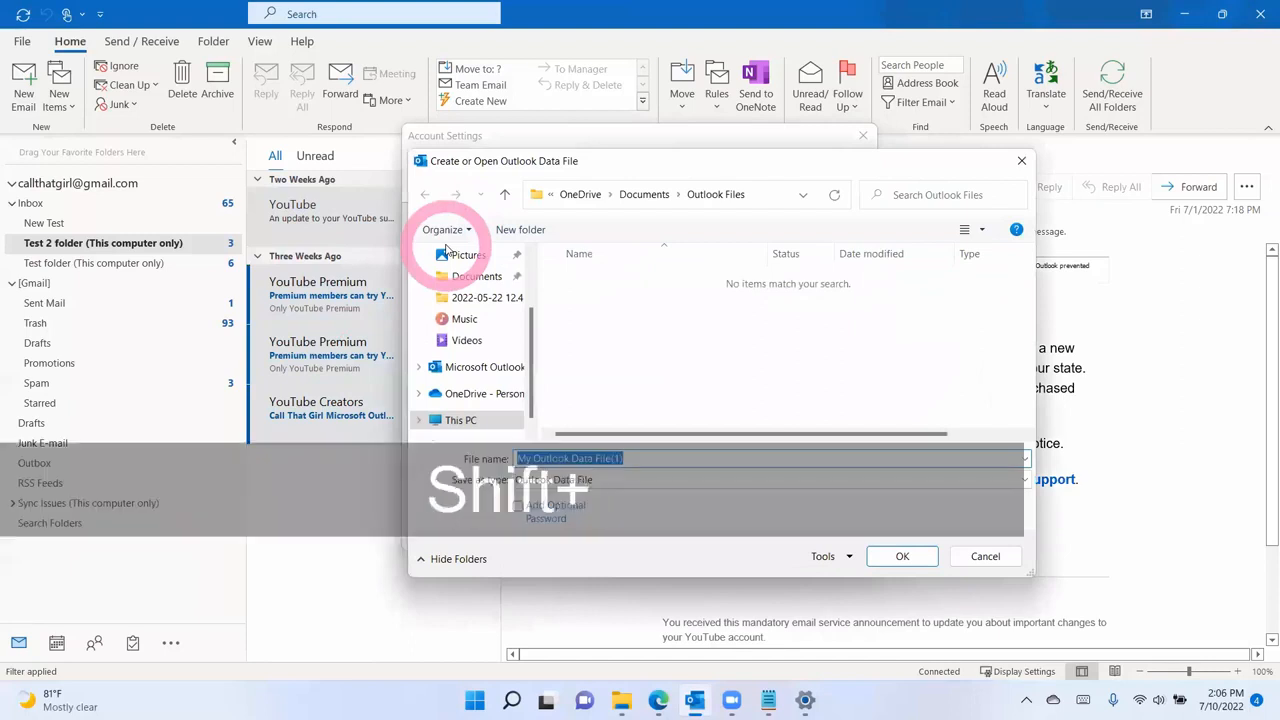
text(Gmail mv)
key(BackSpace)
text(ove)
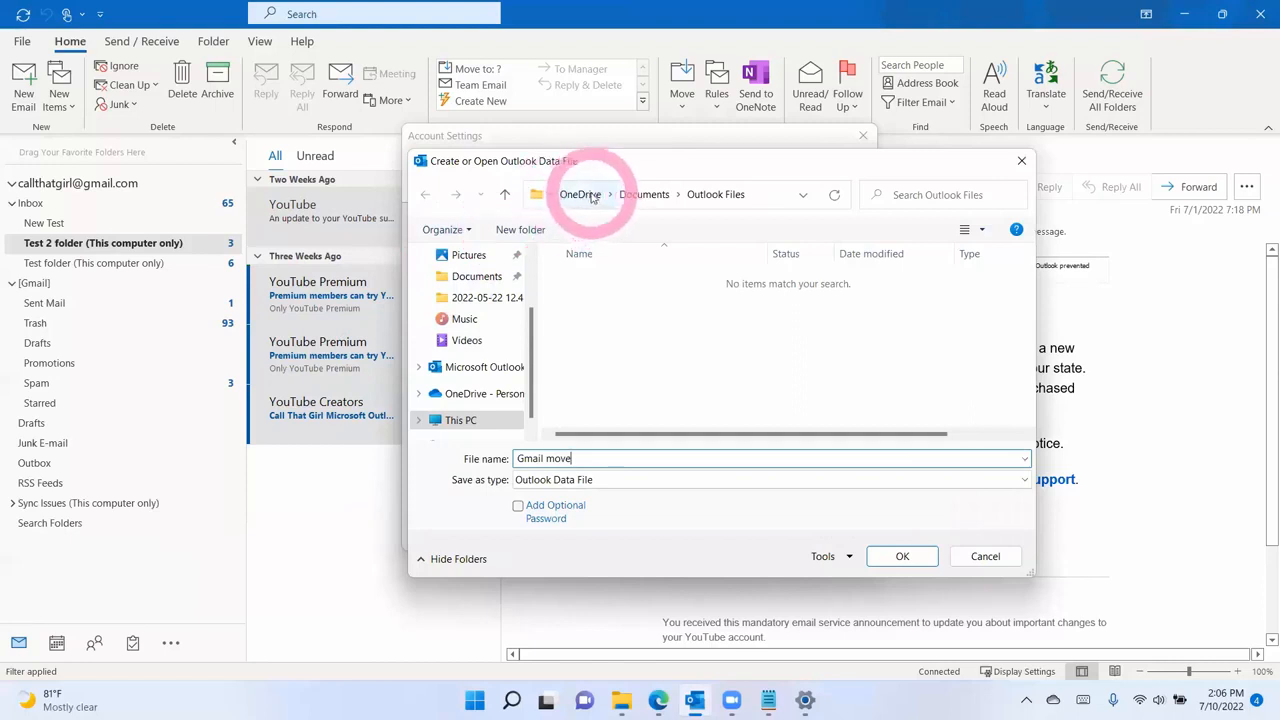
- Save Gmail move.pst in C:\Users\user\Documents and close Account Settings
click(762, 195)
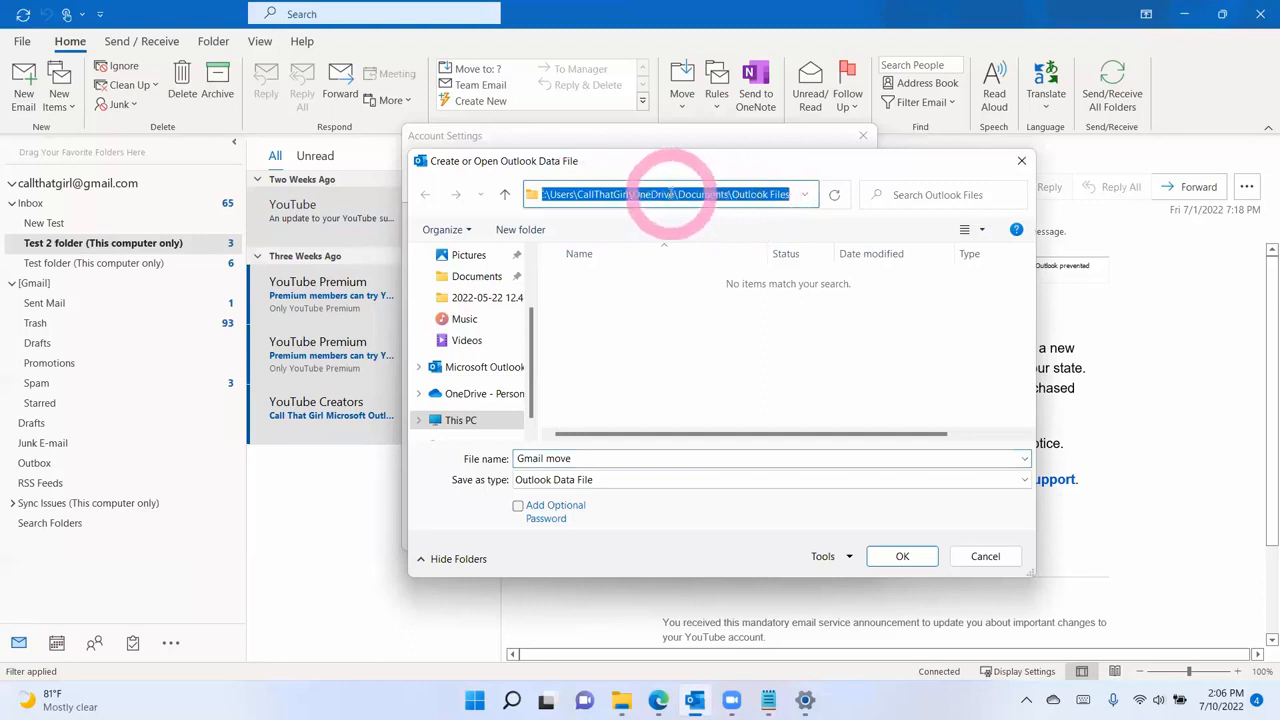
click(466, 421)
scroll(655, 380, down, 5)
double_click(653, 412)
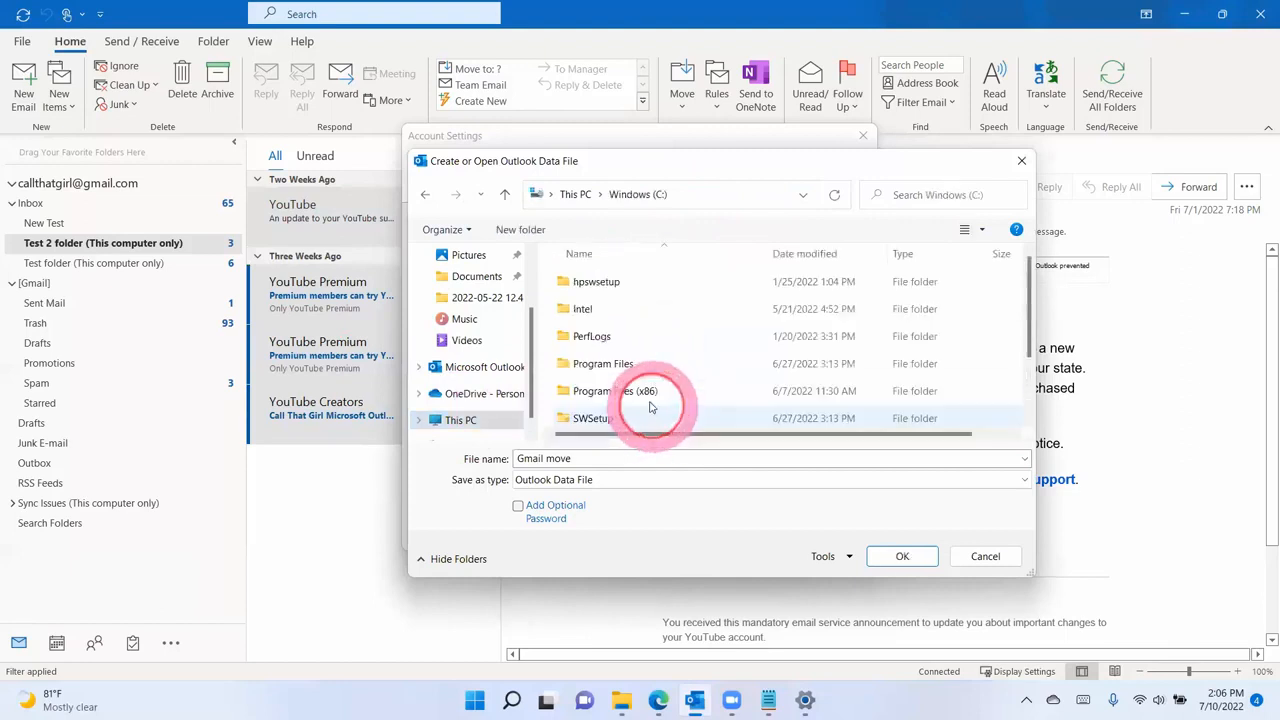
scroll(640, 395, down, 3)
click(590, 372)
double_click(590, 372)
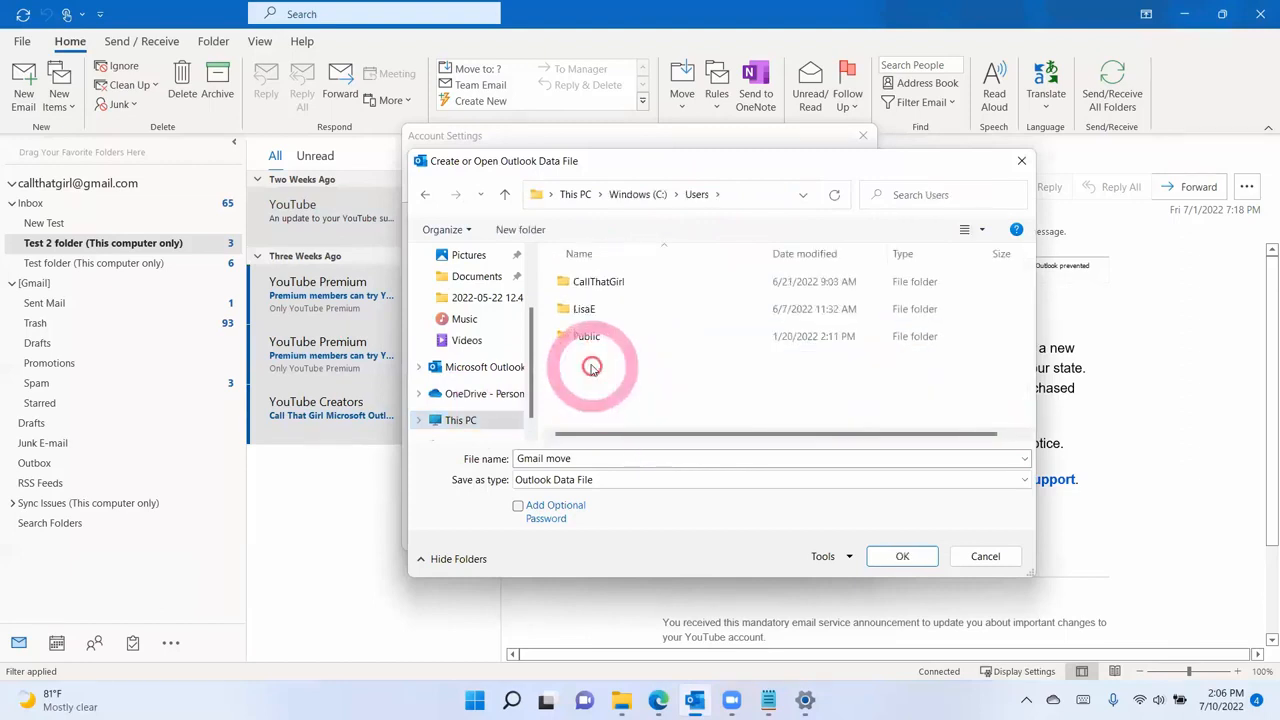
double_click(586, 285)
double_click(590, 309)
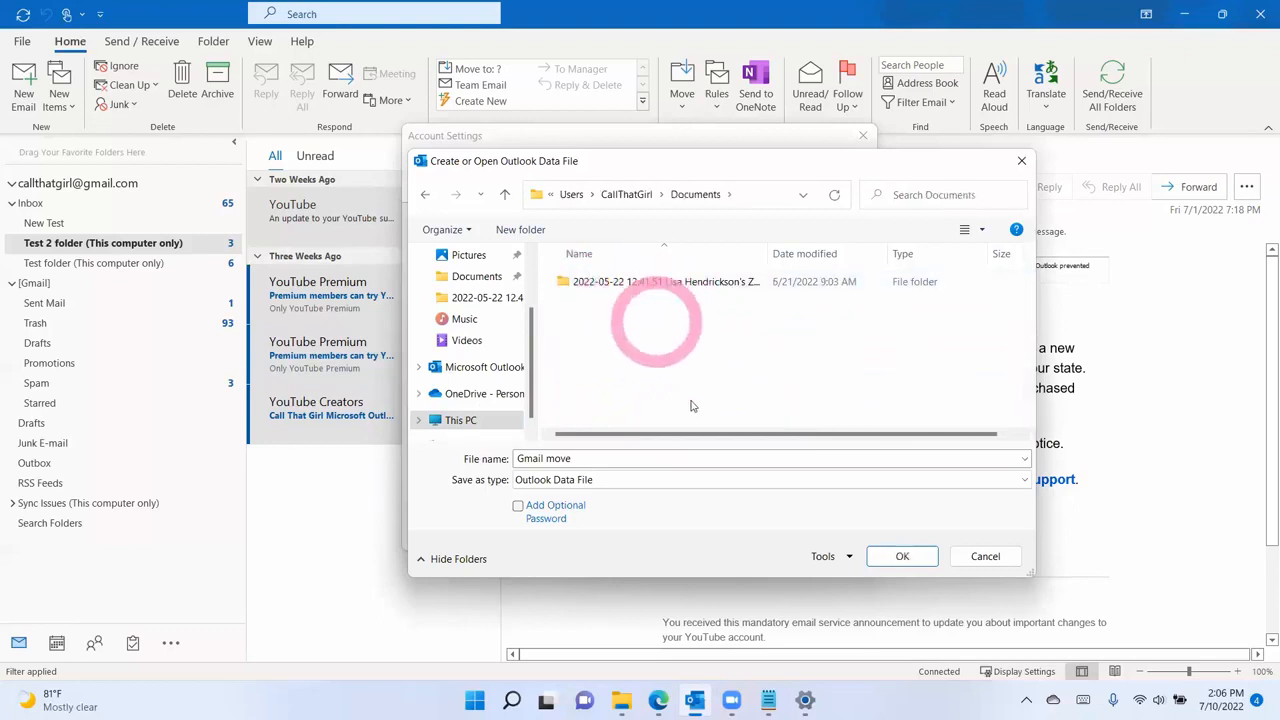
click(889, 558)
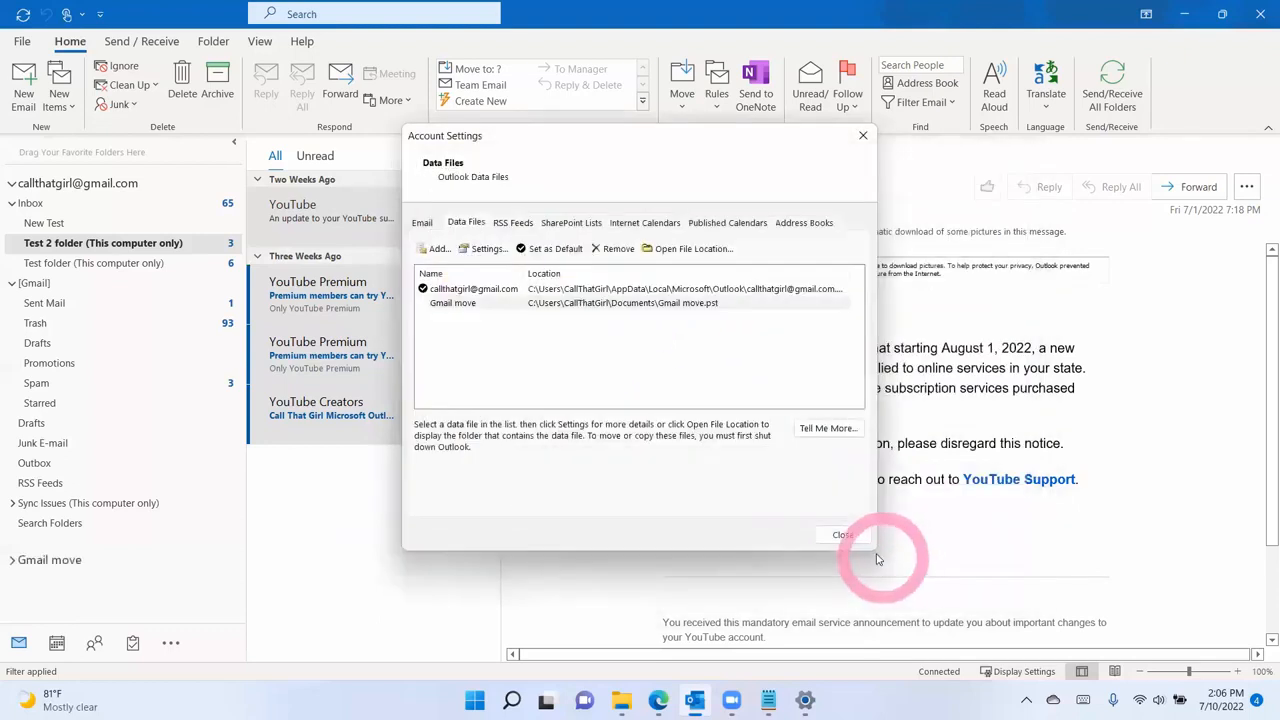
click(842, 535)
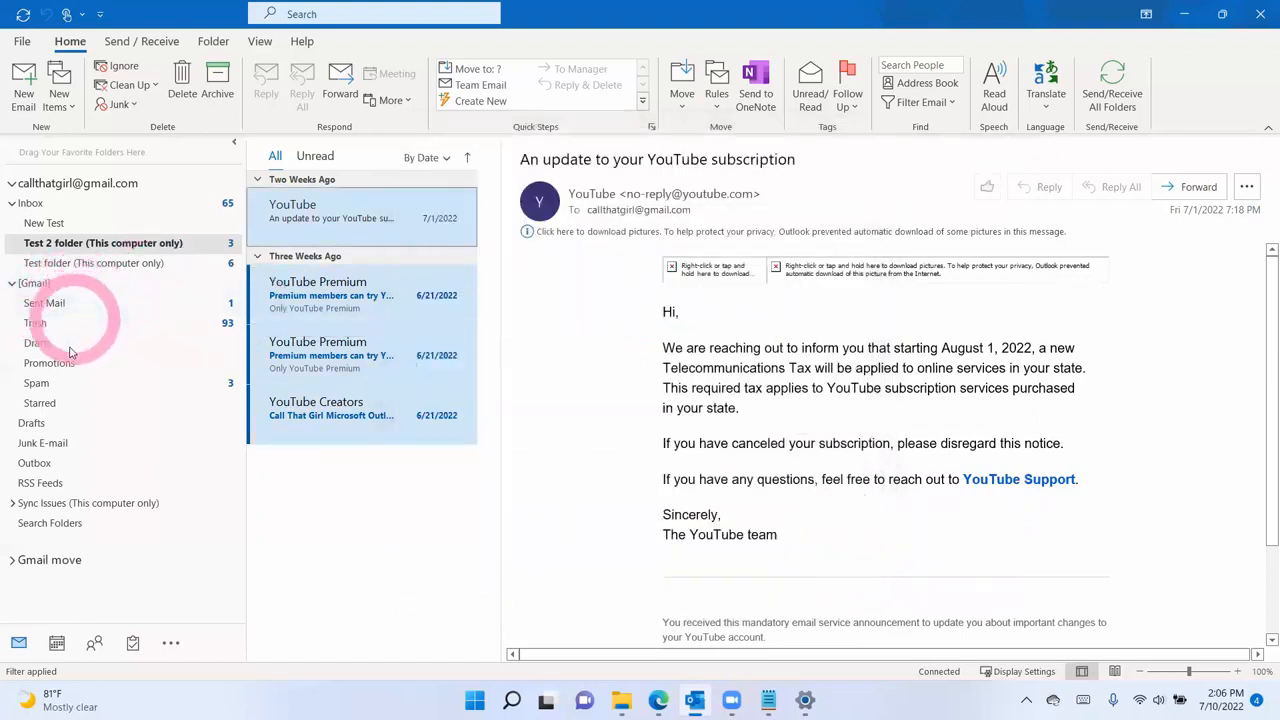
- Add a folder named 'Test Move' inside the Gmail move data file
click(14, 563)
right_click(45, 562)
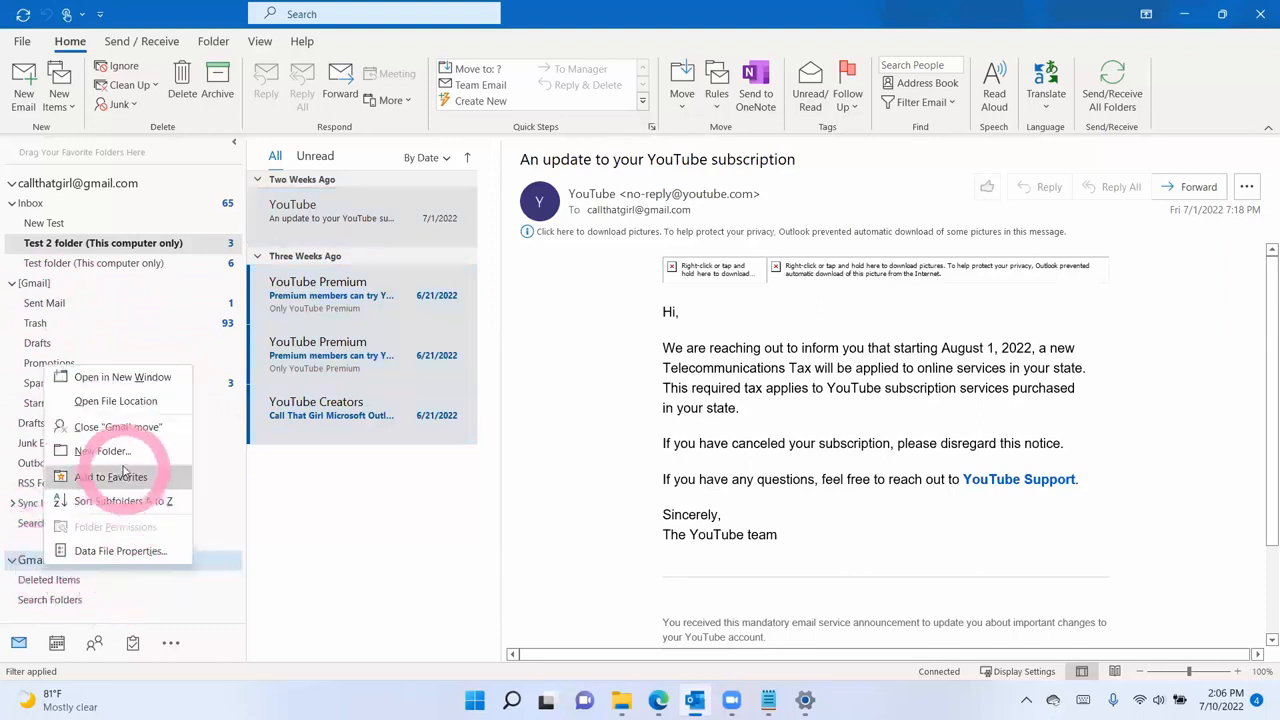
click(126, 451)
text(Test Move)
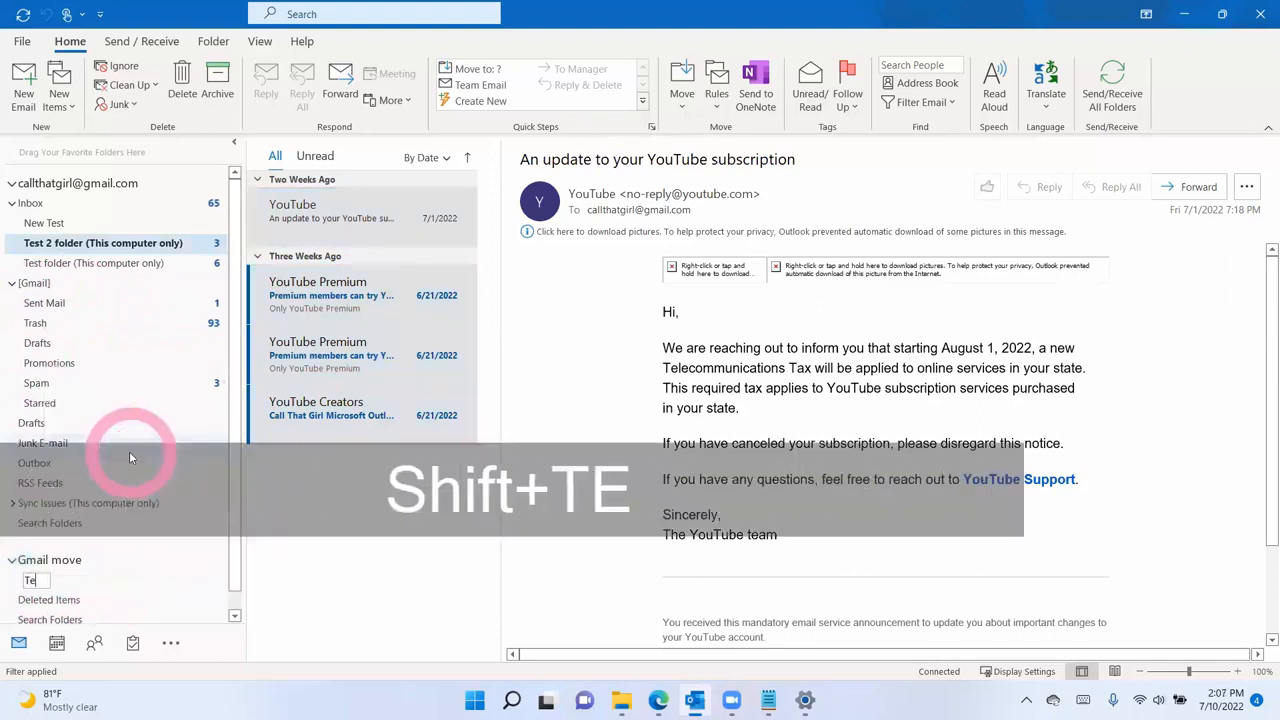
key(Return)
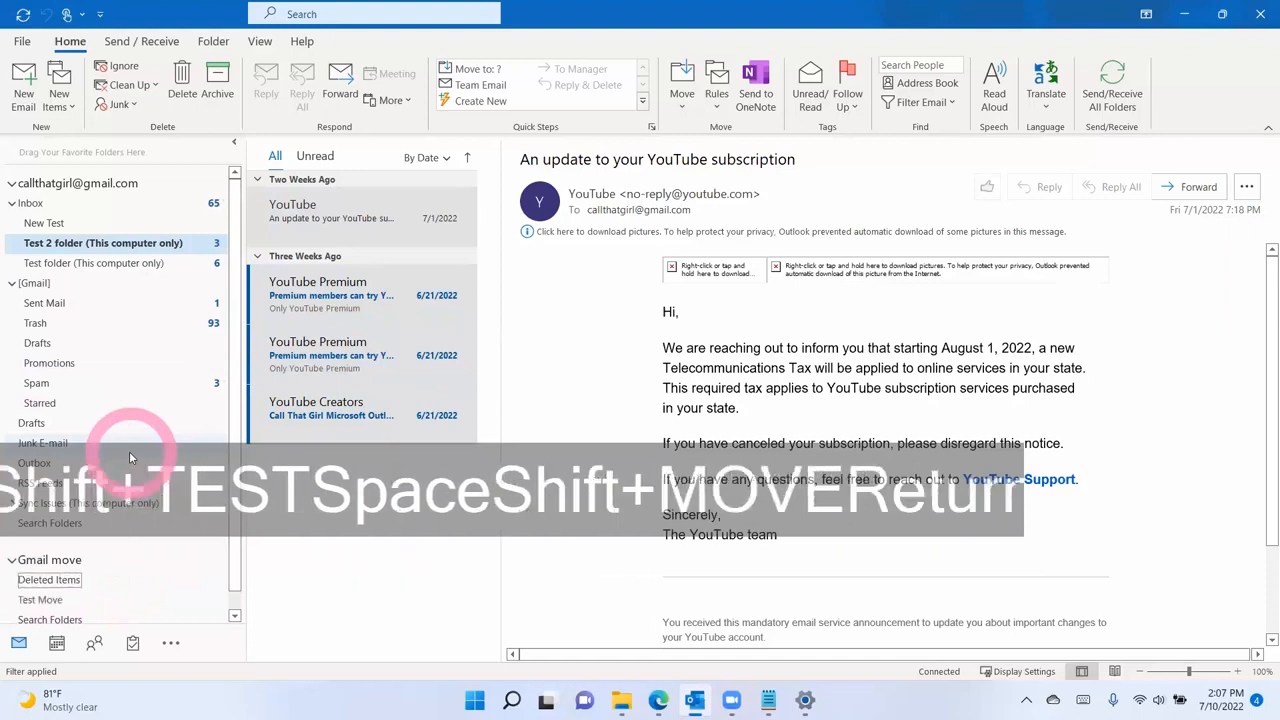
click(355, 230)
- Try copying all four Test 2 messages to Test Move, dismiss the failure, and show Inbox
key(ctrl+a)
right_click(355, 232)
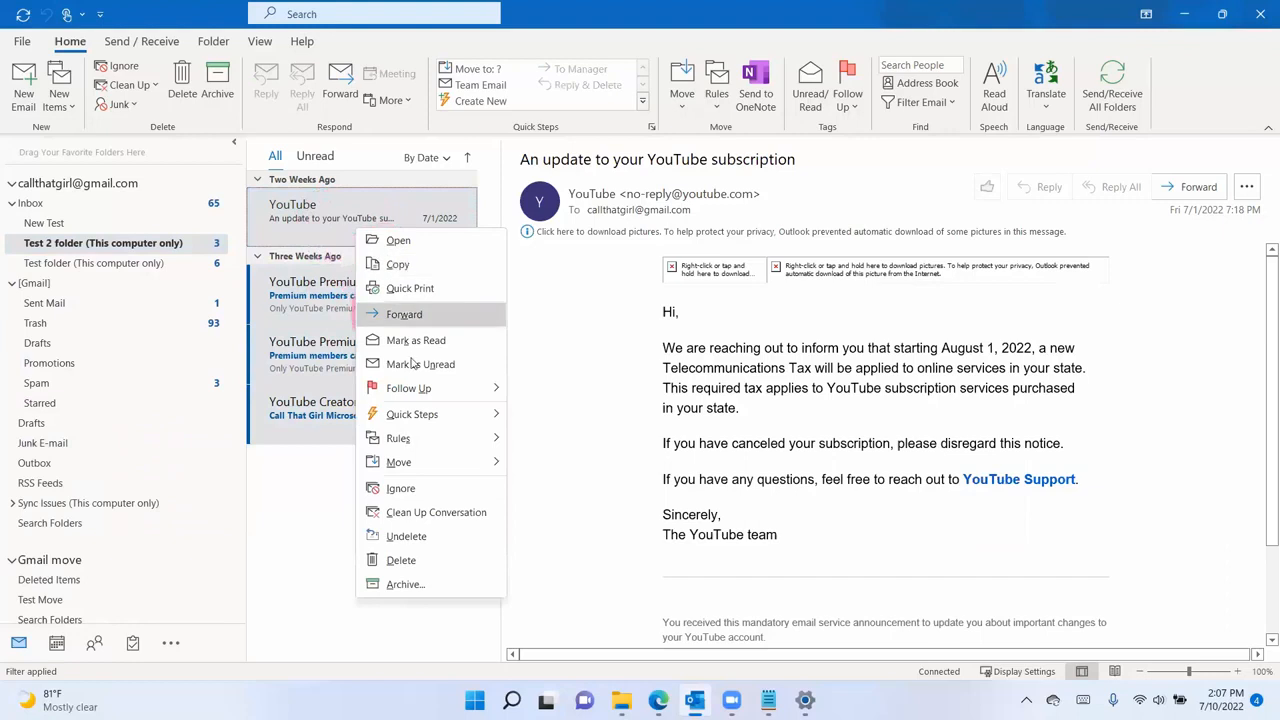
mouse_move(429, 458)
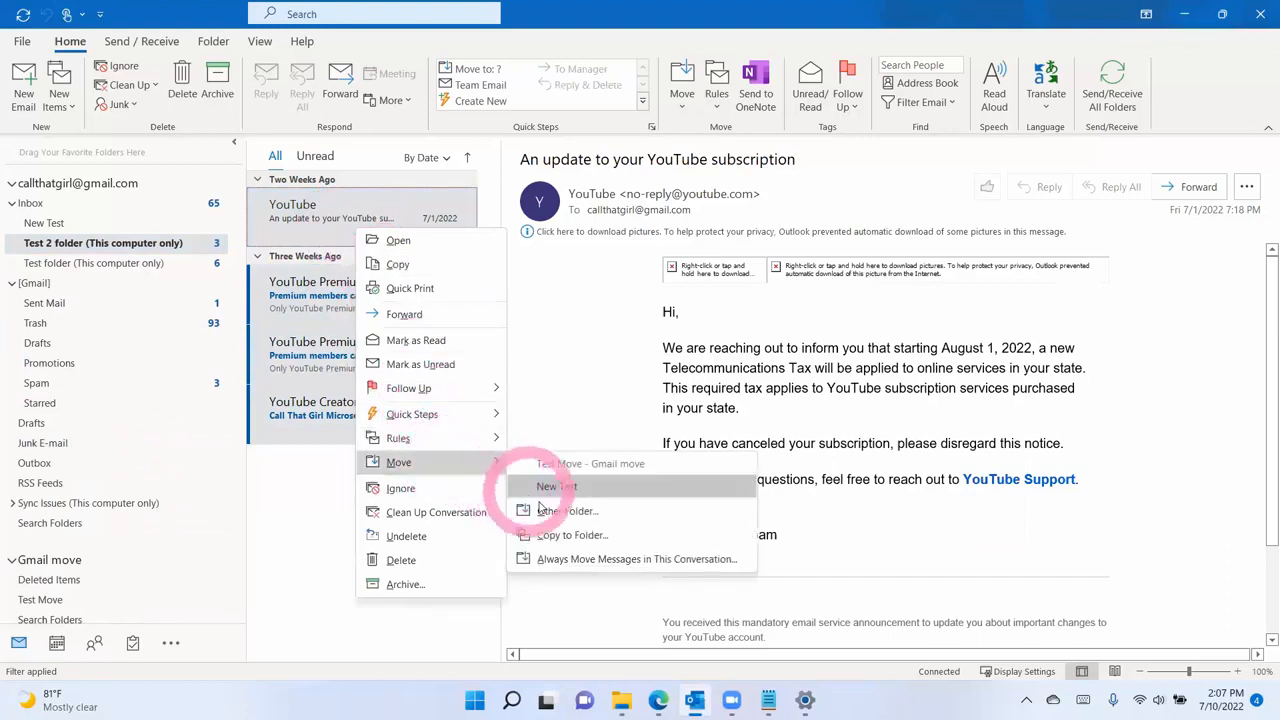
click(566, 535)
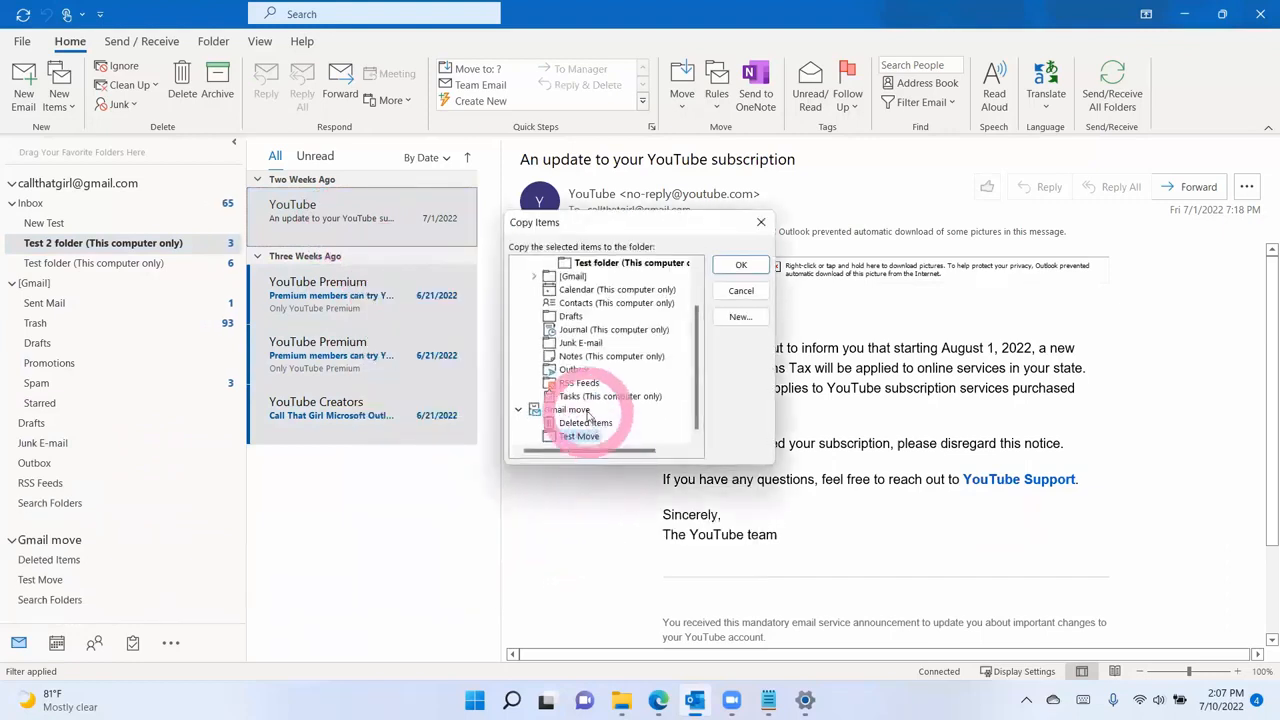
click(577, 439)
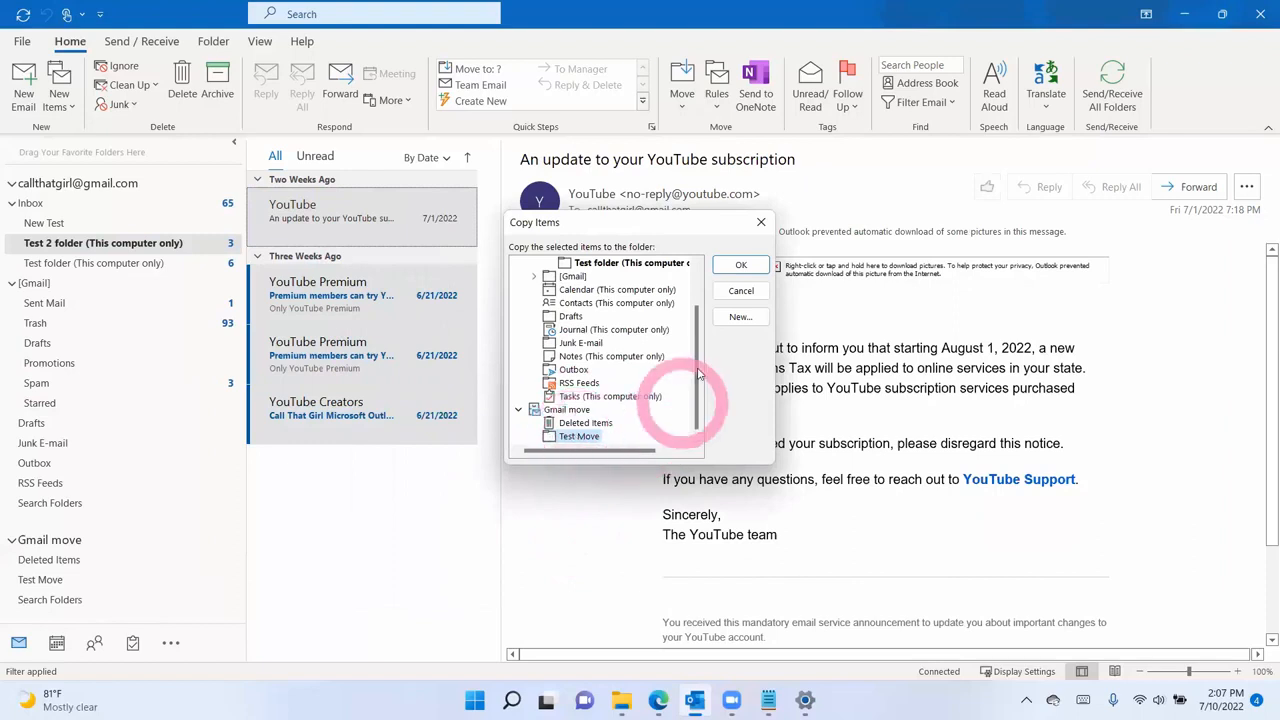
click(741, 265)
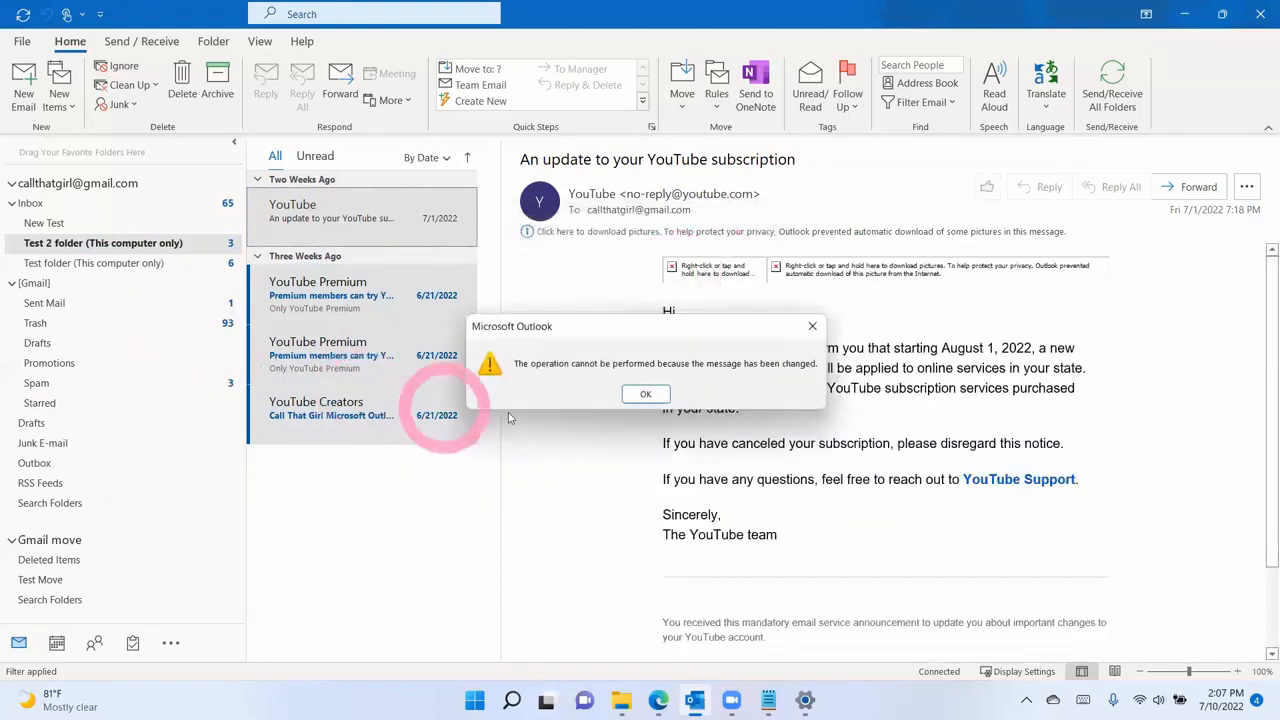
click(645, 396)
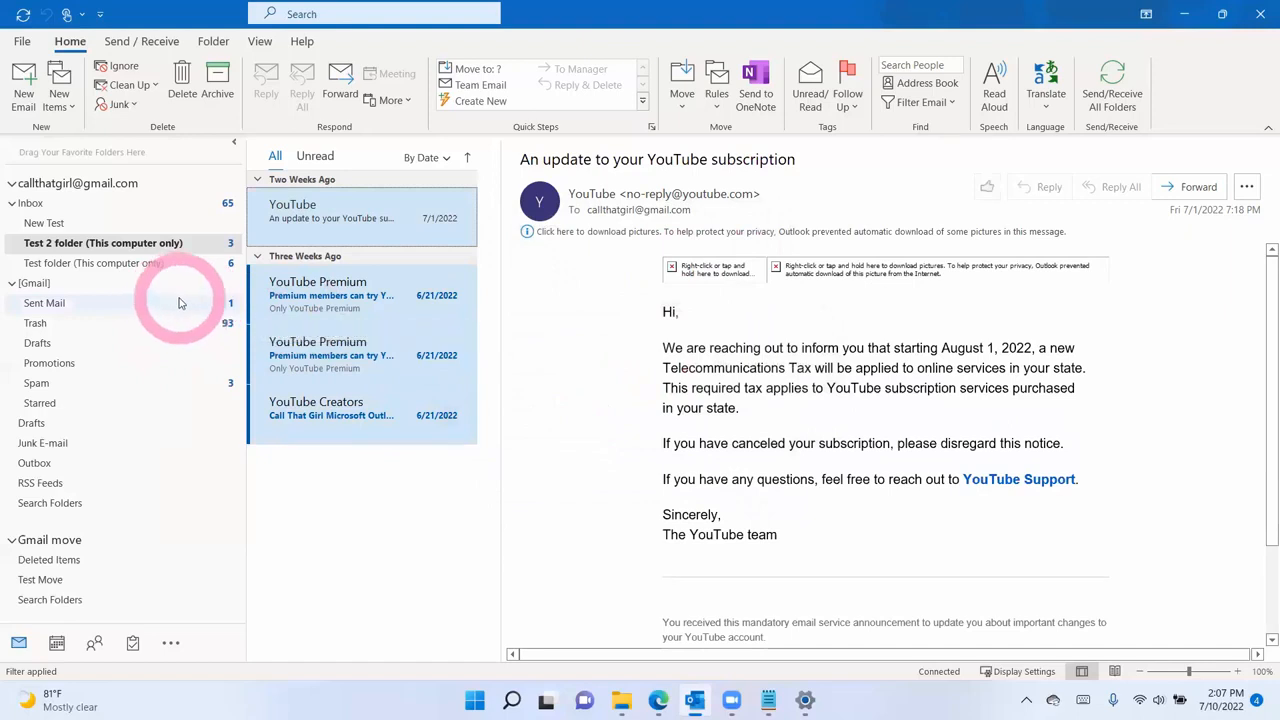
click(85, 208)
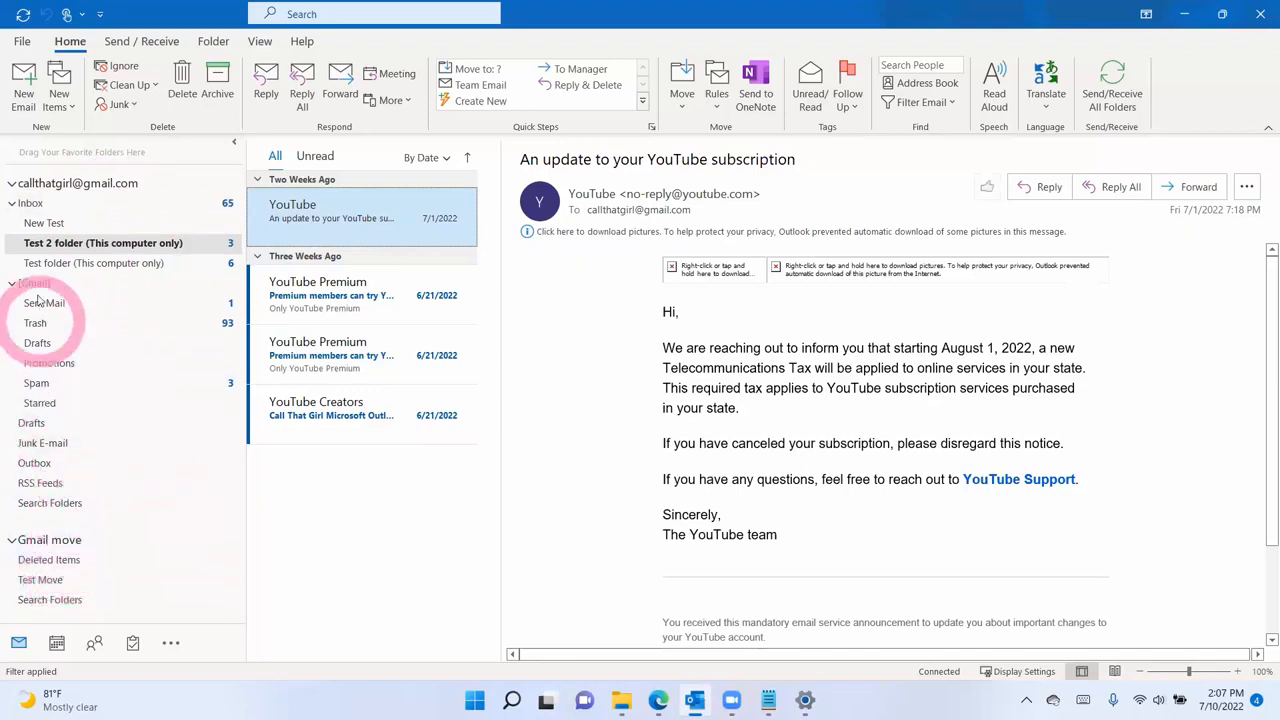
click(38, 205)
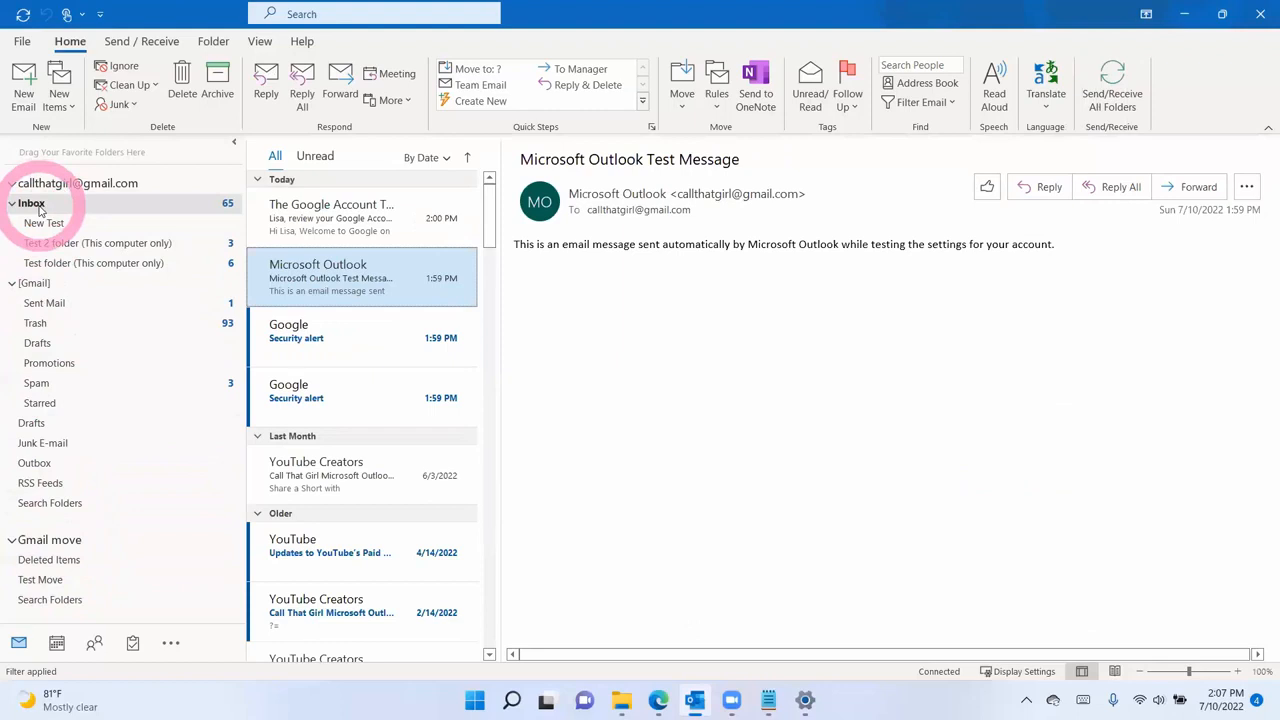
- Start an Import/Export wizard export to an Outlook Data File (.pst)
click(24, 42)
click(42, 115)
click(195, 277)
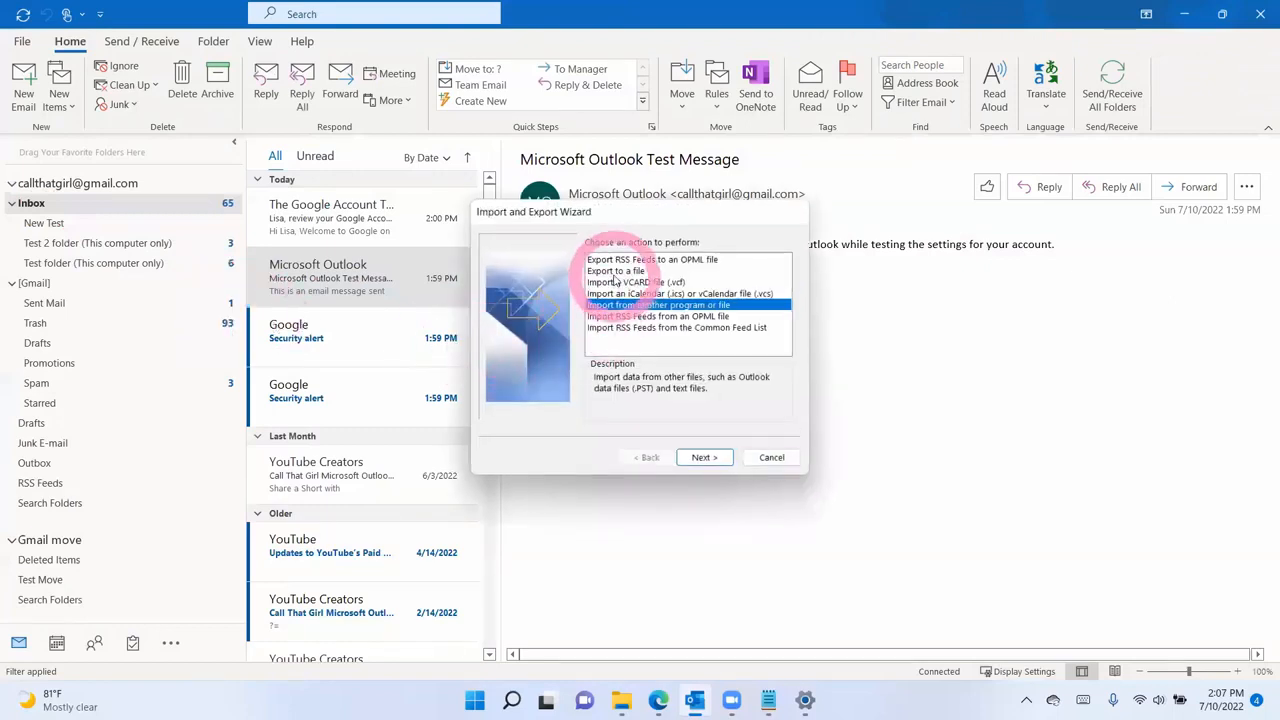
click(615, 273)
click(688, 451)
click(632, 293)
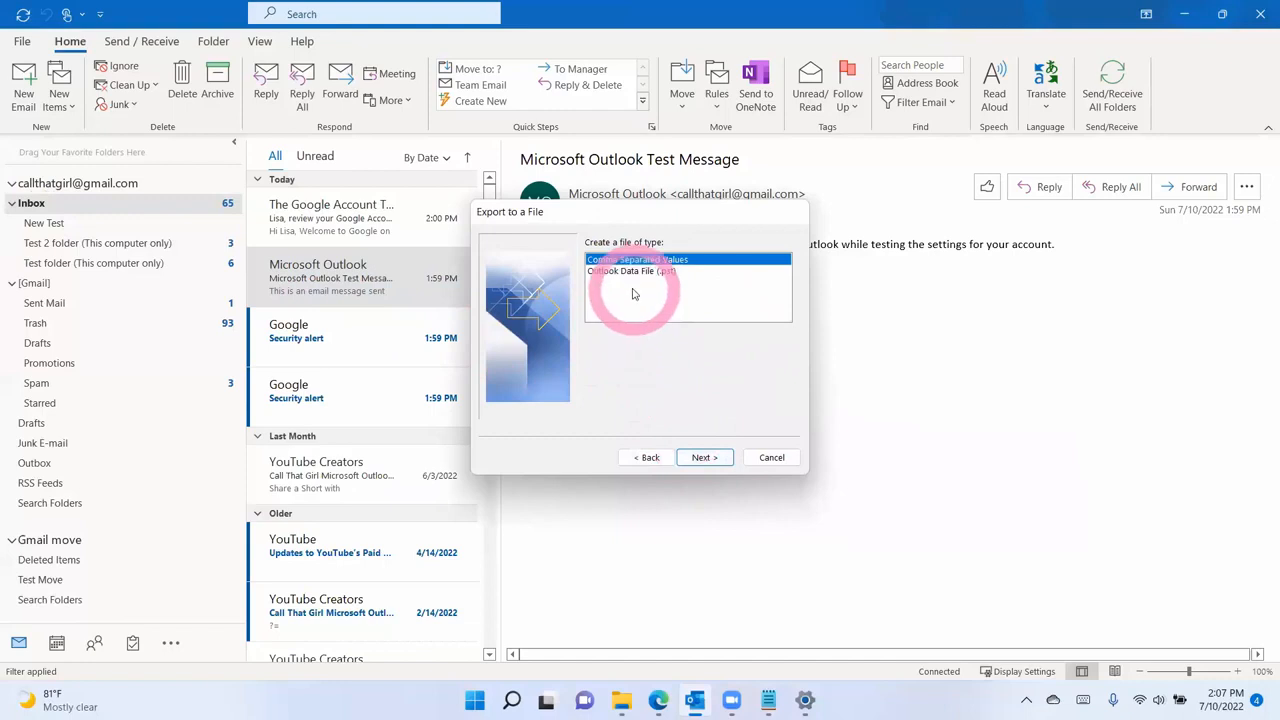
click(703, 458)
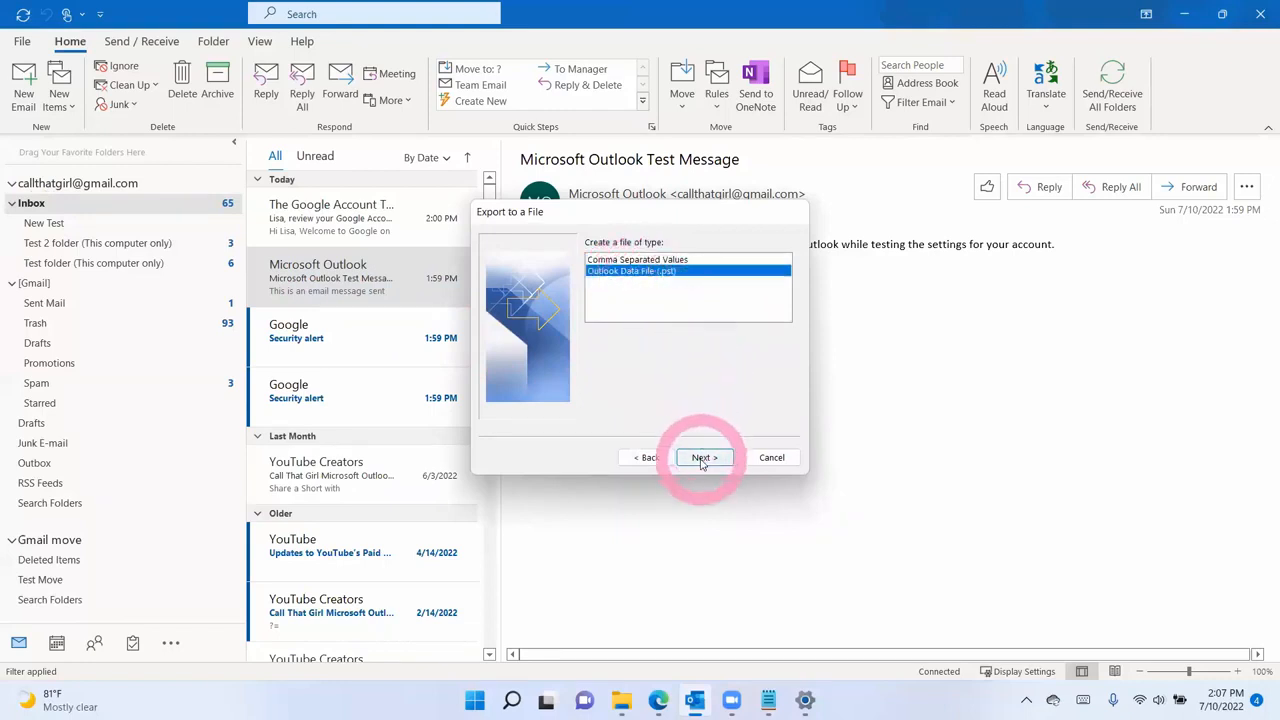
- Export the whole Gmail account allowing duplicates, and browse for the backup.pst save location
click(670, 266)
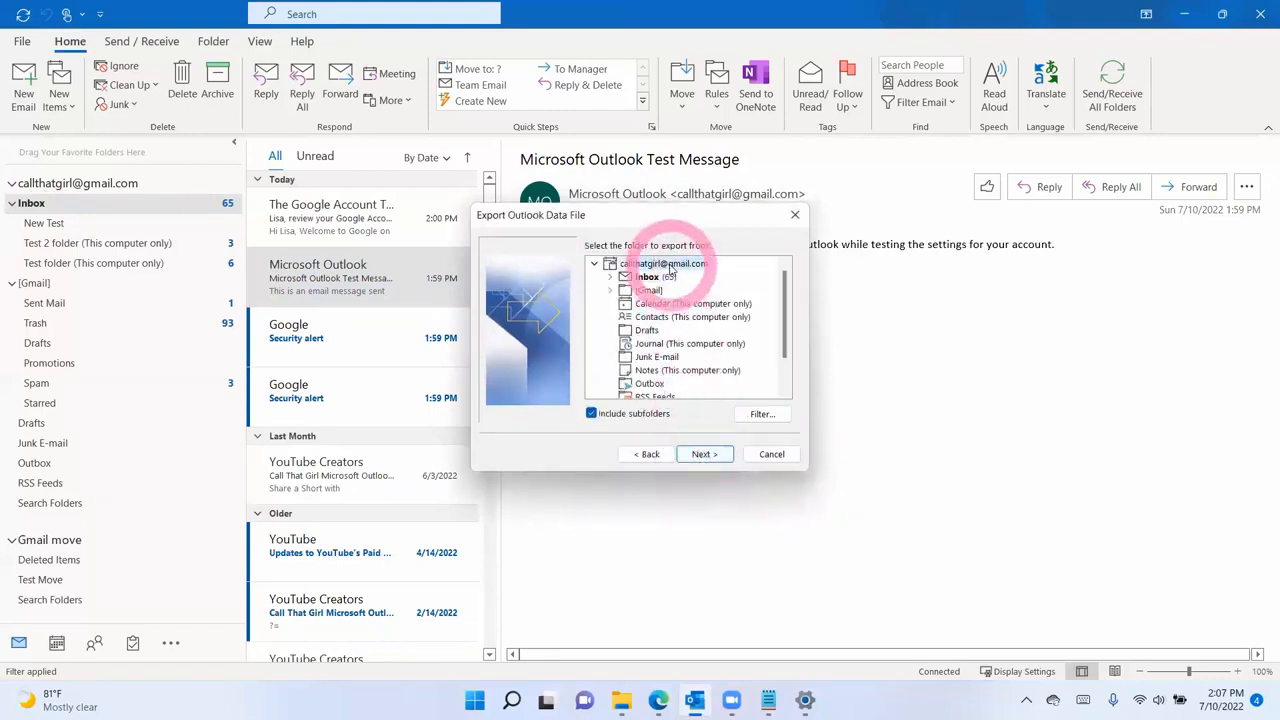
click(703, 453)
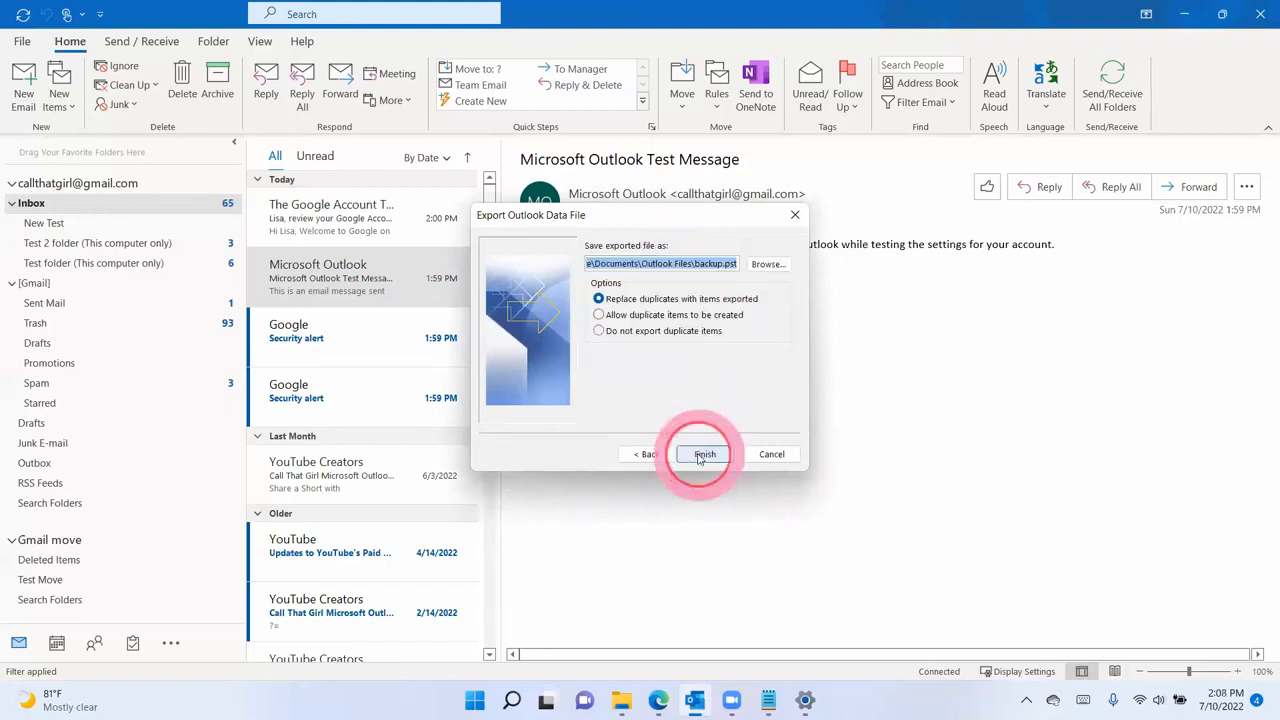
click(665, 315)
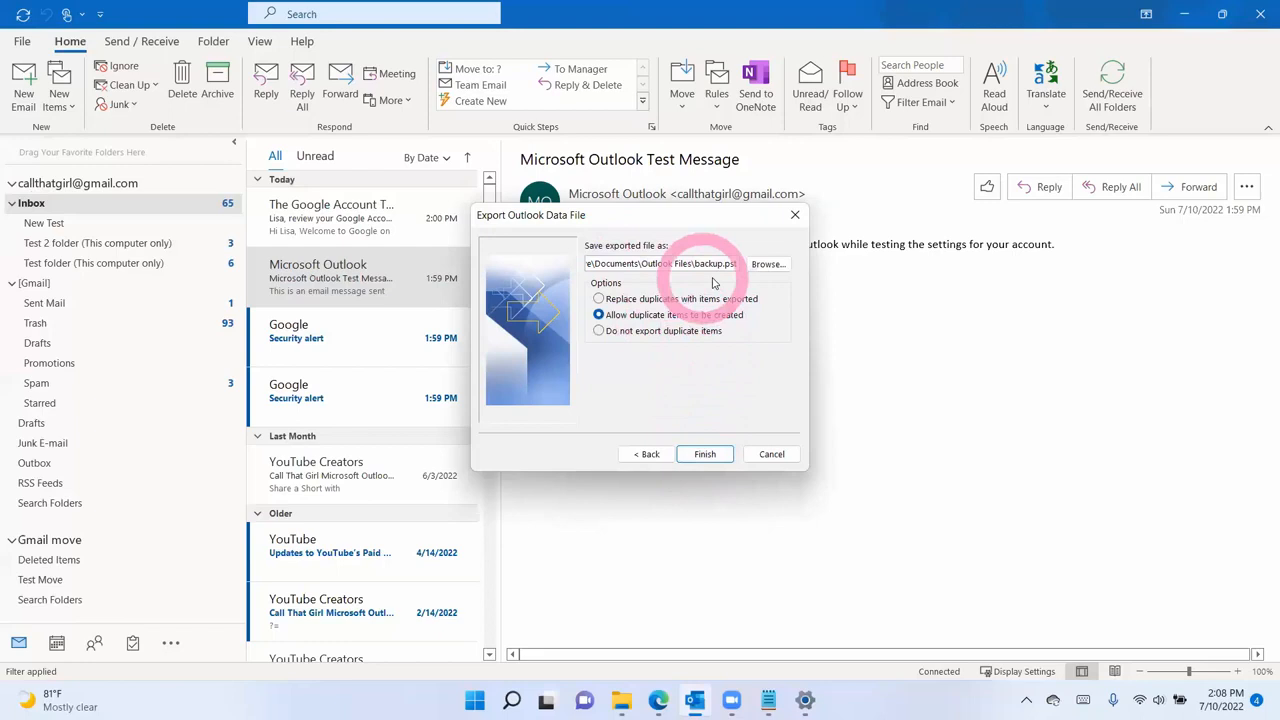
click(764, 264)
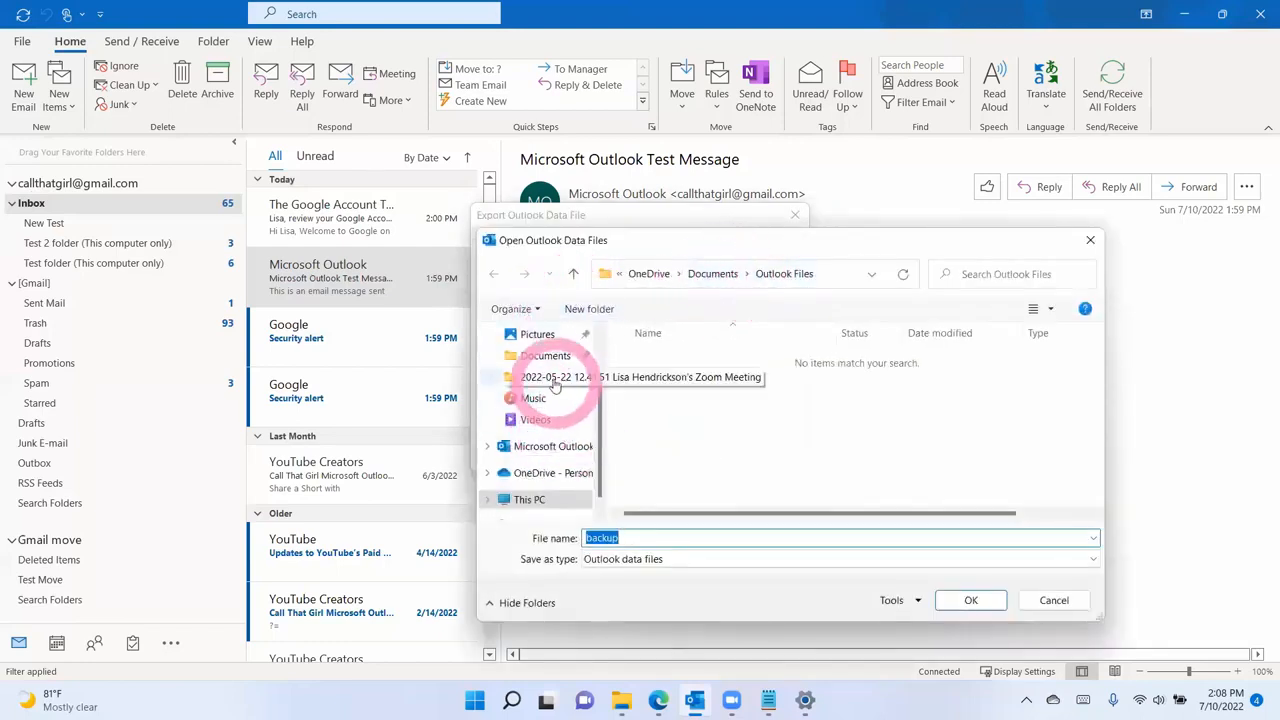
- Browse through This PC > C: > Users to your Documents folder as the export location
scroll(558, 375, up, 2)
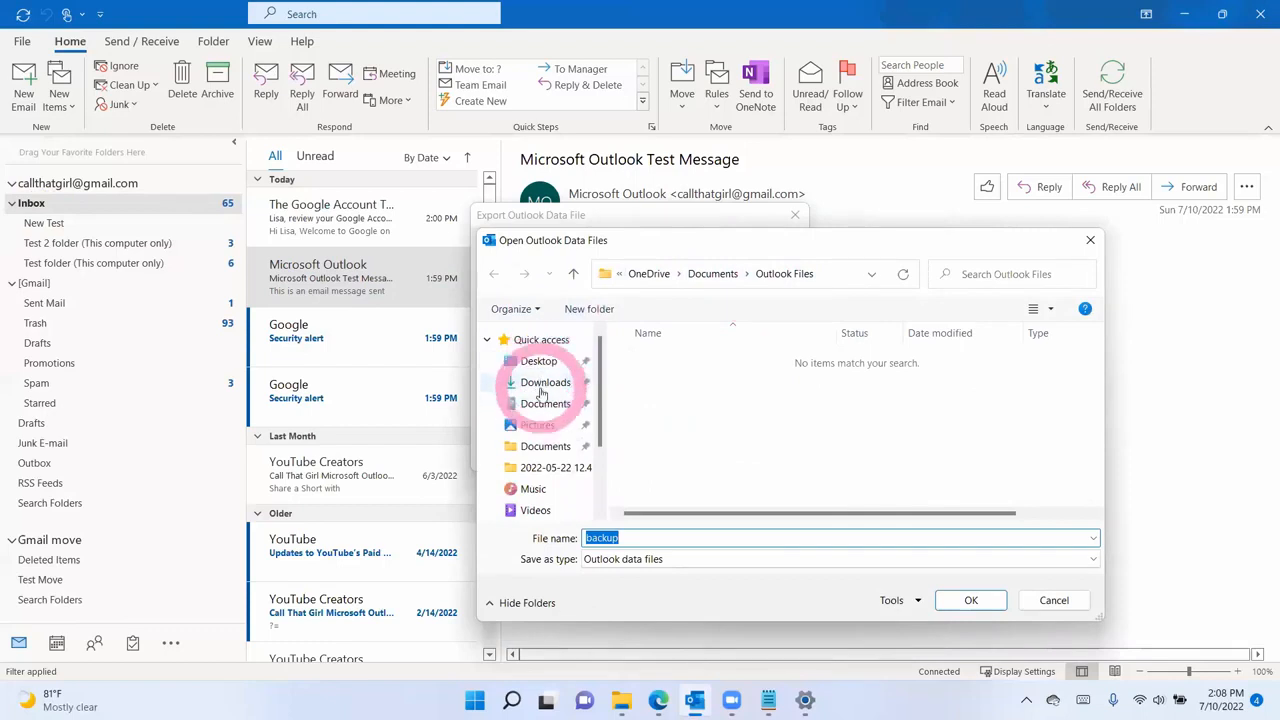
scroll(549, 485, down, 2)
click(540, 499)
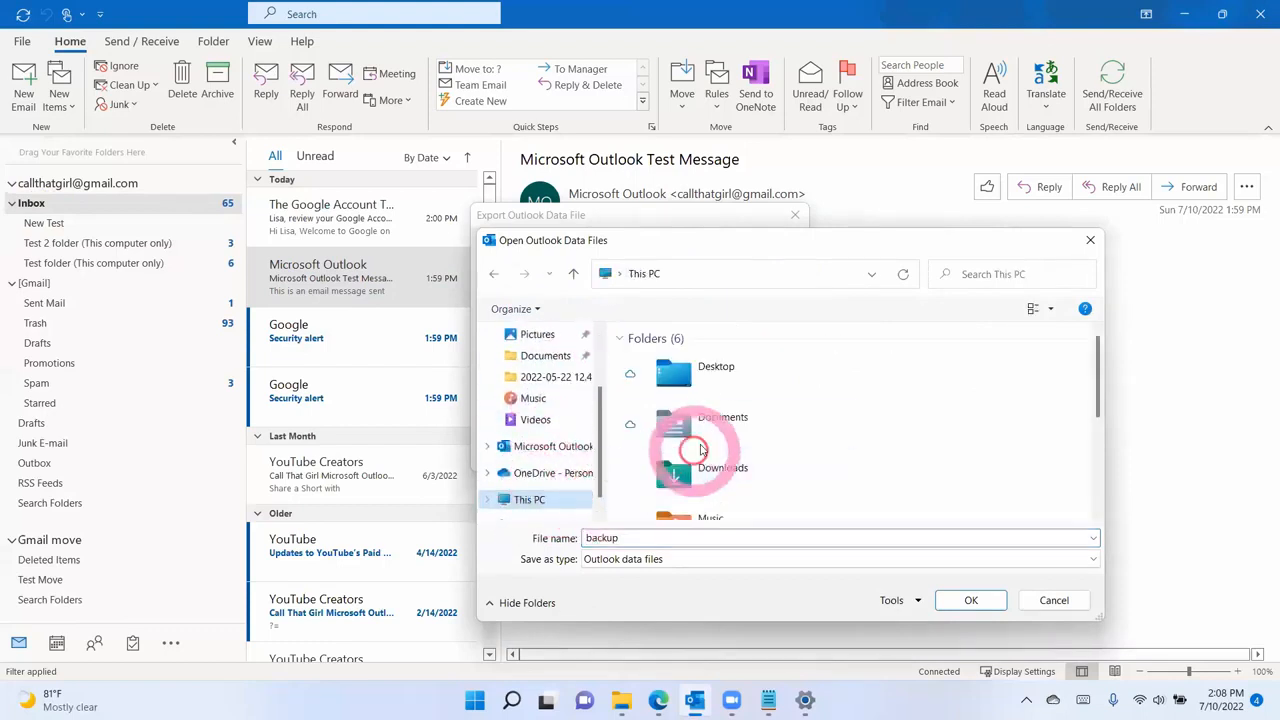
scroll(700, 450, down, 3)
double_click(703, 482)
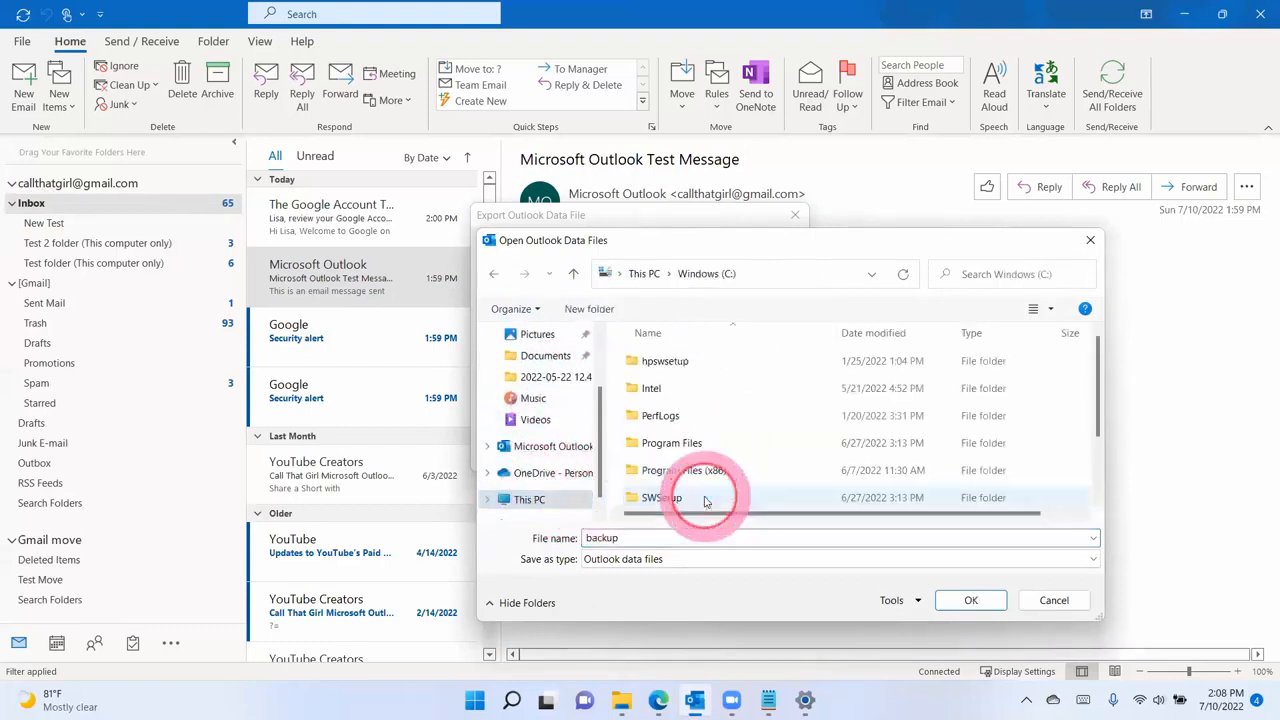
scroll(700, 491, down, 3)
double_click(672, 476)
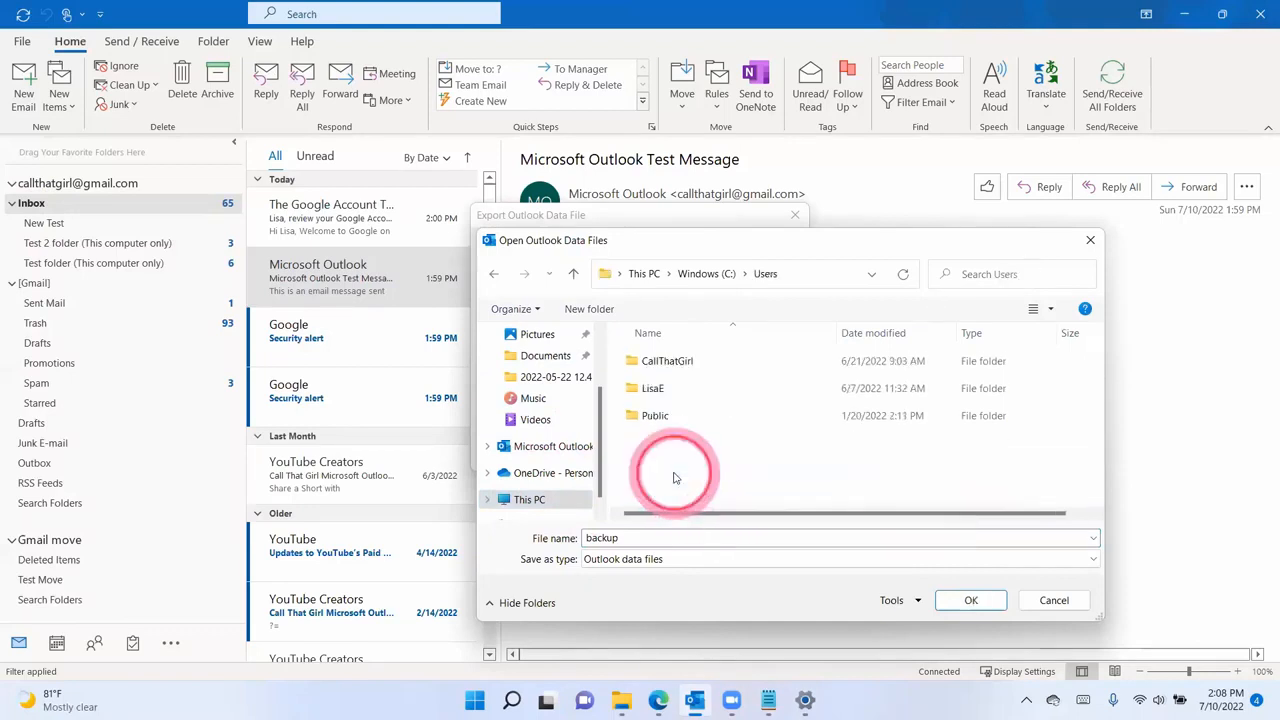
double_click(660, 363)
scroll(665, 397, down, 5)
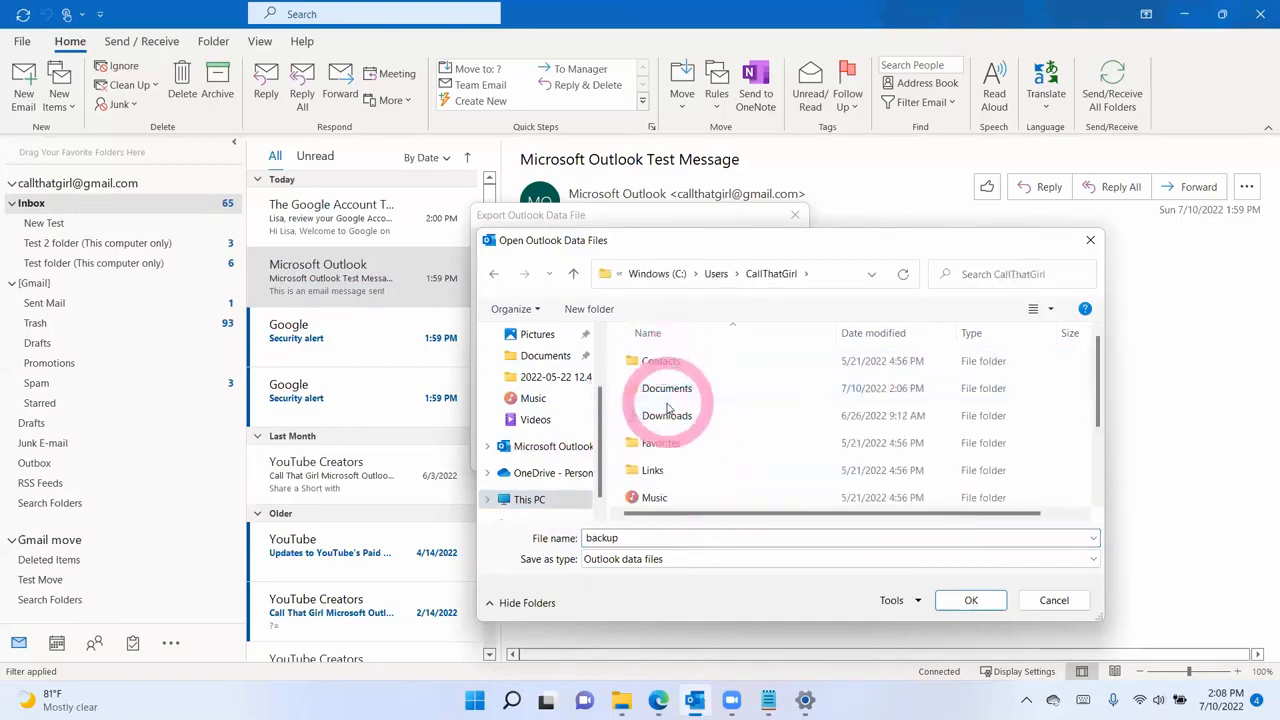
scroll(665, 397, up, 2)
double_click(663, 383)
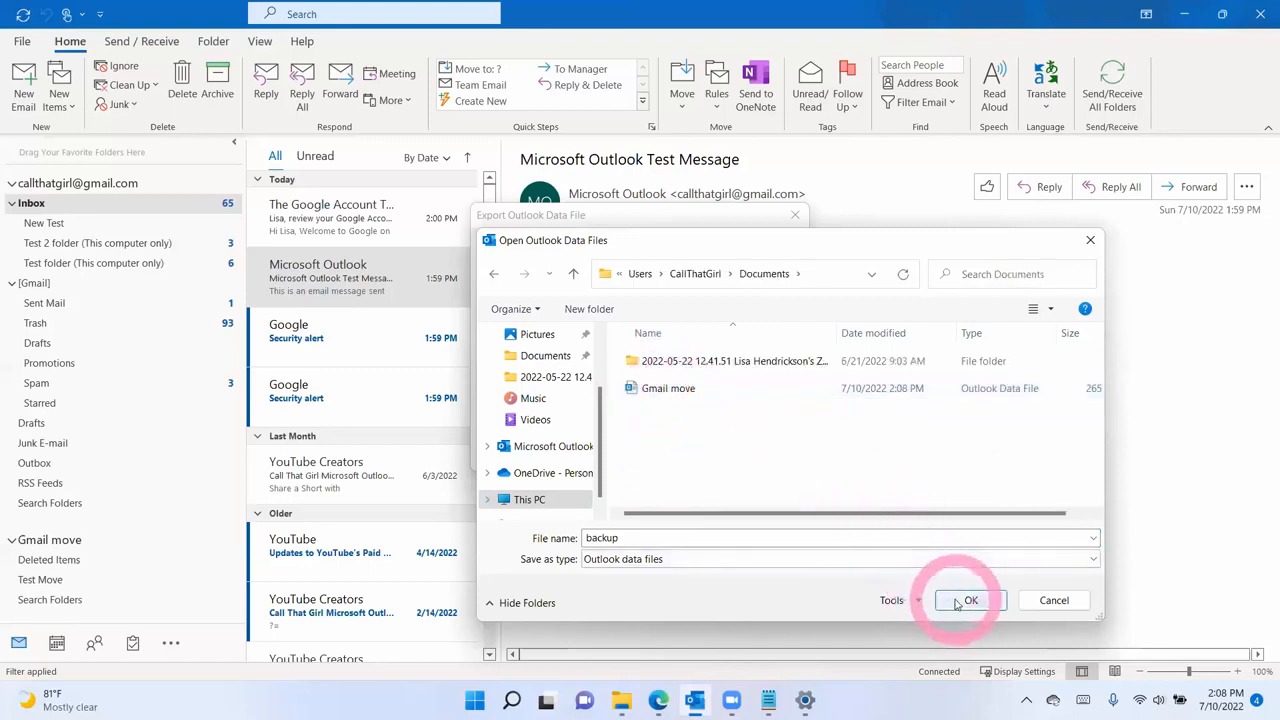
- Name the file 'July 10 Backup Gmail', finish the export, and skip the password
double_click(689, 533)
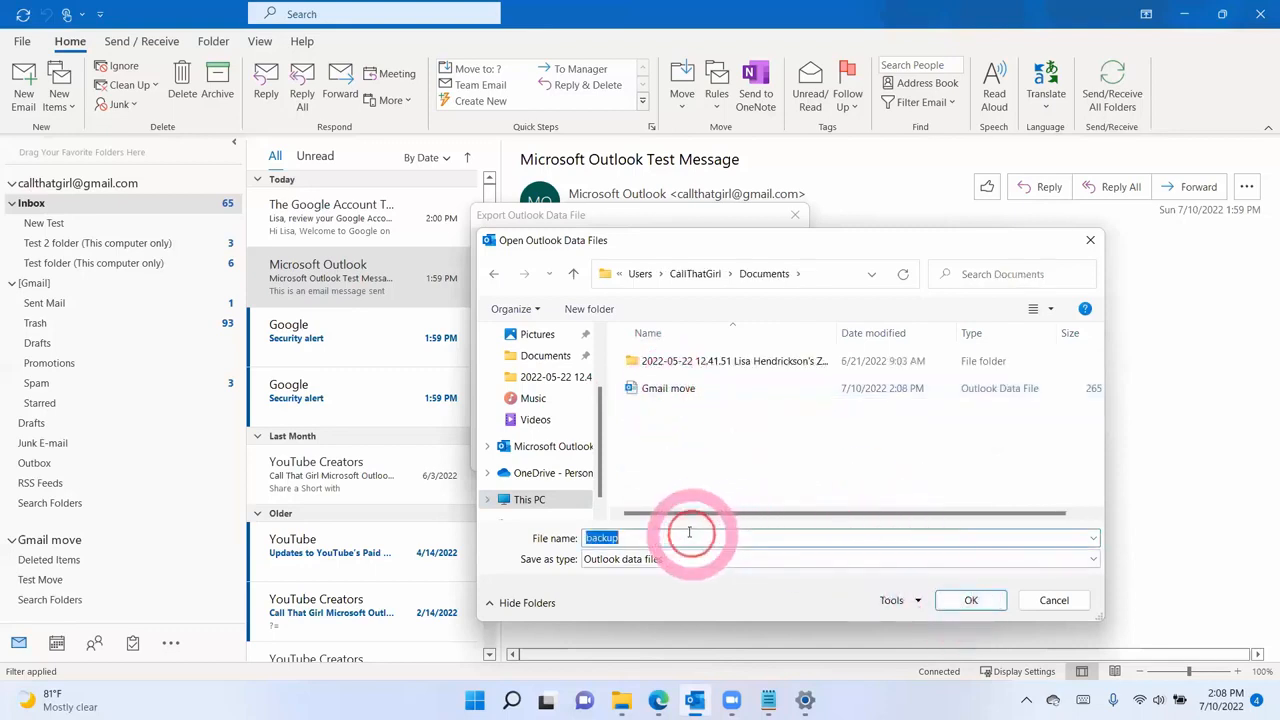
text(July 10 G)
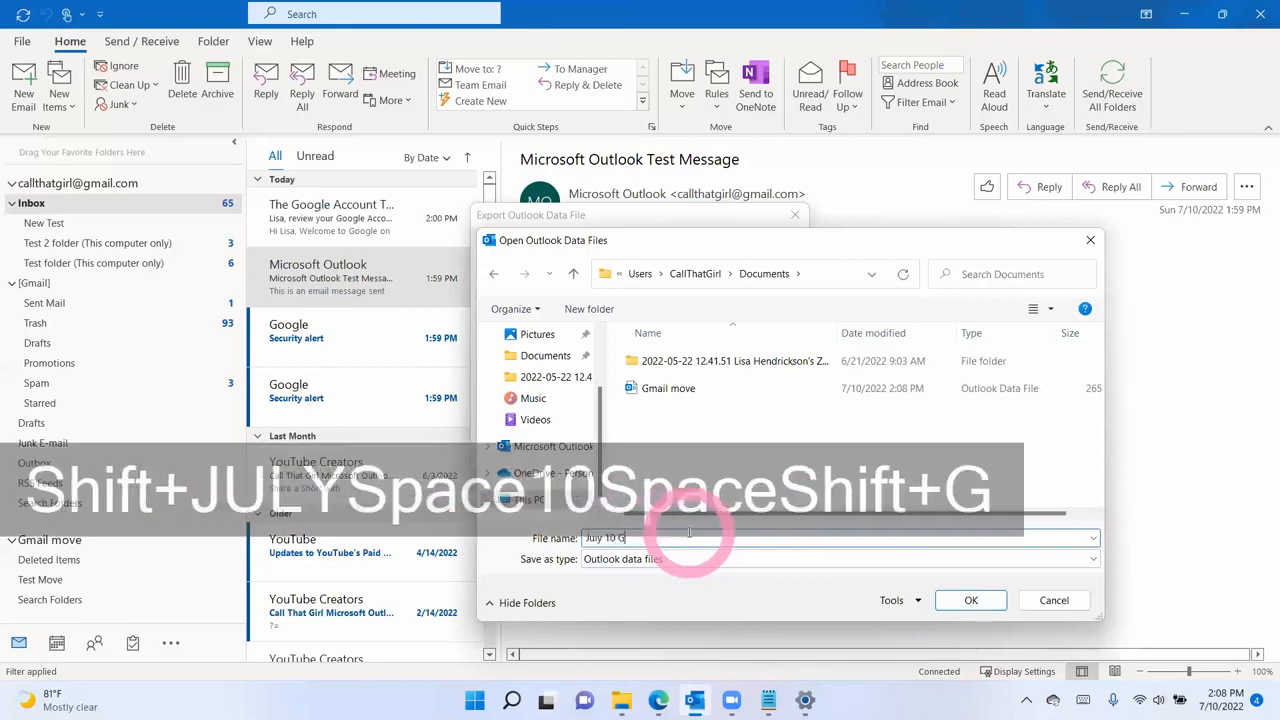
key(BackSpace)
text(B acku)
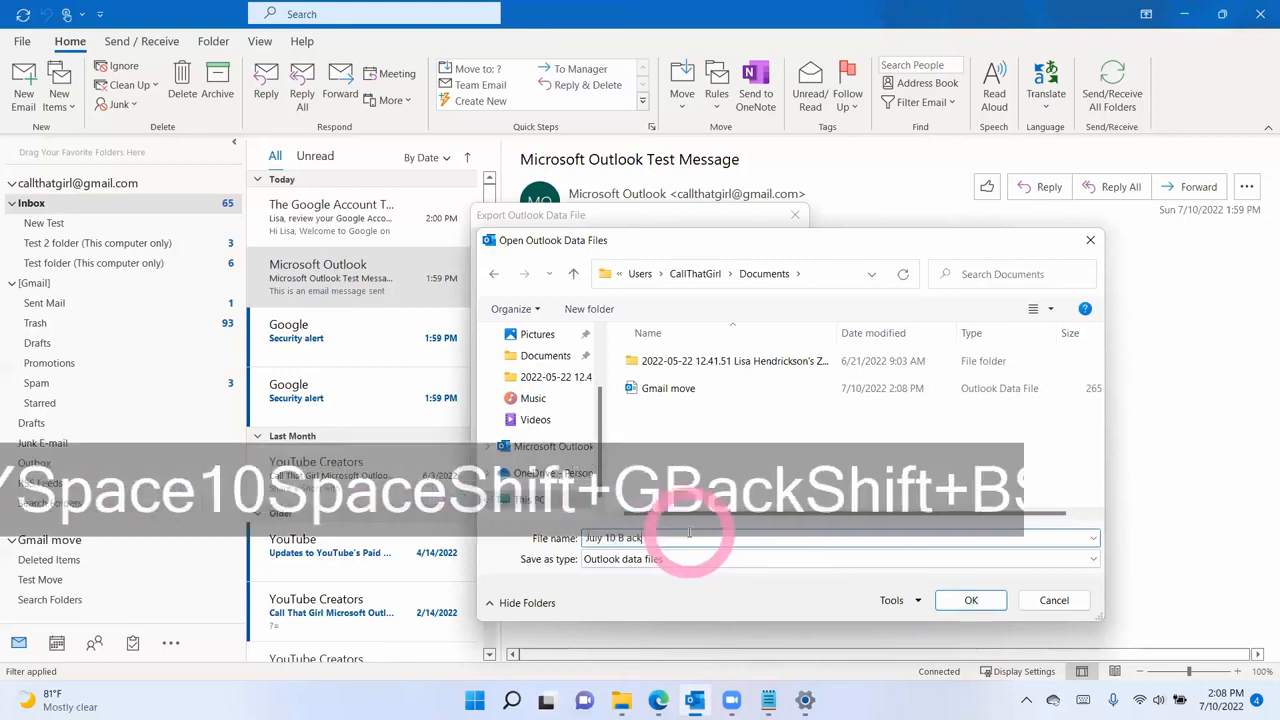
text(ackup Gmail)
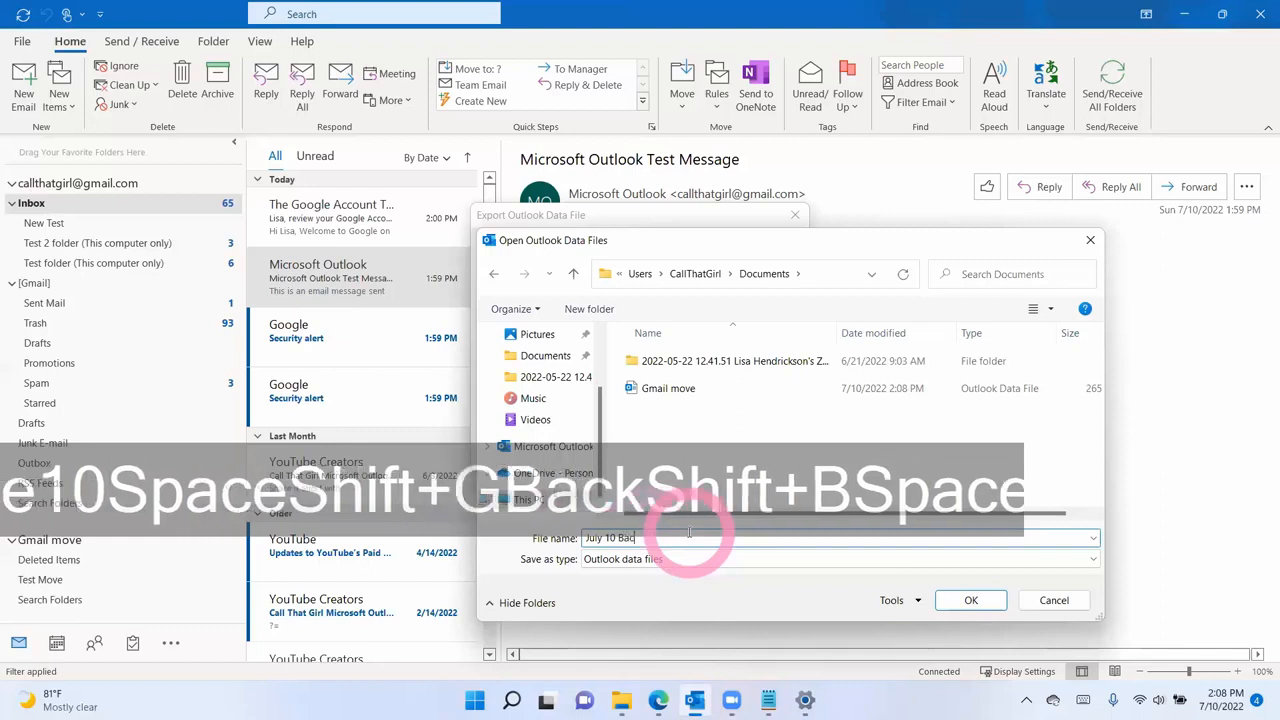
key(Return)
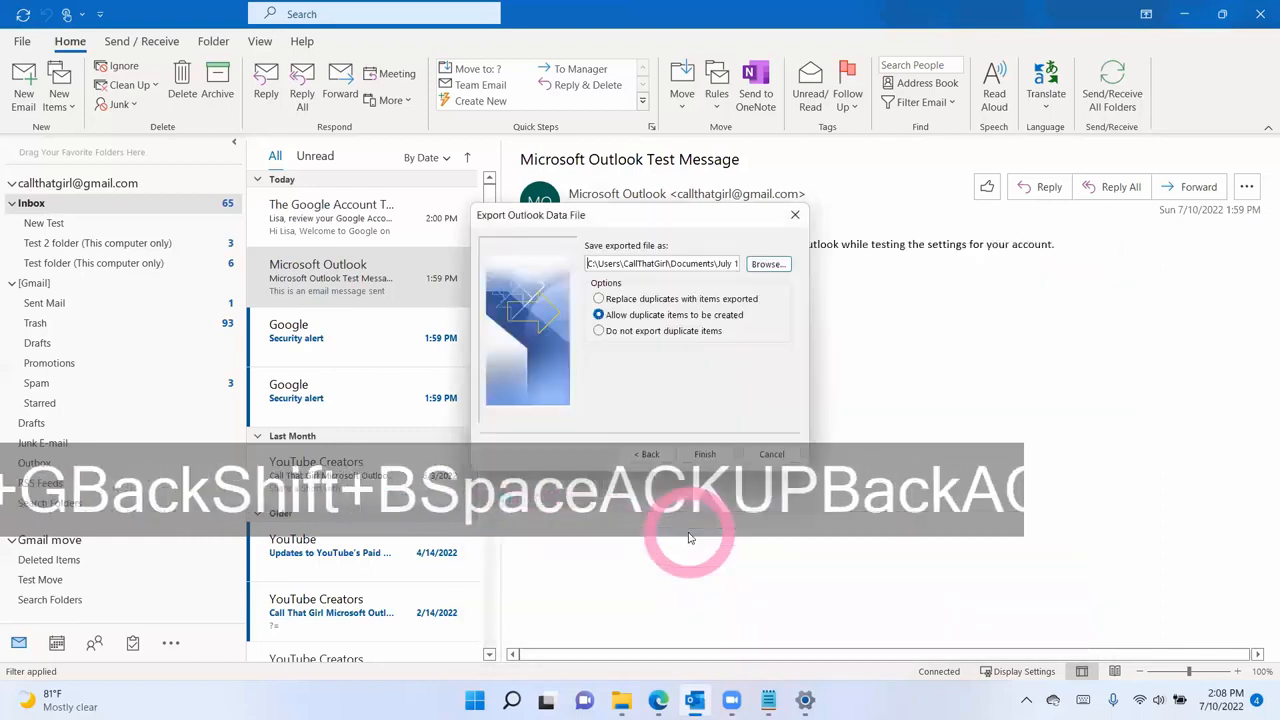
click(705, 454)
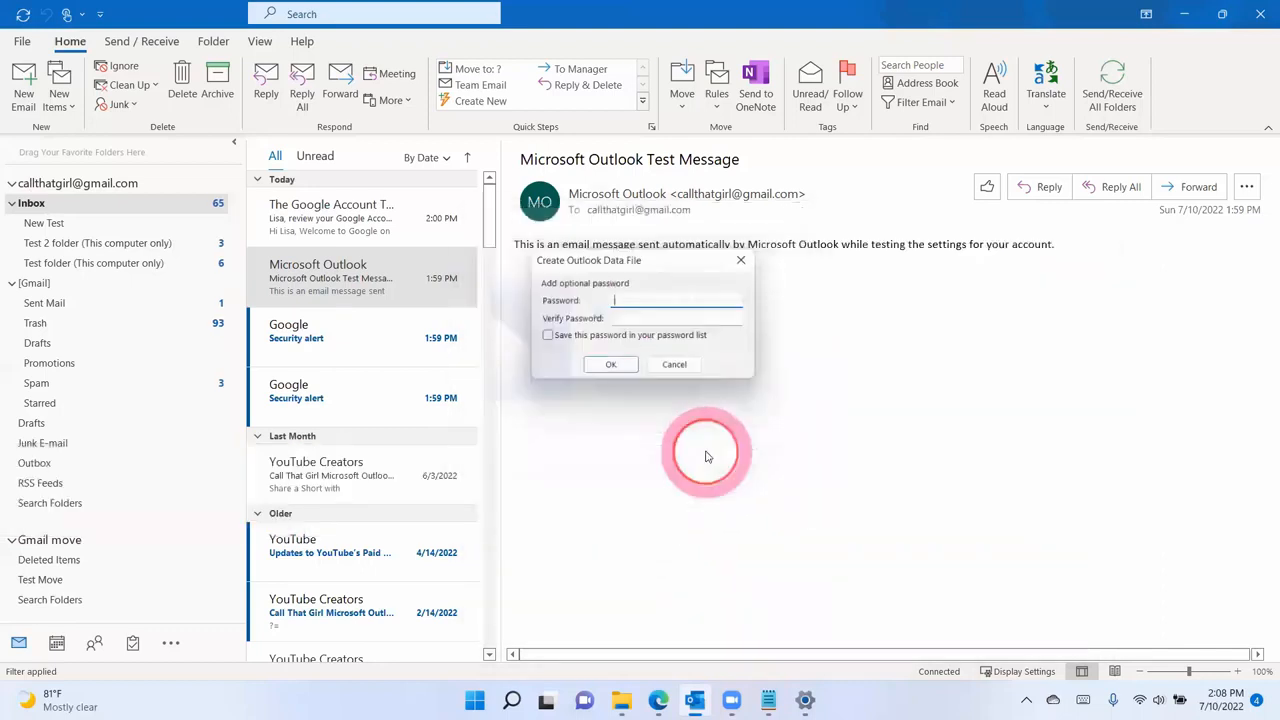
click(613, 368)
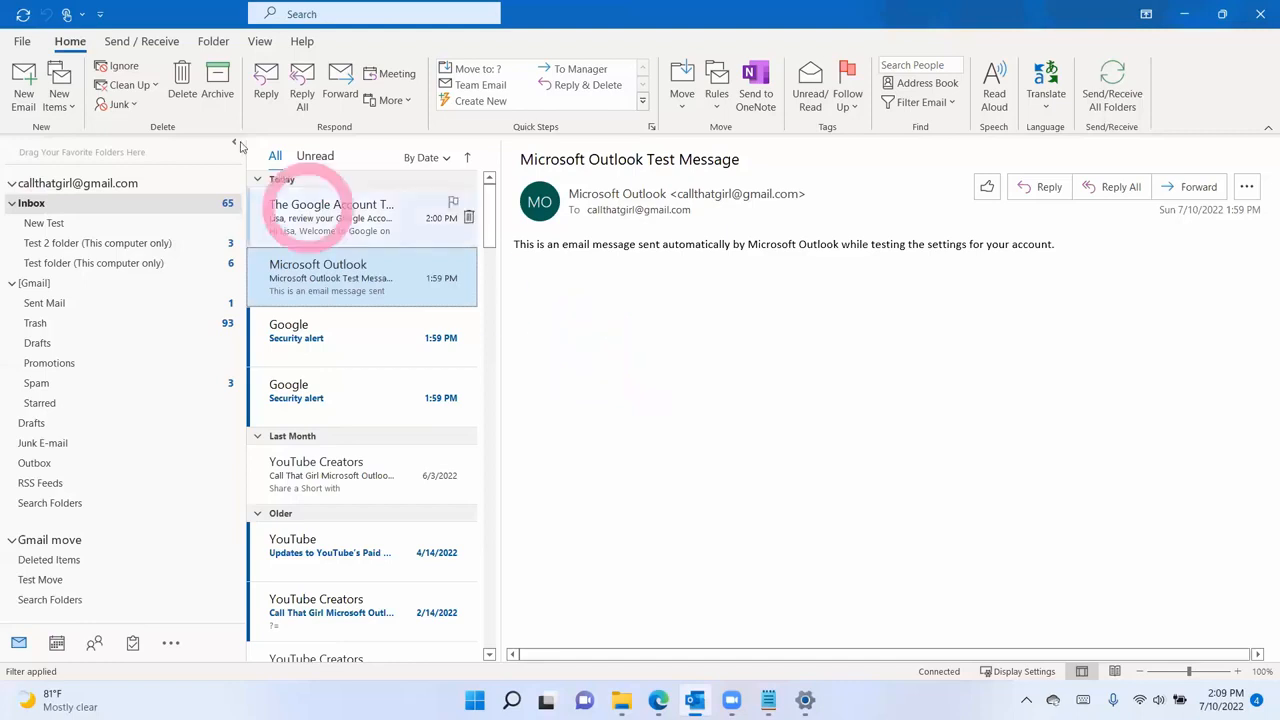
- Open Account Settings' Data Files list and start adding another data file
click(22, 41)
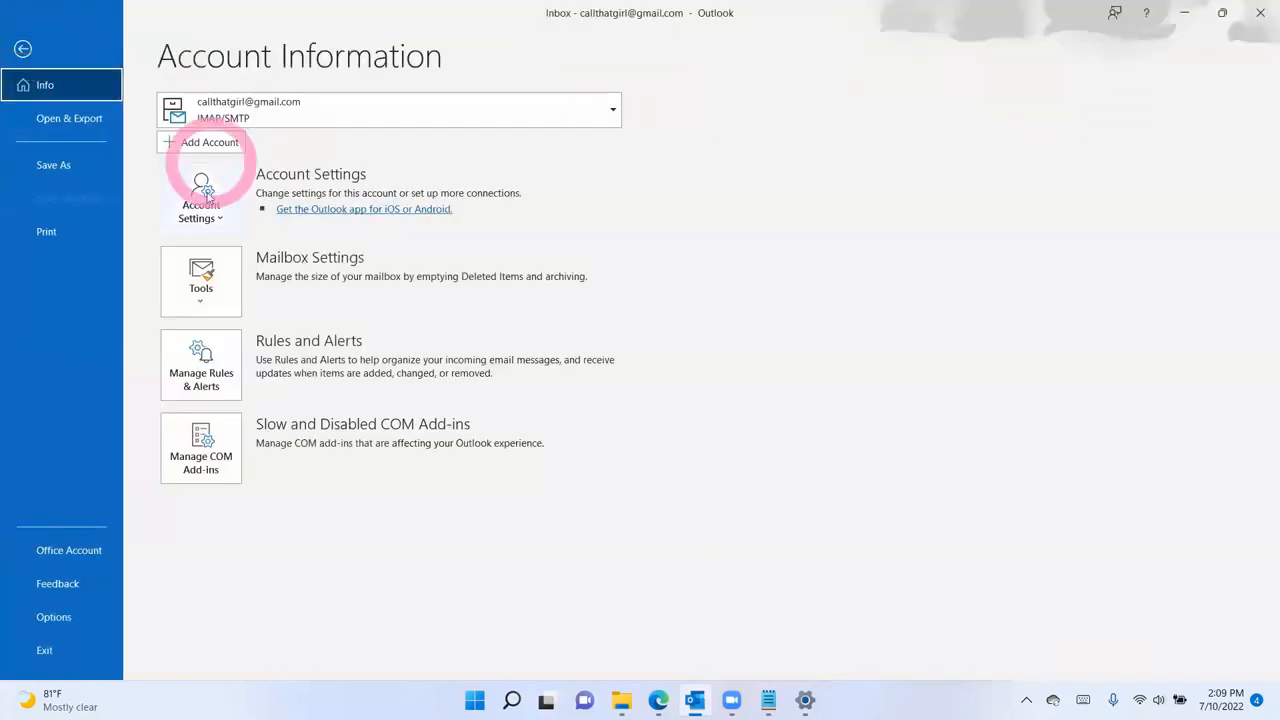
click(201, 200)
click(230, 251)
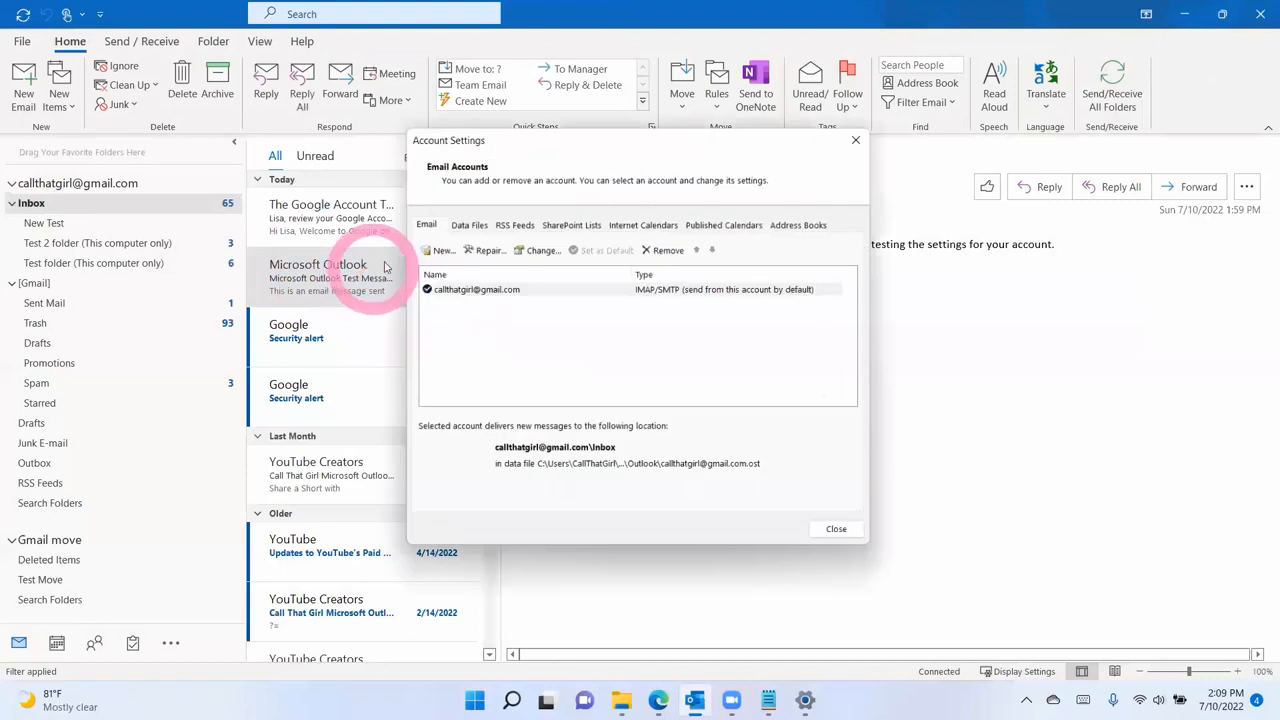
click(466, 224)
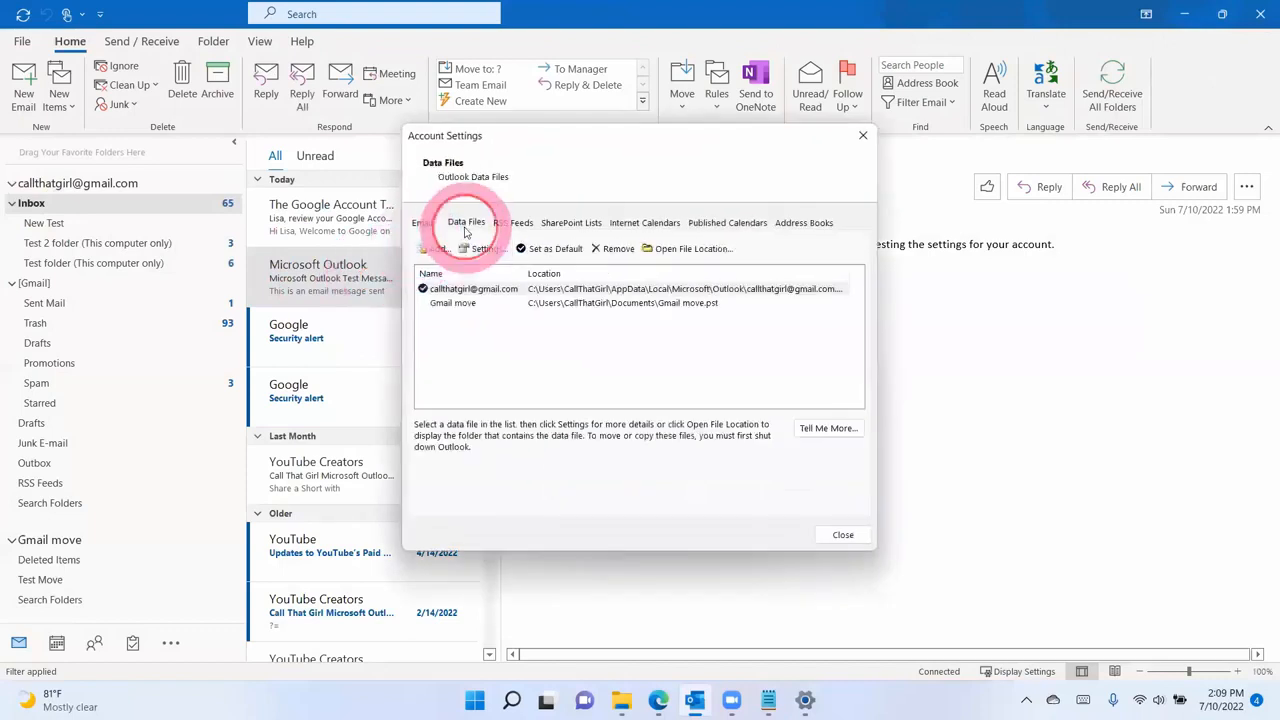
click(487, 305)
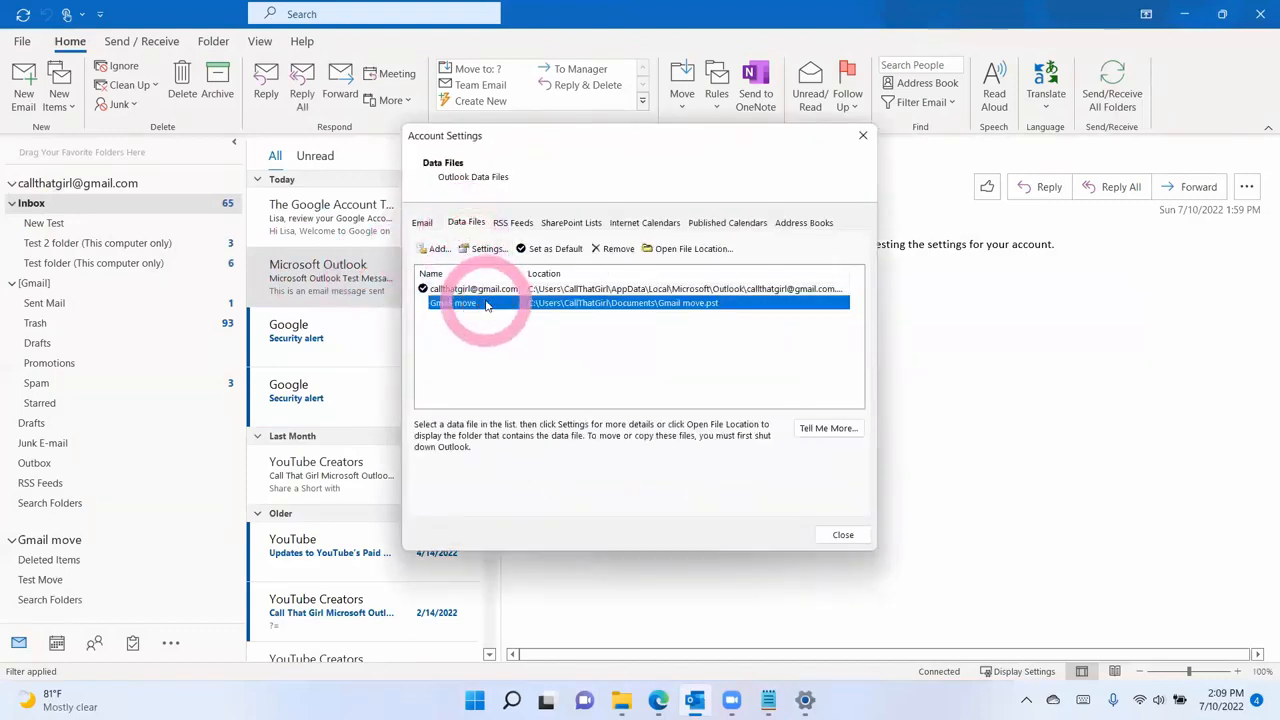
click(437, 251)
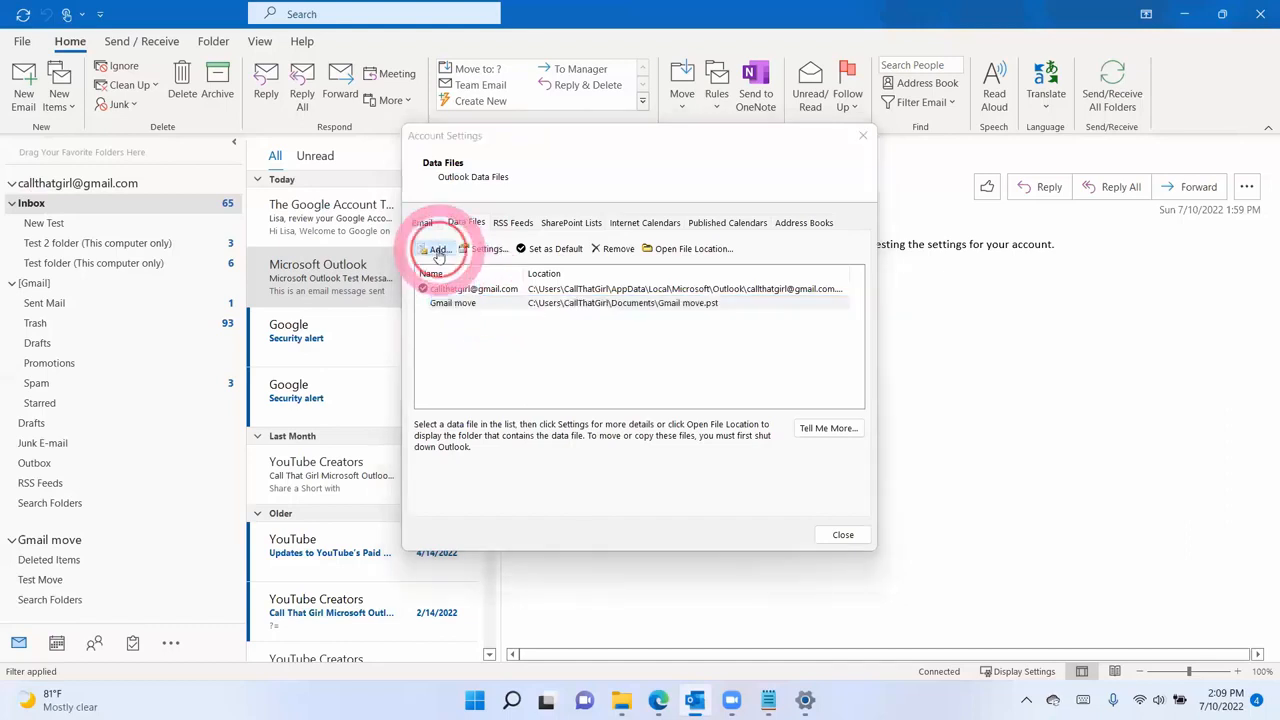
- Pick July 10 Backup Gmail.pst from Documents and add it to Outlook
click(440, 420)
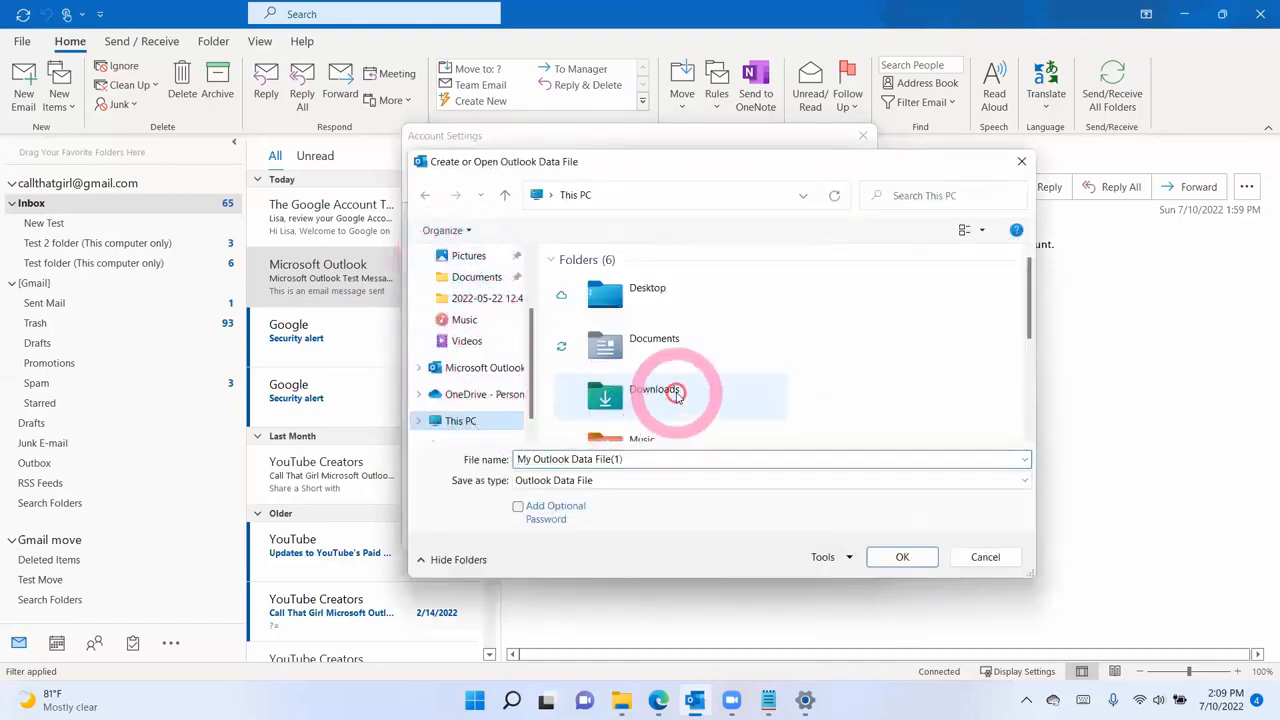
scroll(676, 395, down, 3)
double_click(677, 411)
scroll(652, 394, down, 1)
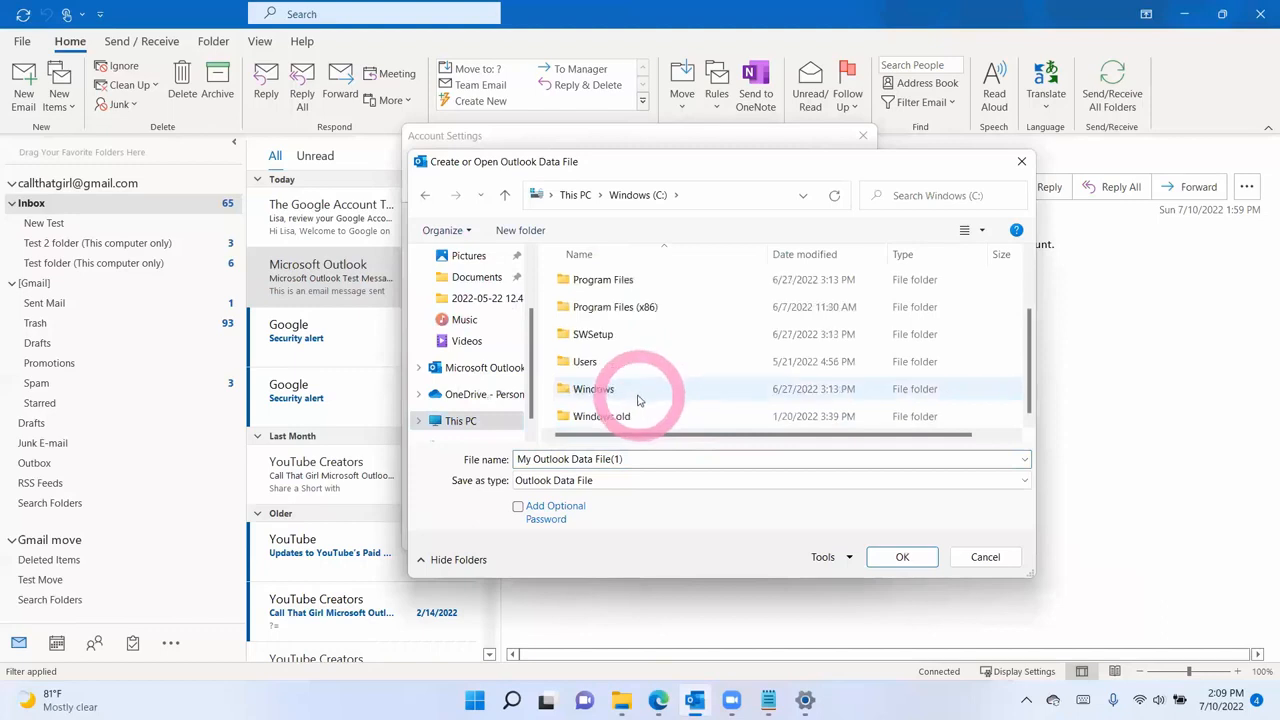
double_click(585, 362)
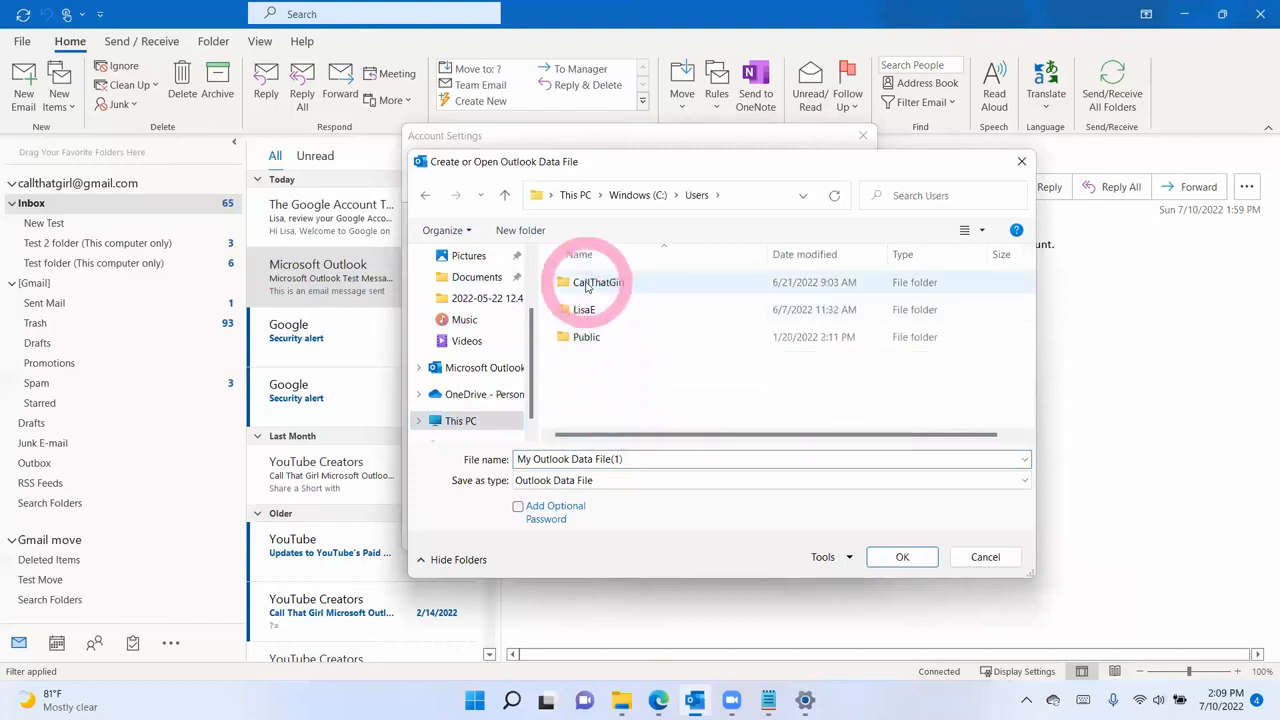
double_click(587, 285)
double_click(606, 314)
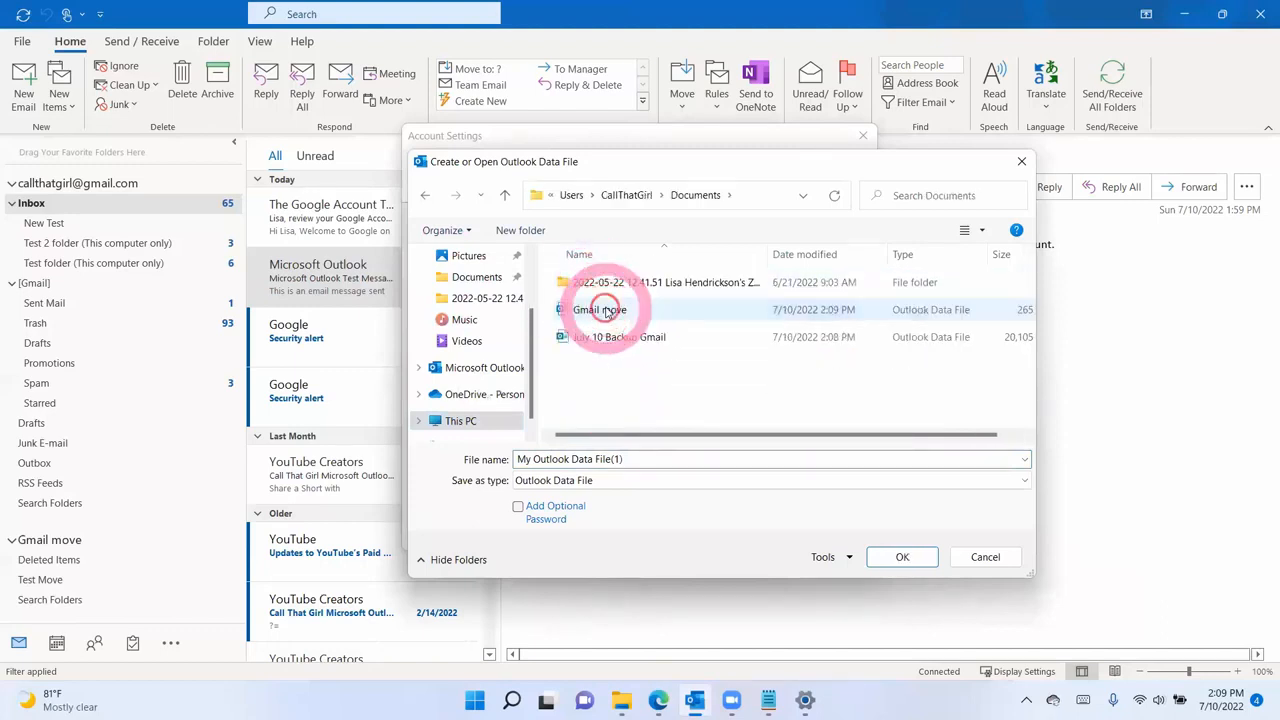
click(612, 339)
click(903, 557)
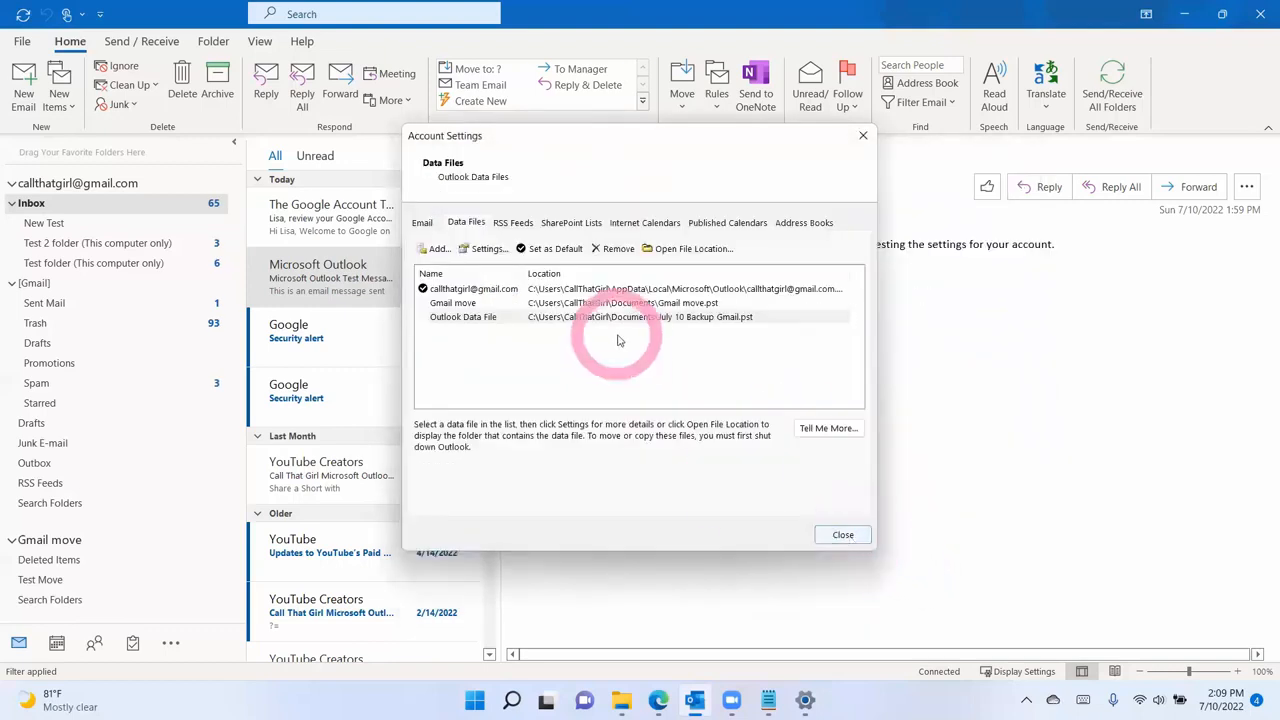
- Rename the new data file to 'Gmail Backup' and close Account Settings
double_click(590, 316)
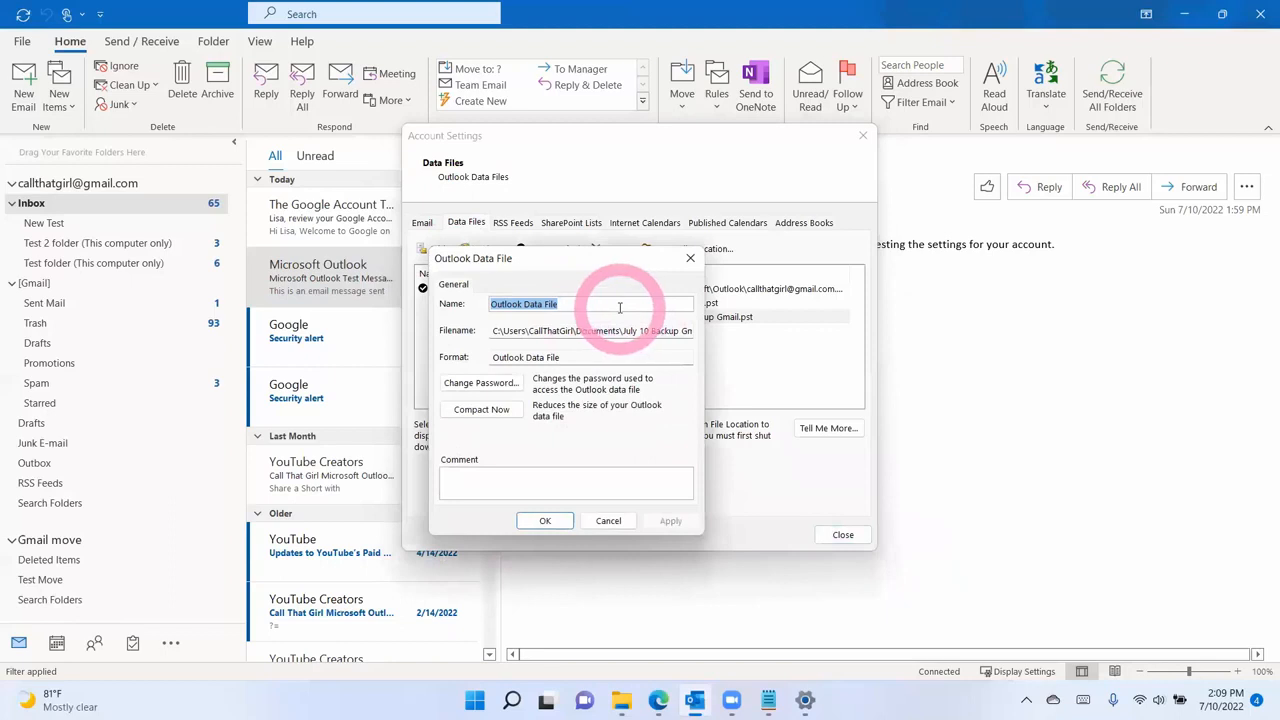
text(Gmail Backup)
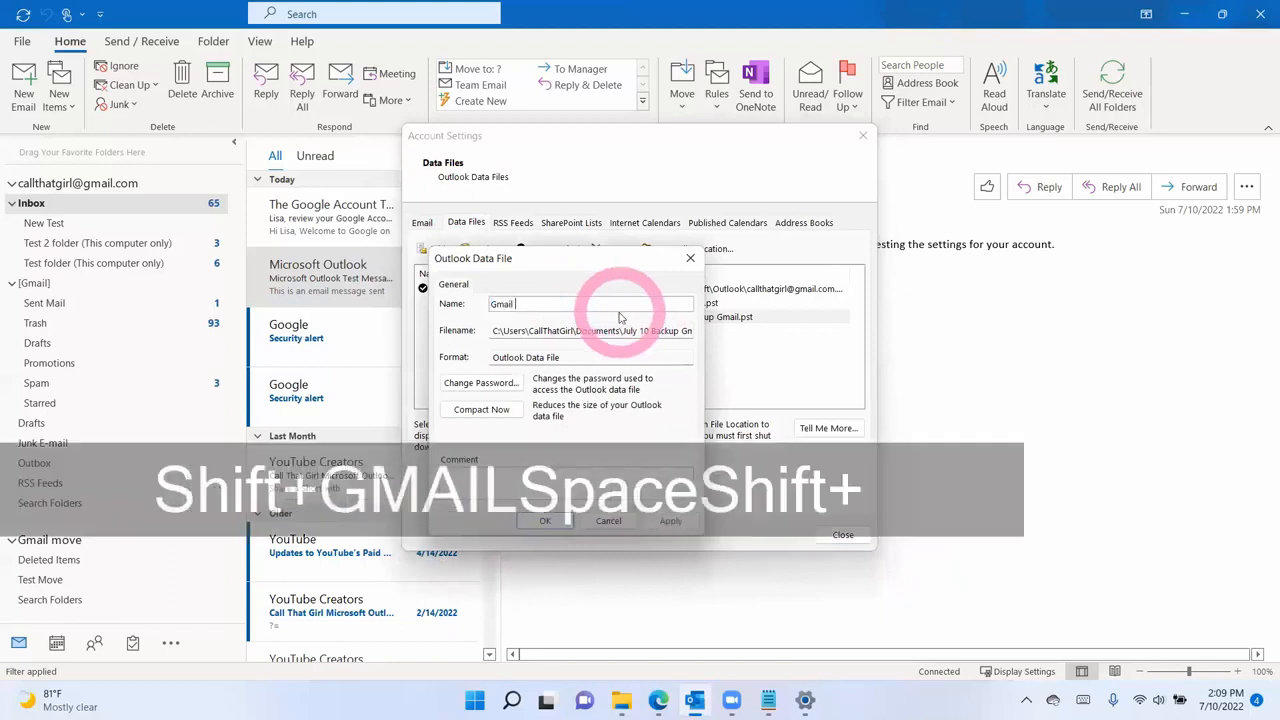
key(Return)
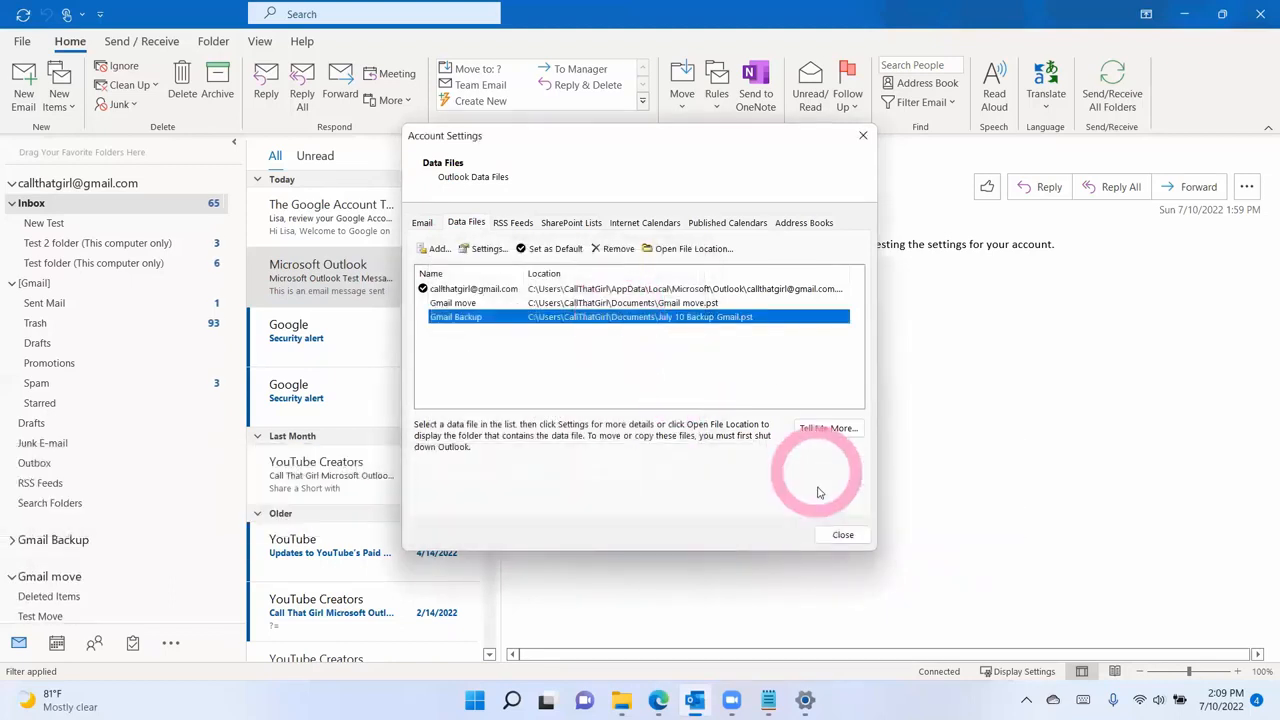
click(843, 535)
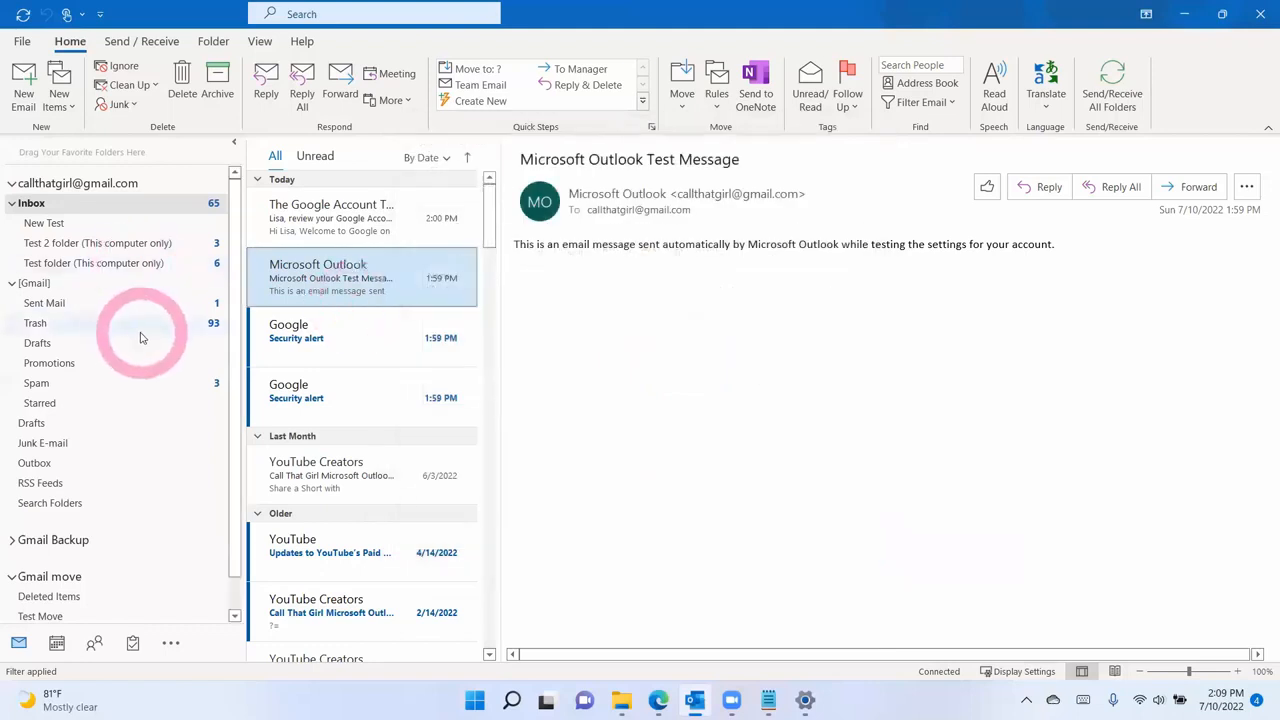
- Expand Gmail Backup down to its Inbox and clear the view filter on Test 2
scroll(137, 355, down, 1)
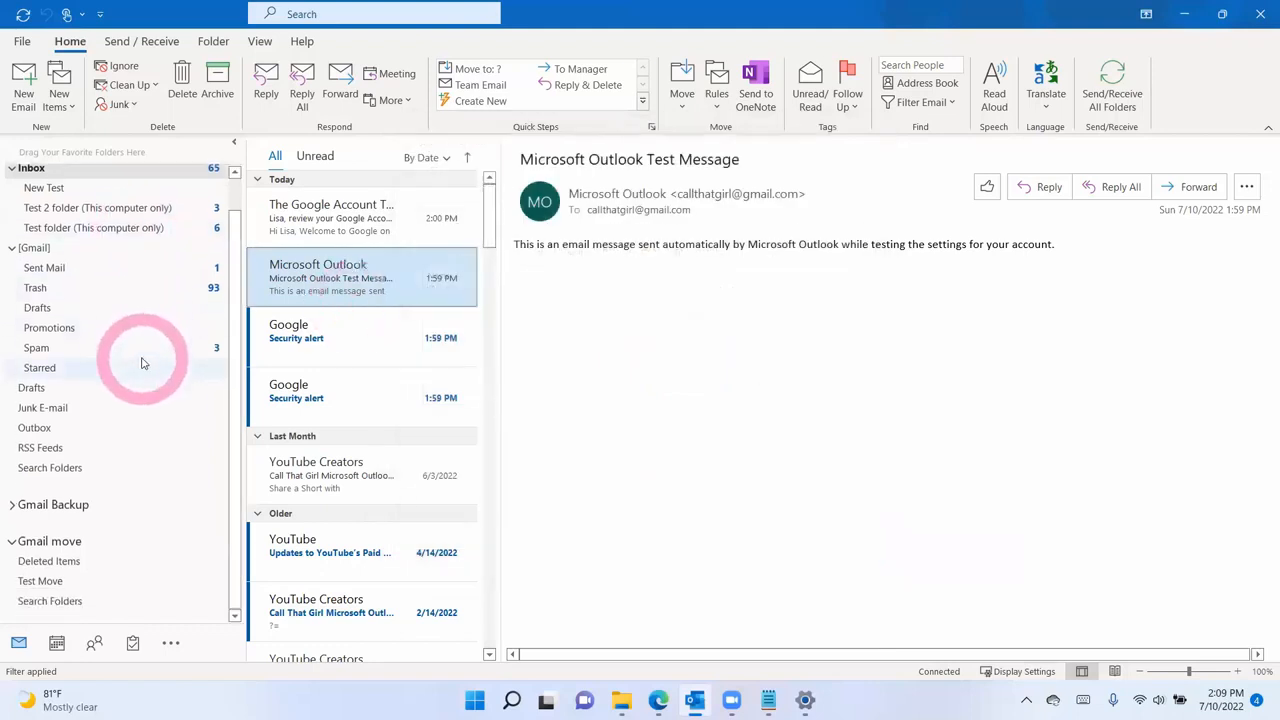
click(13, 505)
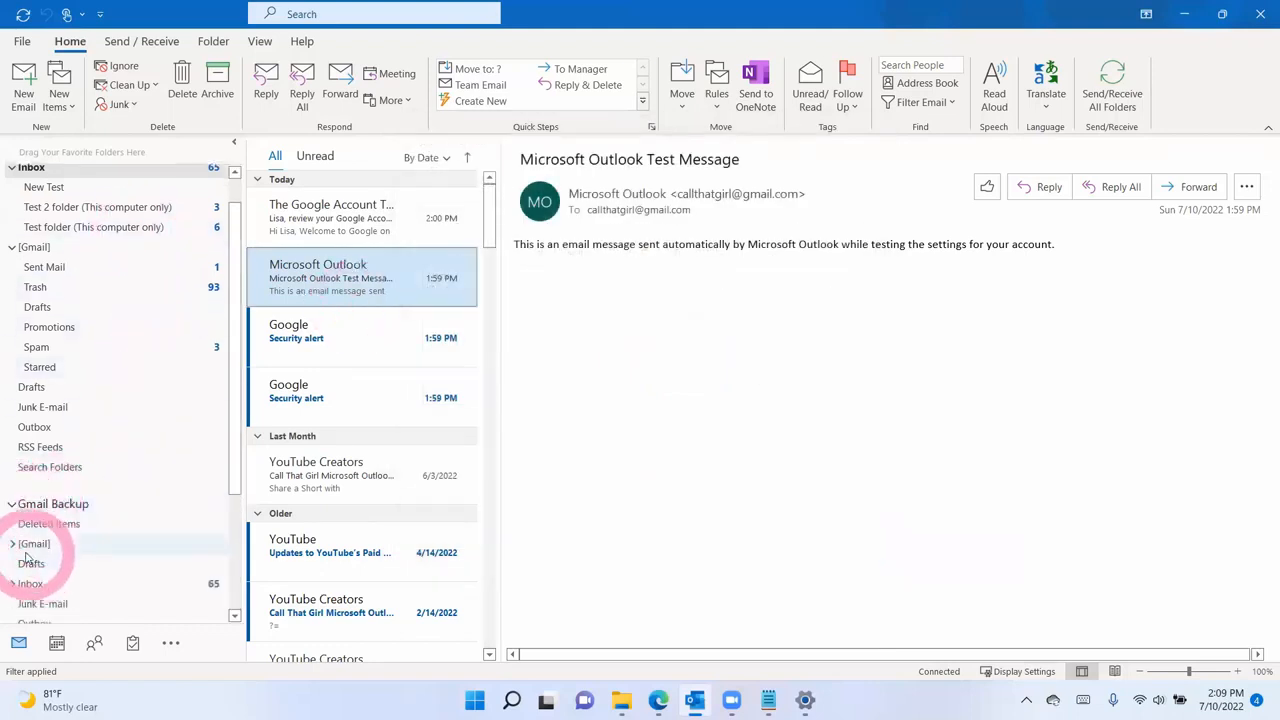
click(15, 546)
scroll(51, 560, down, 4)
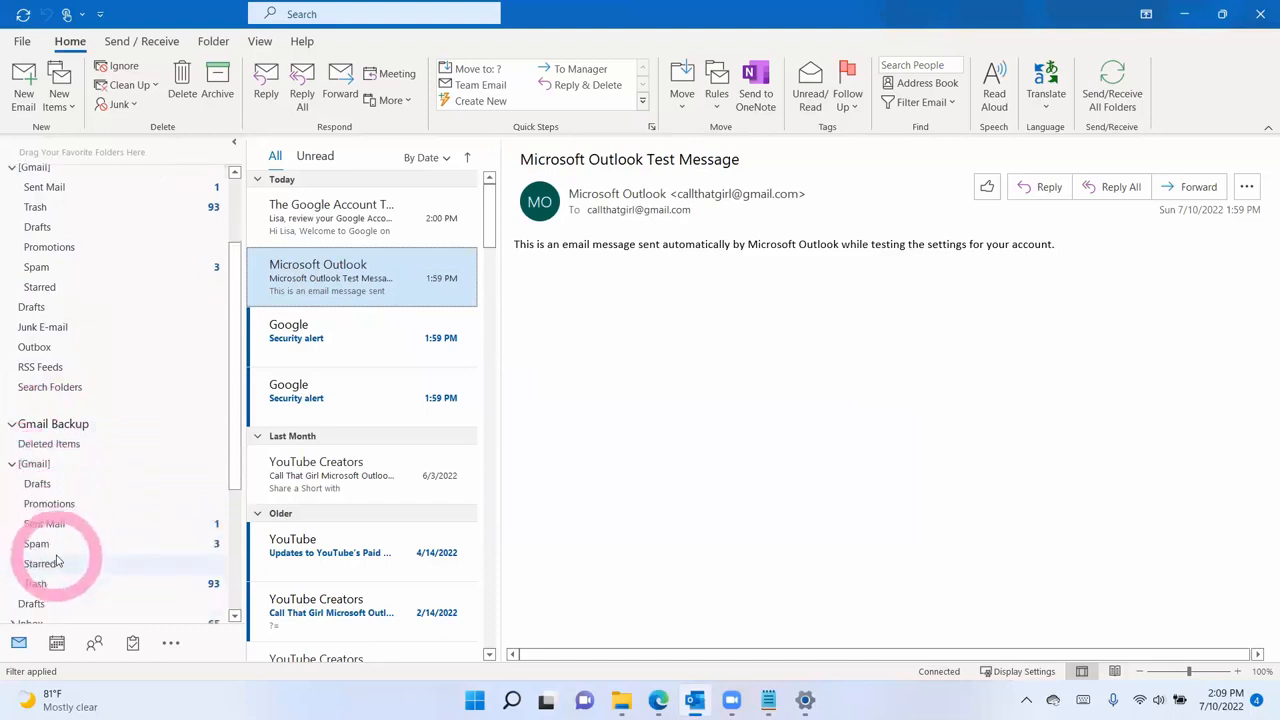
click(12, 547)
click(69, 512)
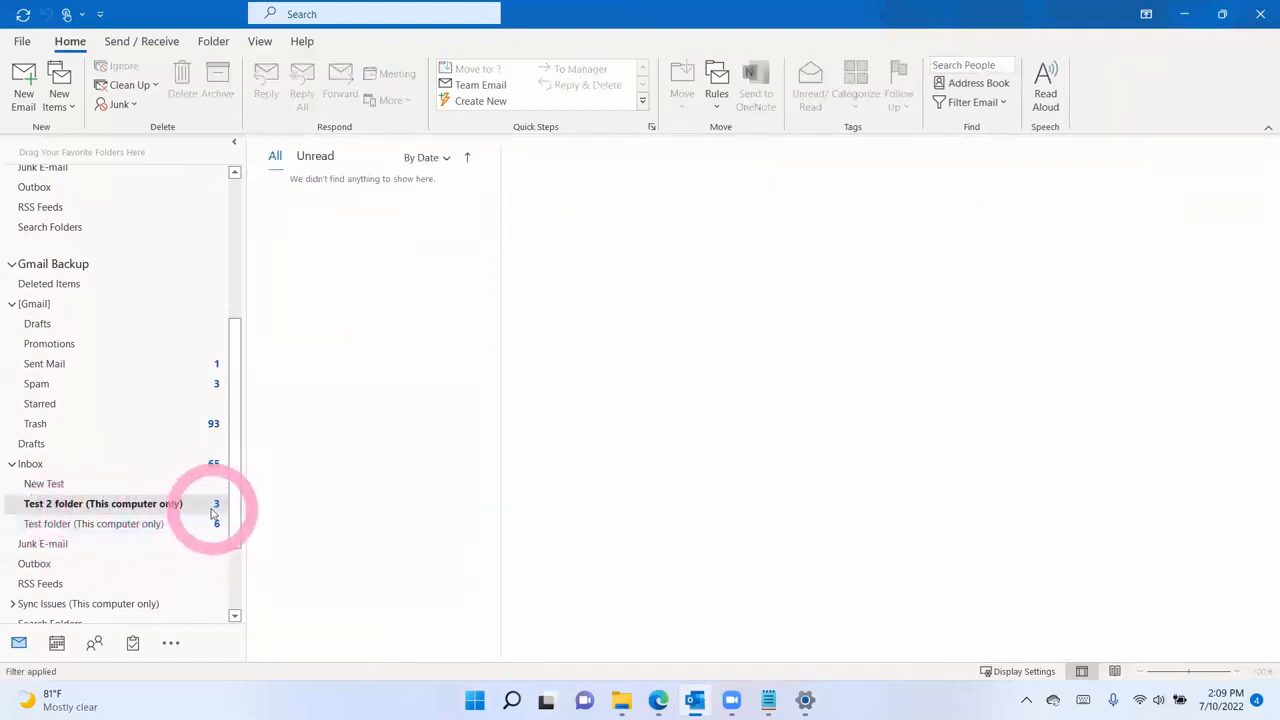
click(40, 677)
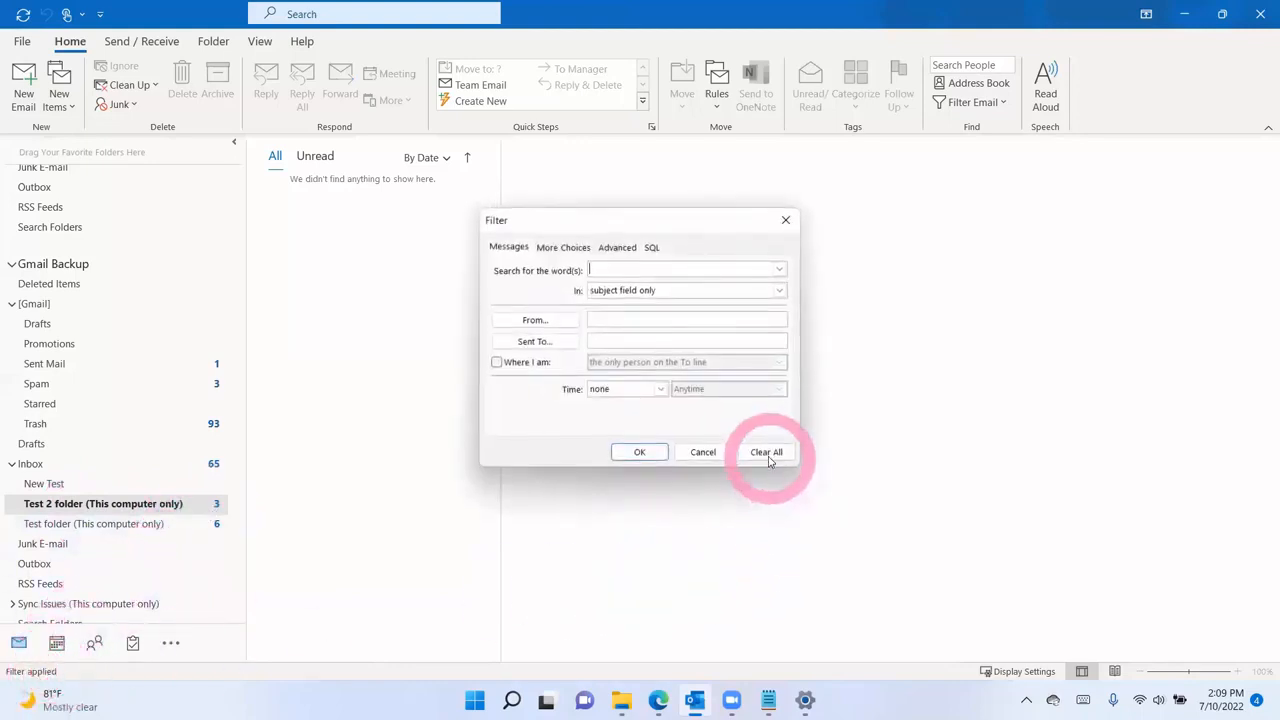
click(639, 452)
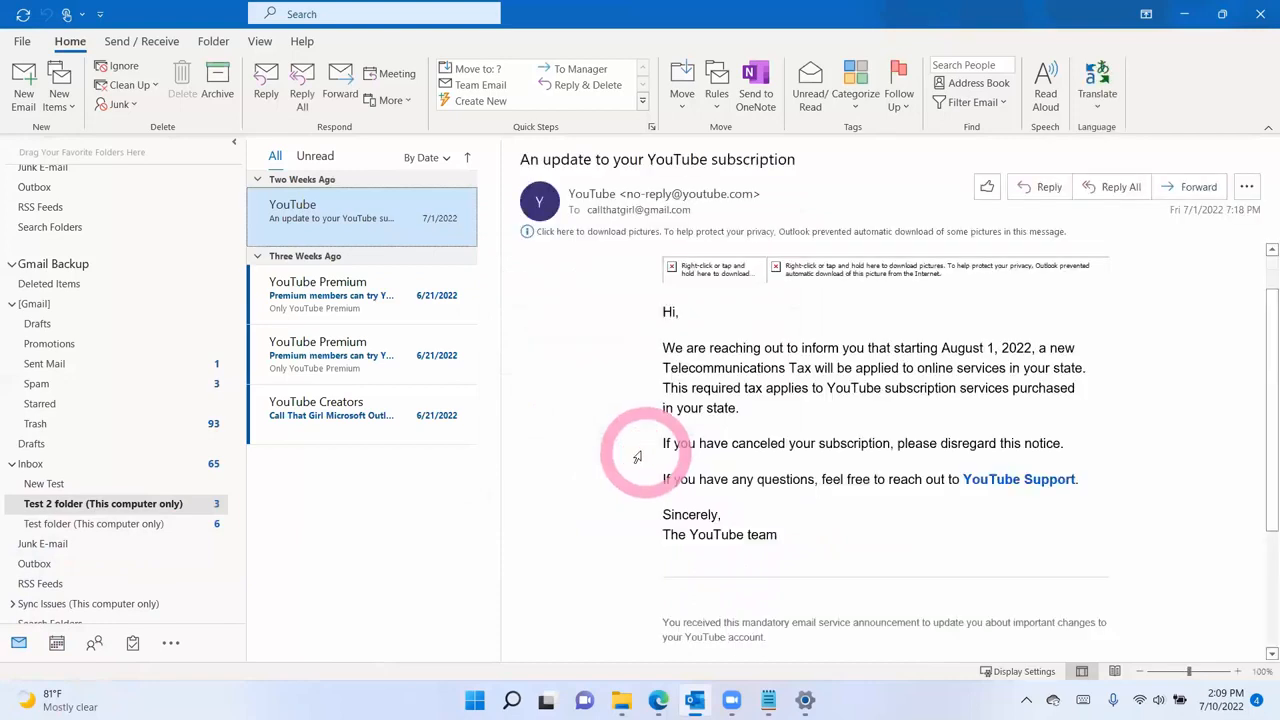
- Open the backup's Test folder and clear all filter criteria to list its messages
click(137, 523)
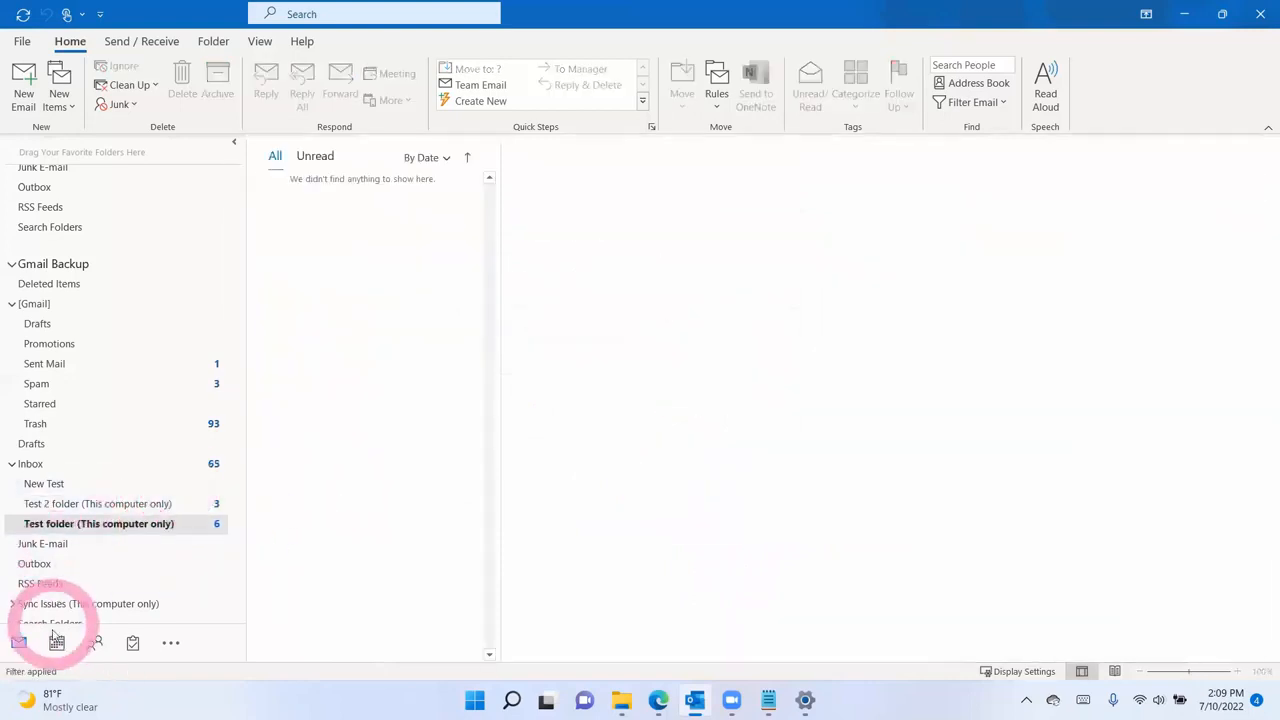
click(40, 677)
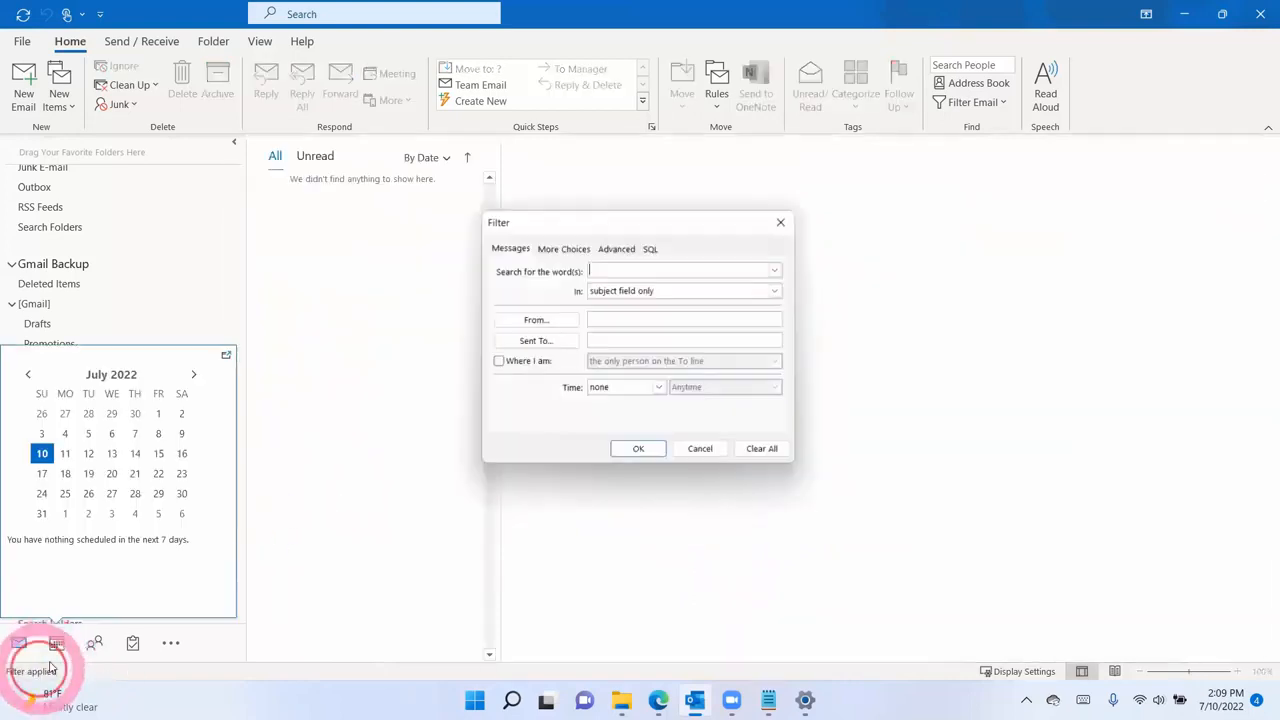
click(766, 452)
click(640, 452)
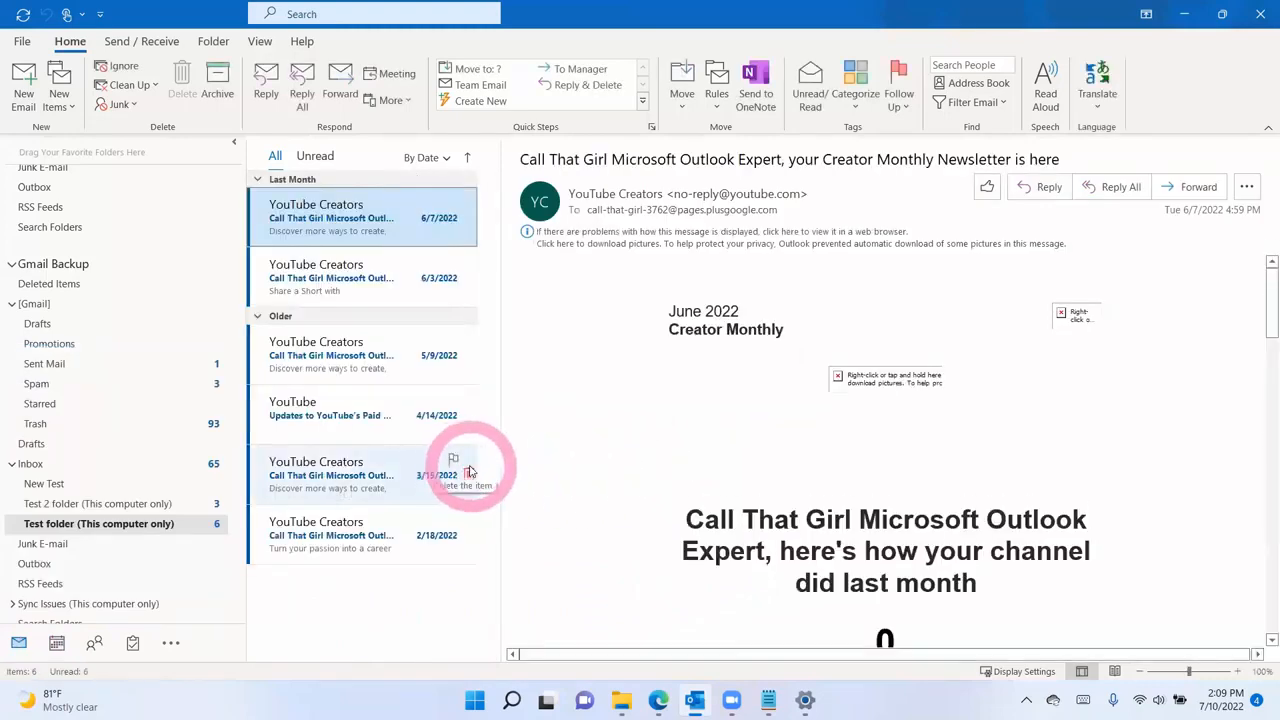
click(260, 42)
- Select all six YouTube messages in the Gmail Backup Test folder with Ctrl+A
click(25, 95)
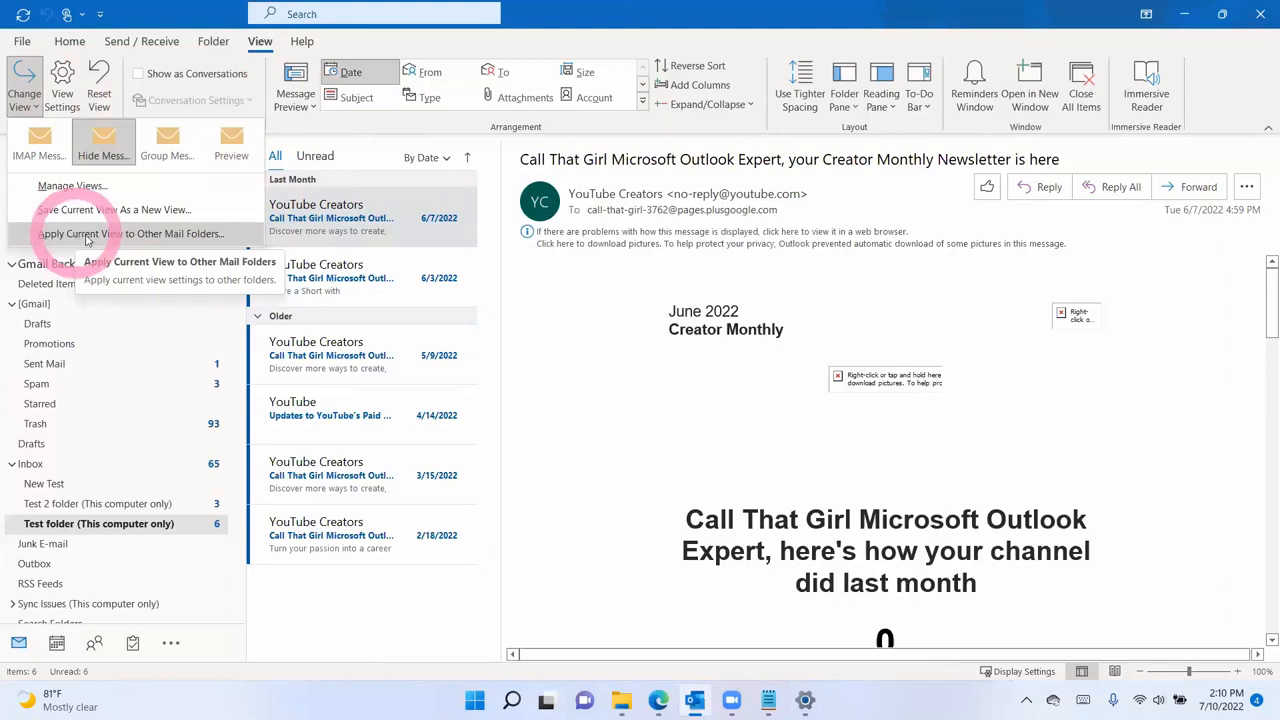
click(383, 391)
drag(85, 510, 366, 252)
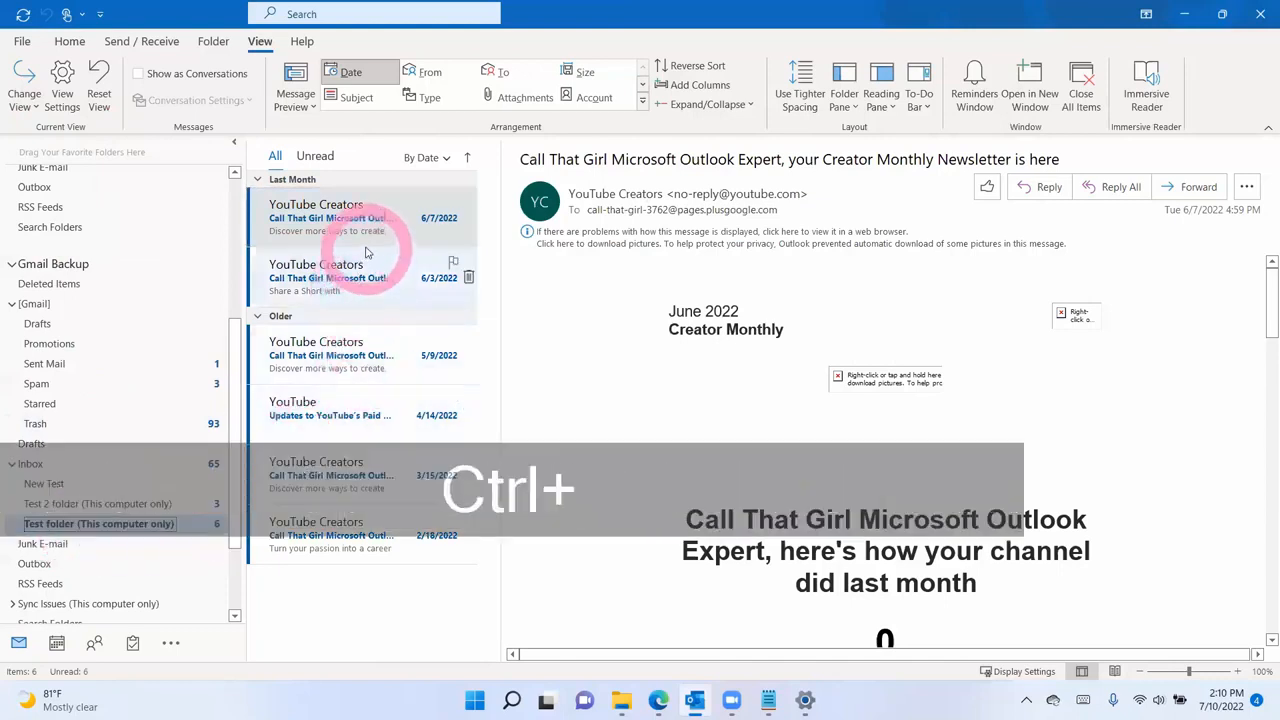
key(ctrl+a)
click(364, 236)
key(ctrl+a)
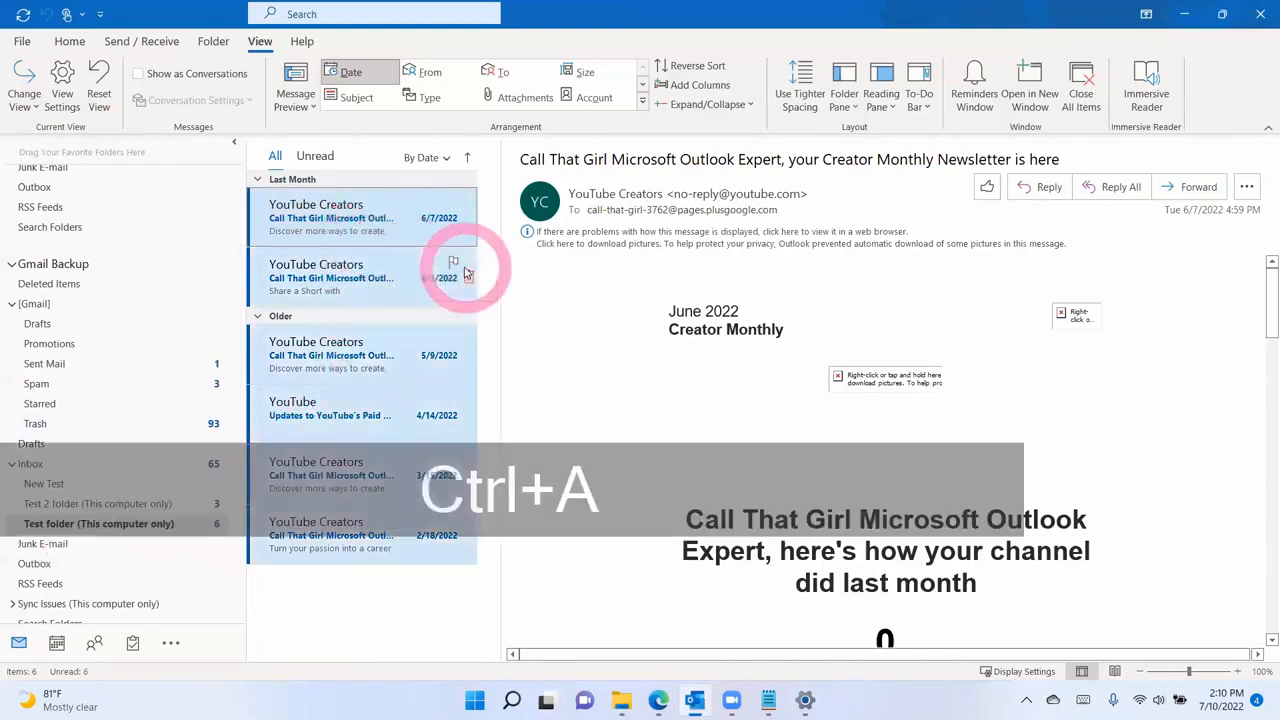
scroll(198, 303, up, 4)
scroll(196, 305, up, 1)
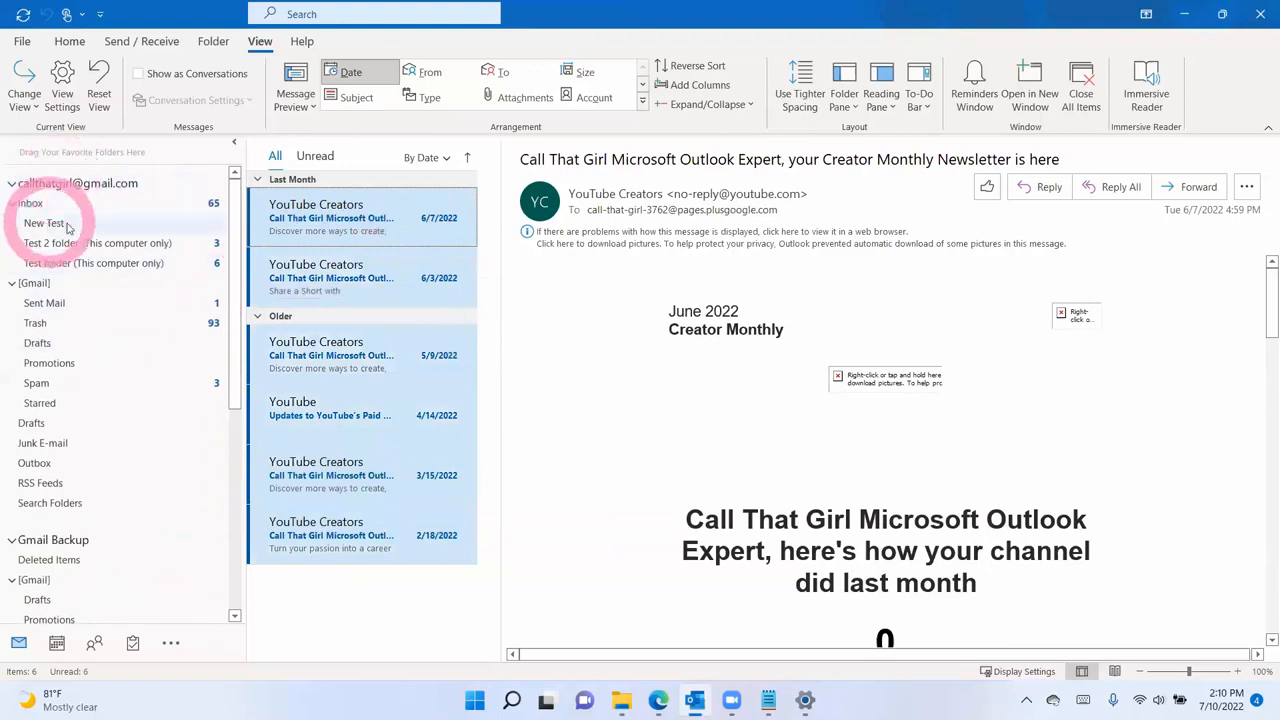
- Drag the six messages into the Gmail Inbox's New Test folder, then switch to the July 2022 calendar
drag(302, 215, 113, 221)
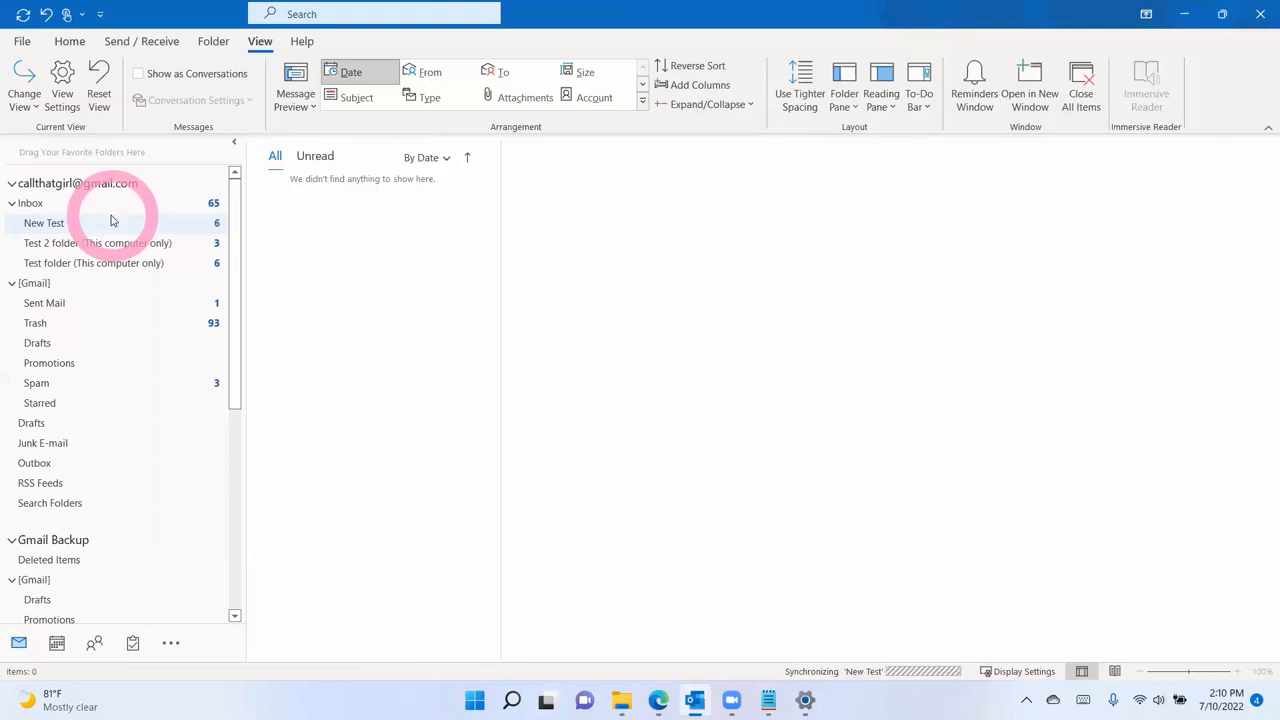
scroll(130, 420, down, 6)
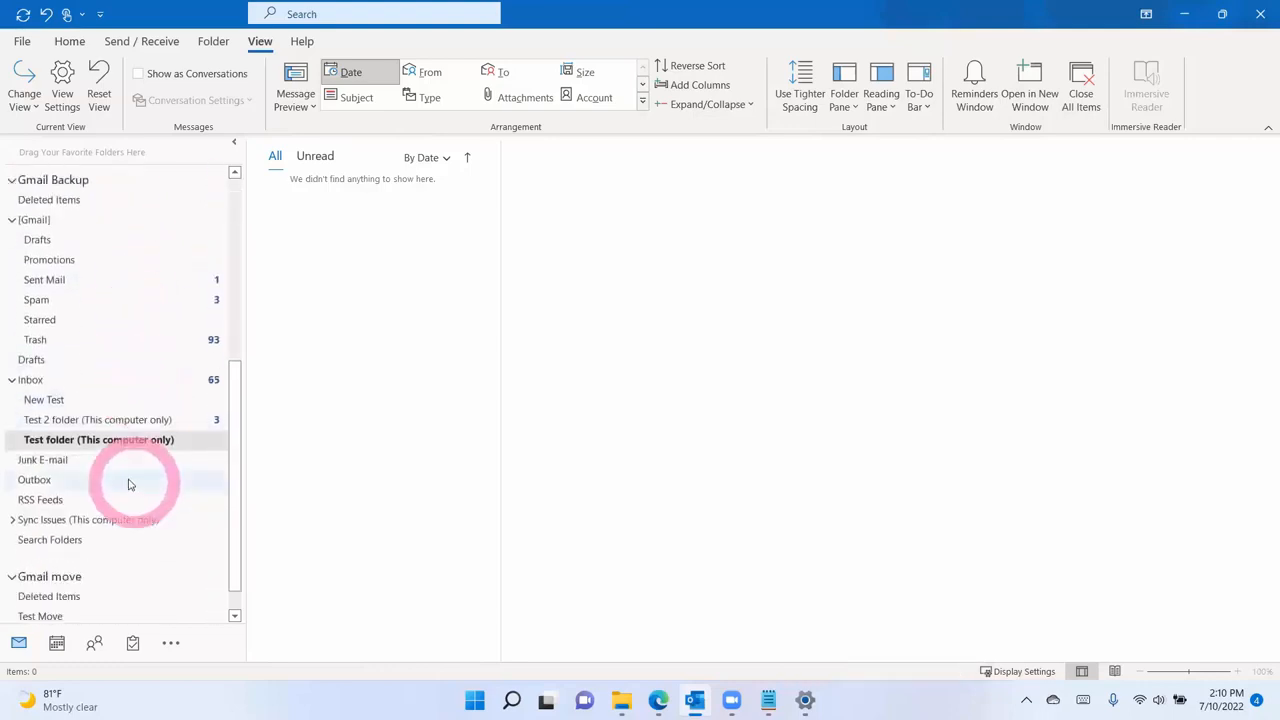
scroll(103, 465, down, 1)
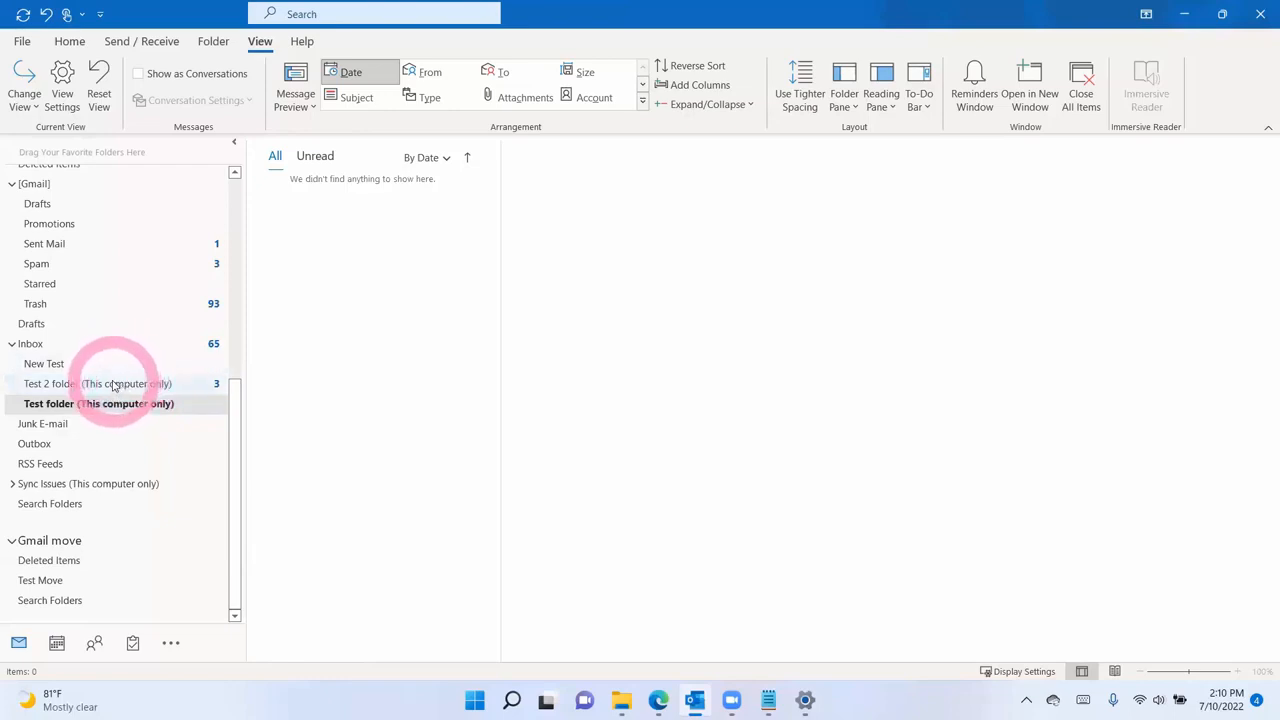
click(57, 643)
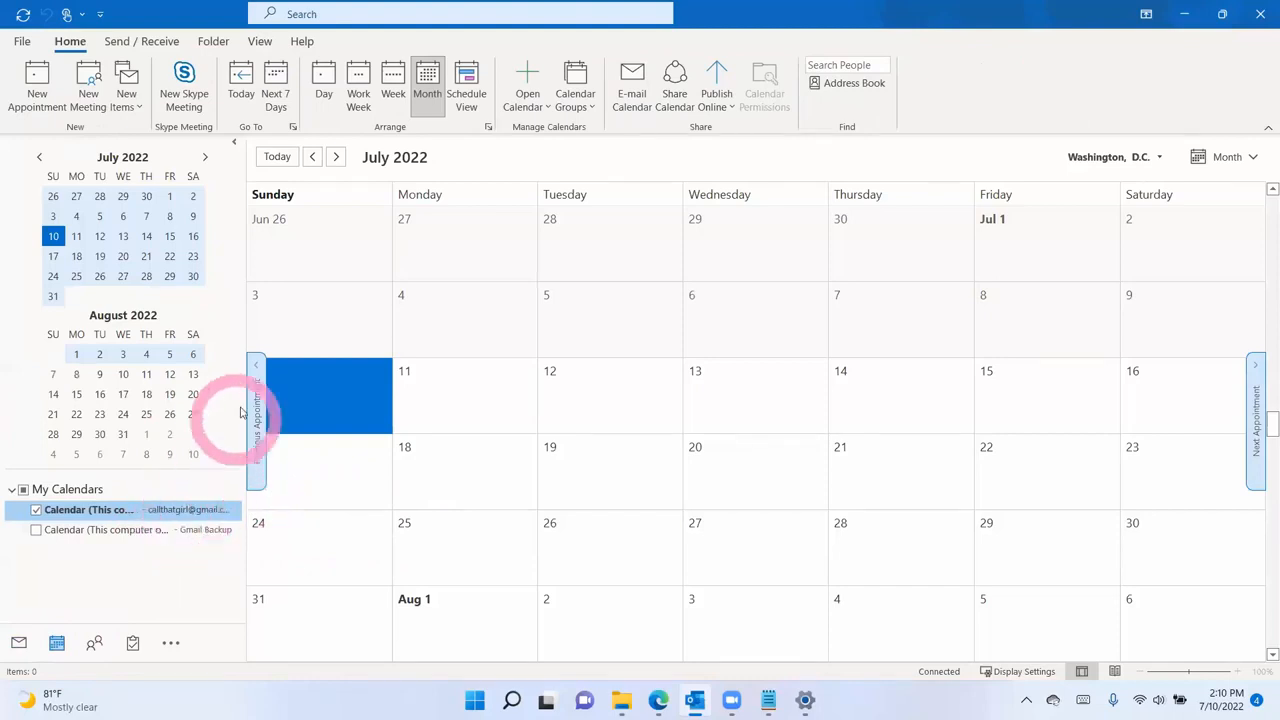
- Add all-day 'test' events on July 4 and July 11, then dismiss the reminders window
drag(247, 335, 319, 348)
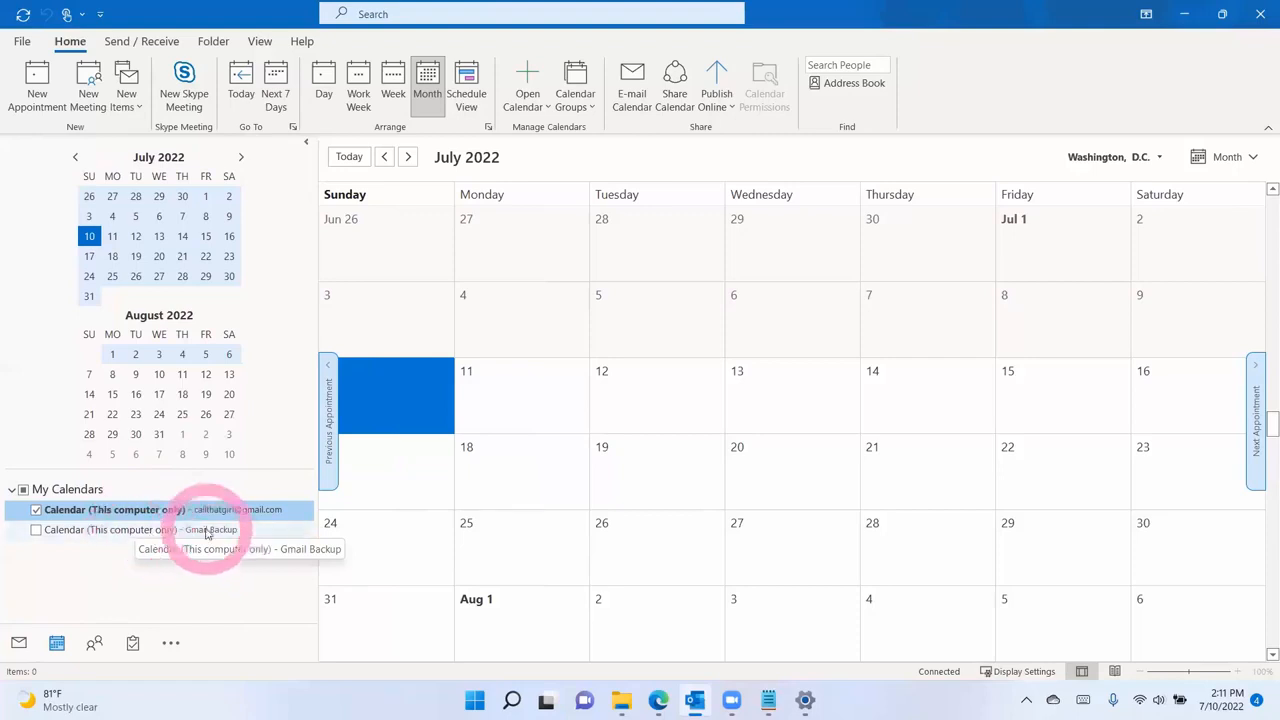
double_click(507, 338)
text(test)
click(150, 292)
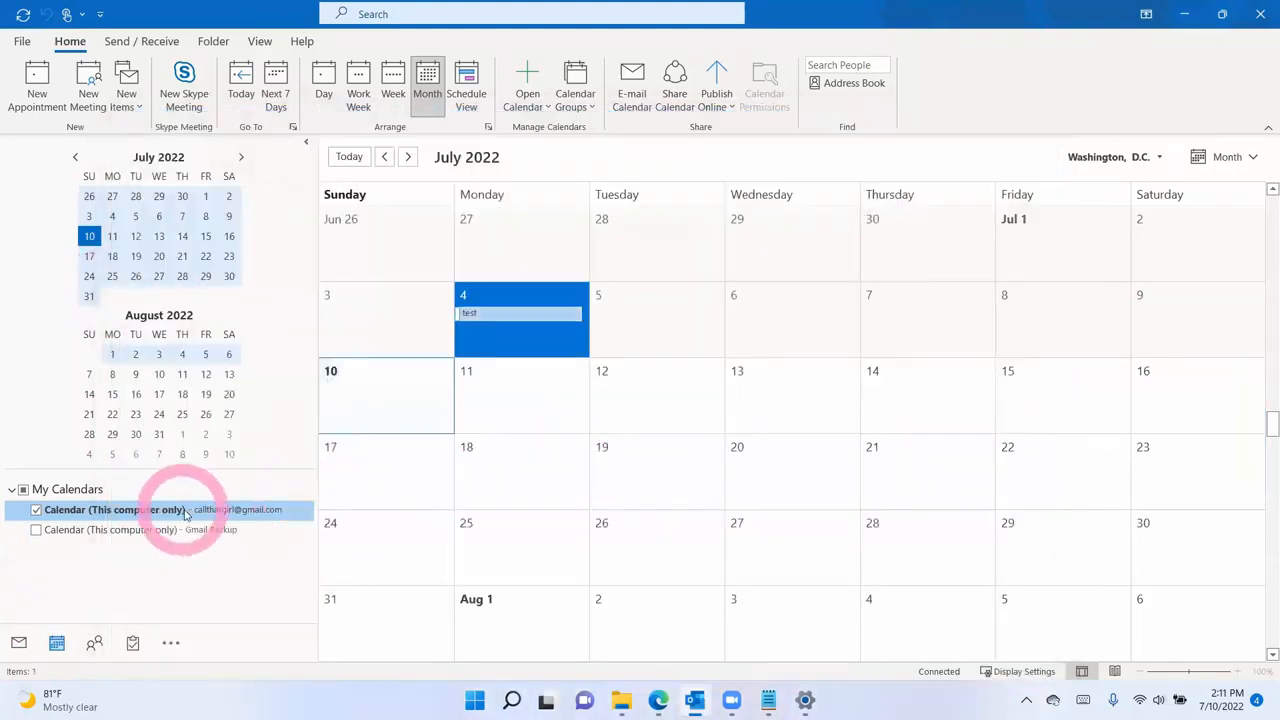
double_click(500, 386)
text(test)
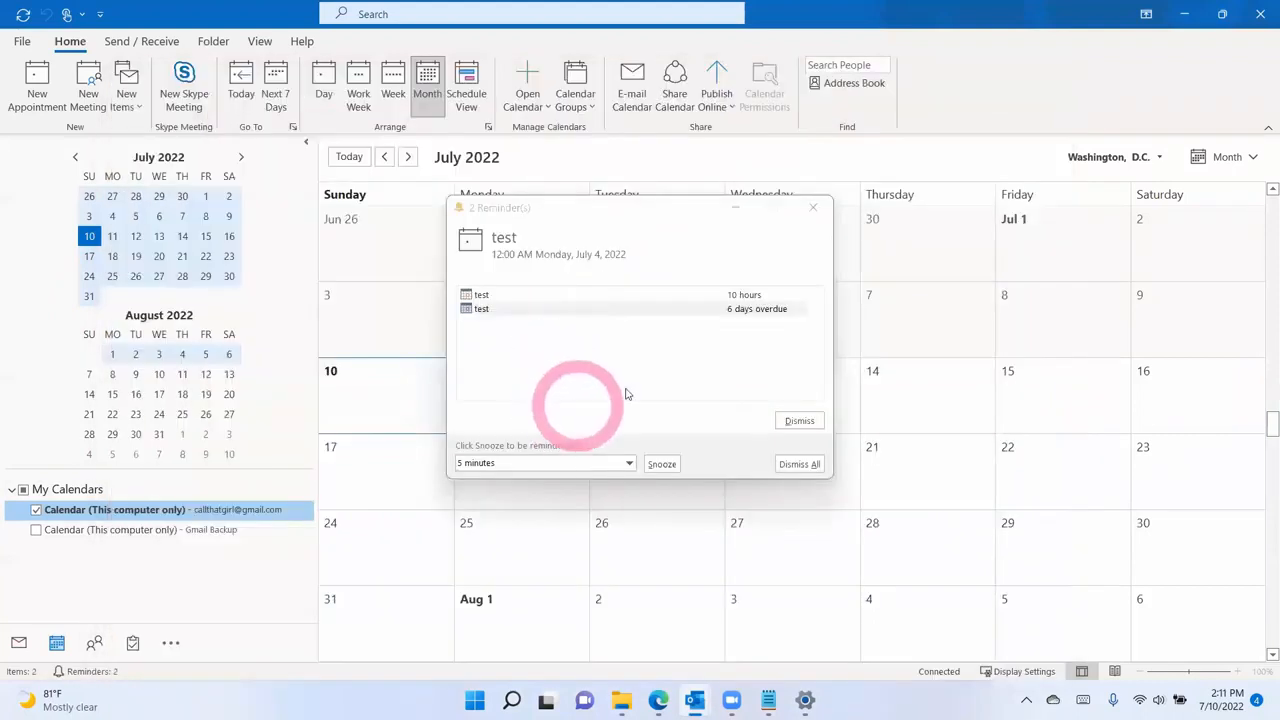
click(813, 212)
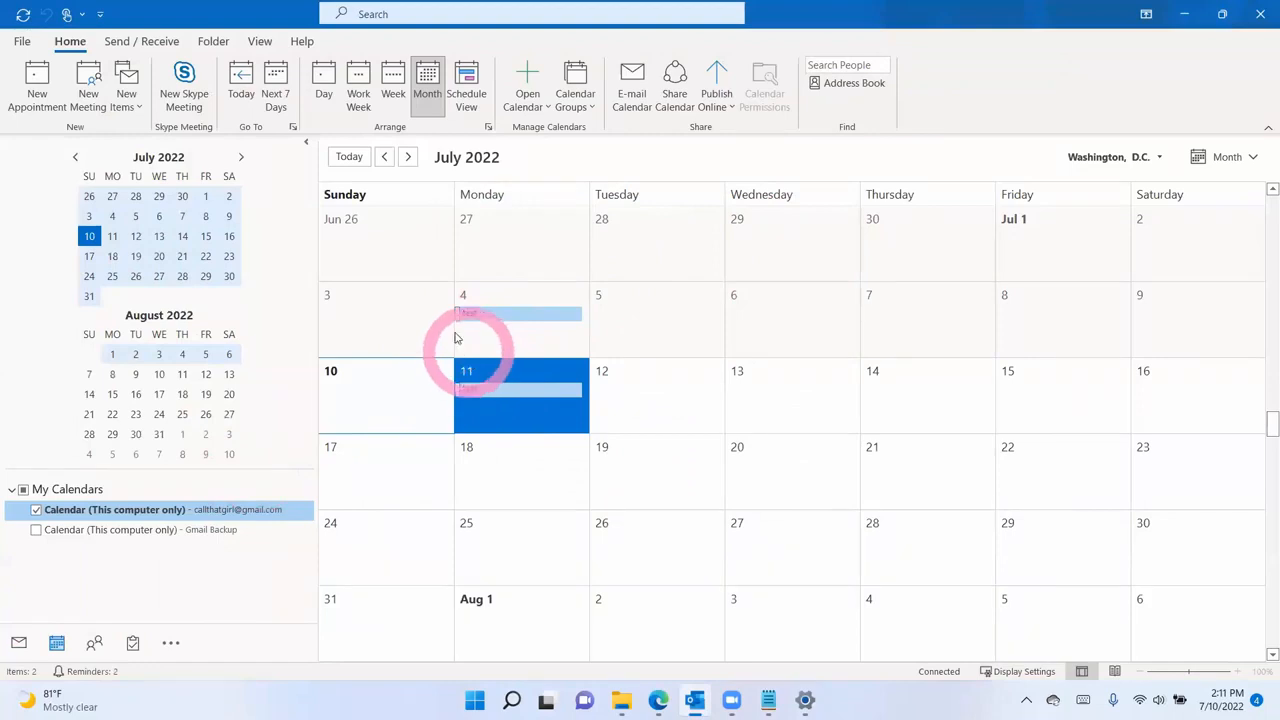
click(260, 41)
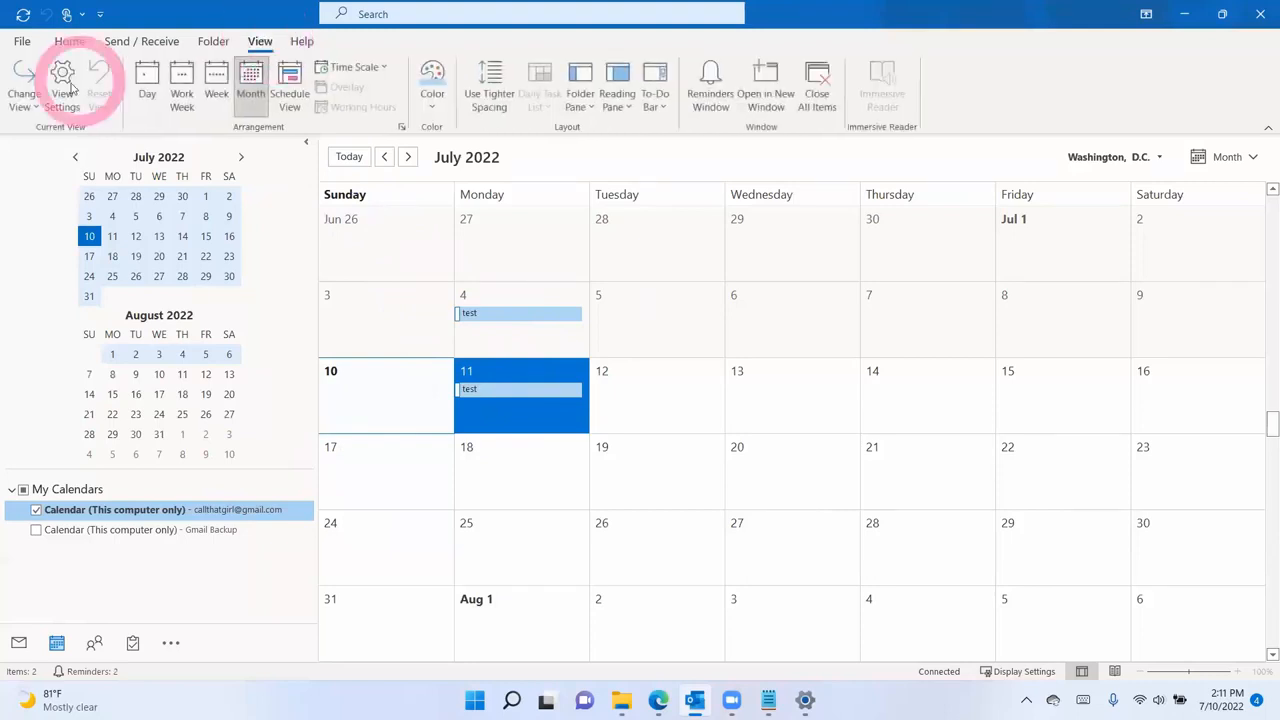
- Switch the calendar to List view and select both test events
click(24, 98)
click(168, 138)
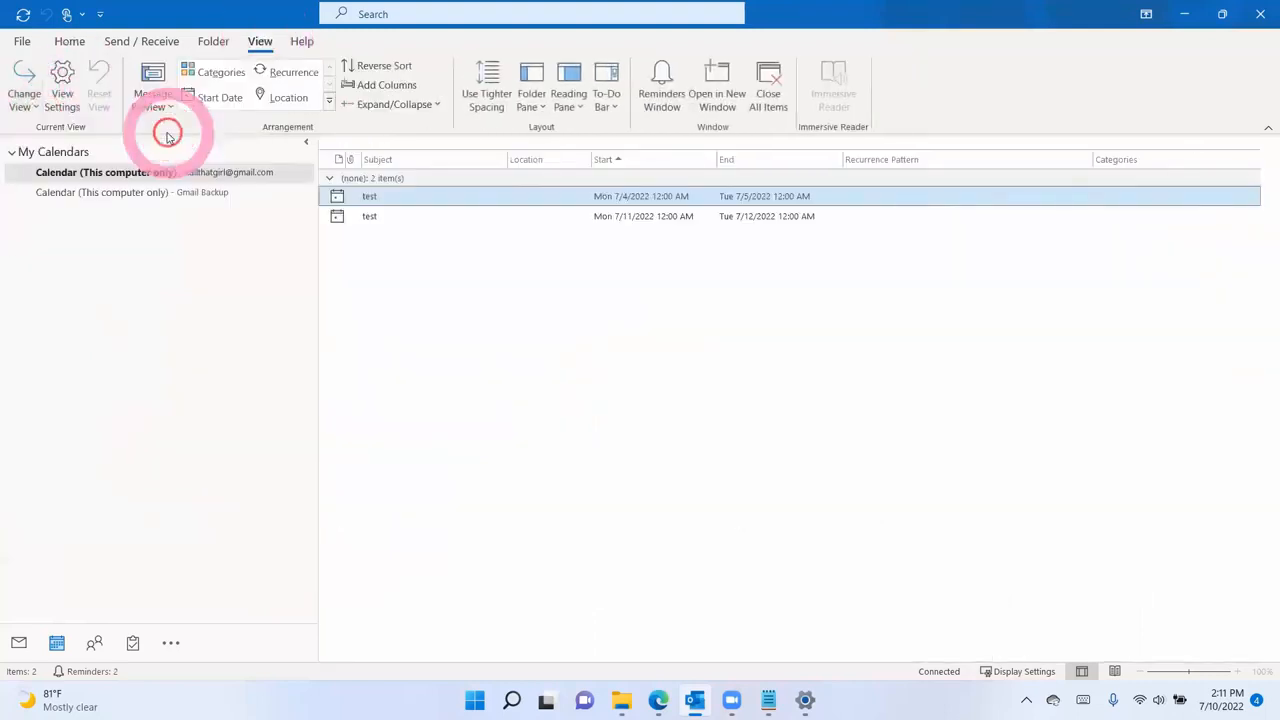
shift+click(378, 217)
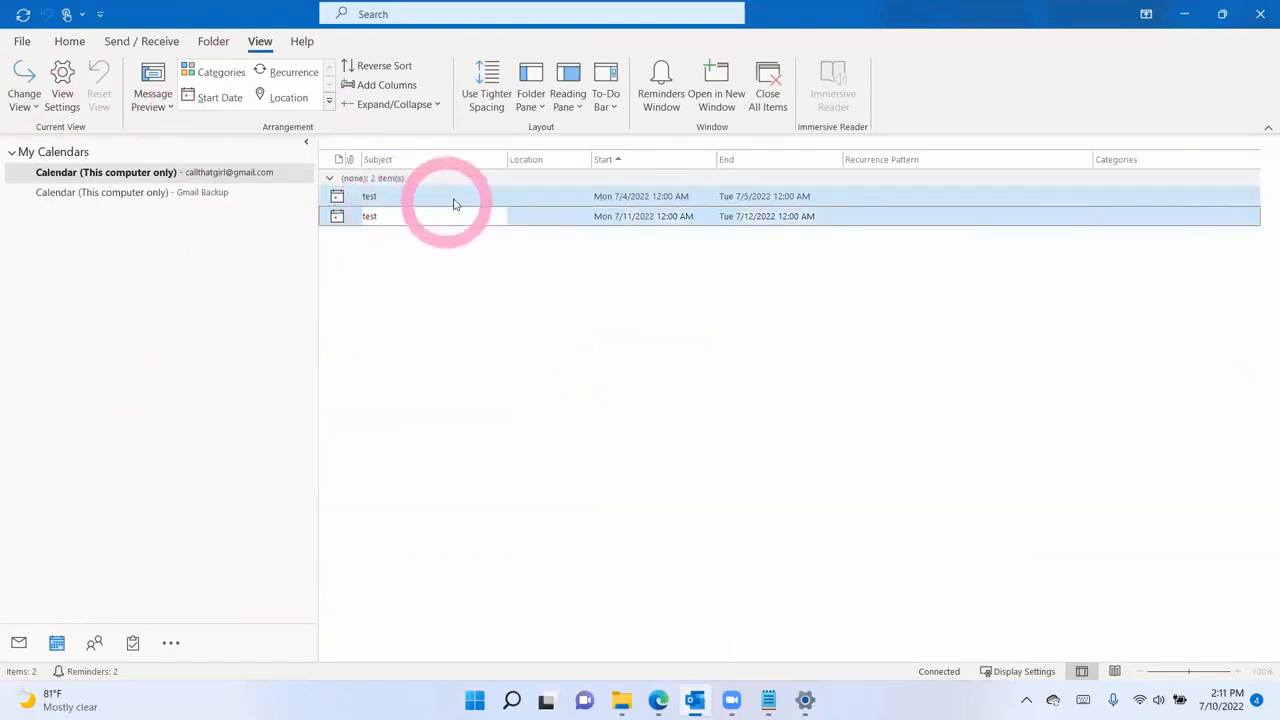
- Start copying the events to another folder, browse Gmail Backup, then cancel
right_click(454, 203)
mouse_move(510, 310)
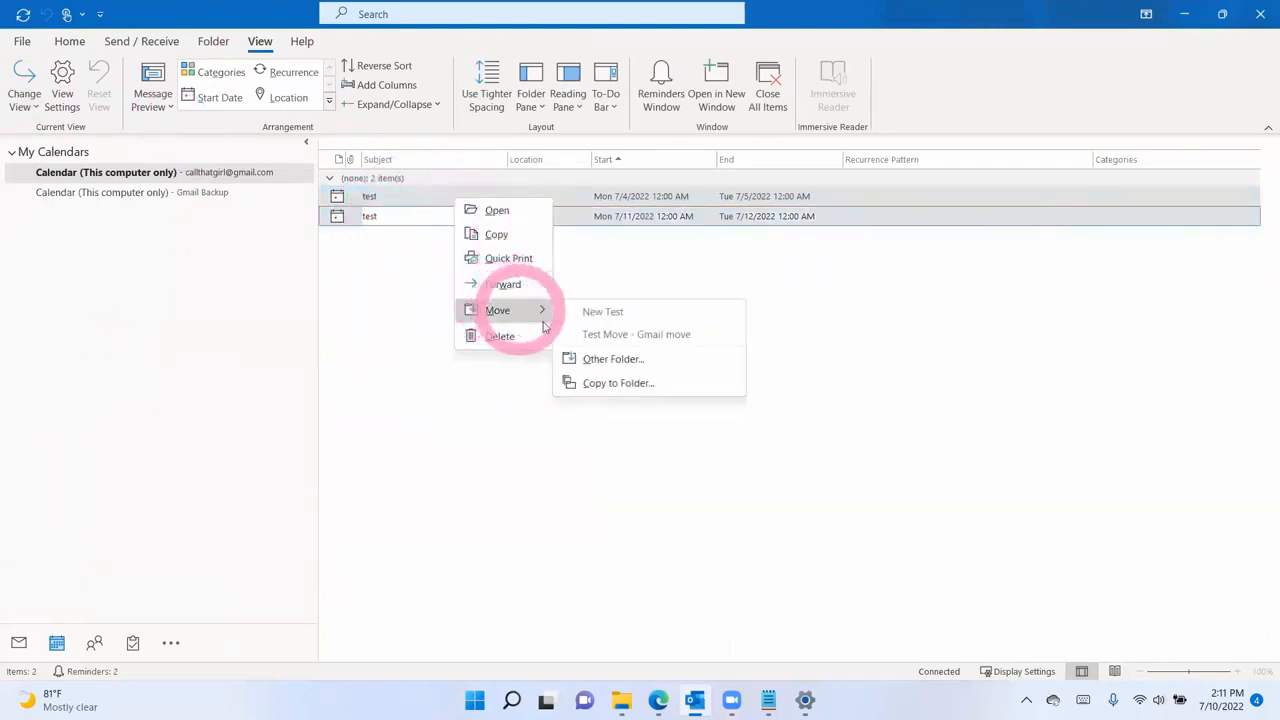
click(617, 386)
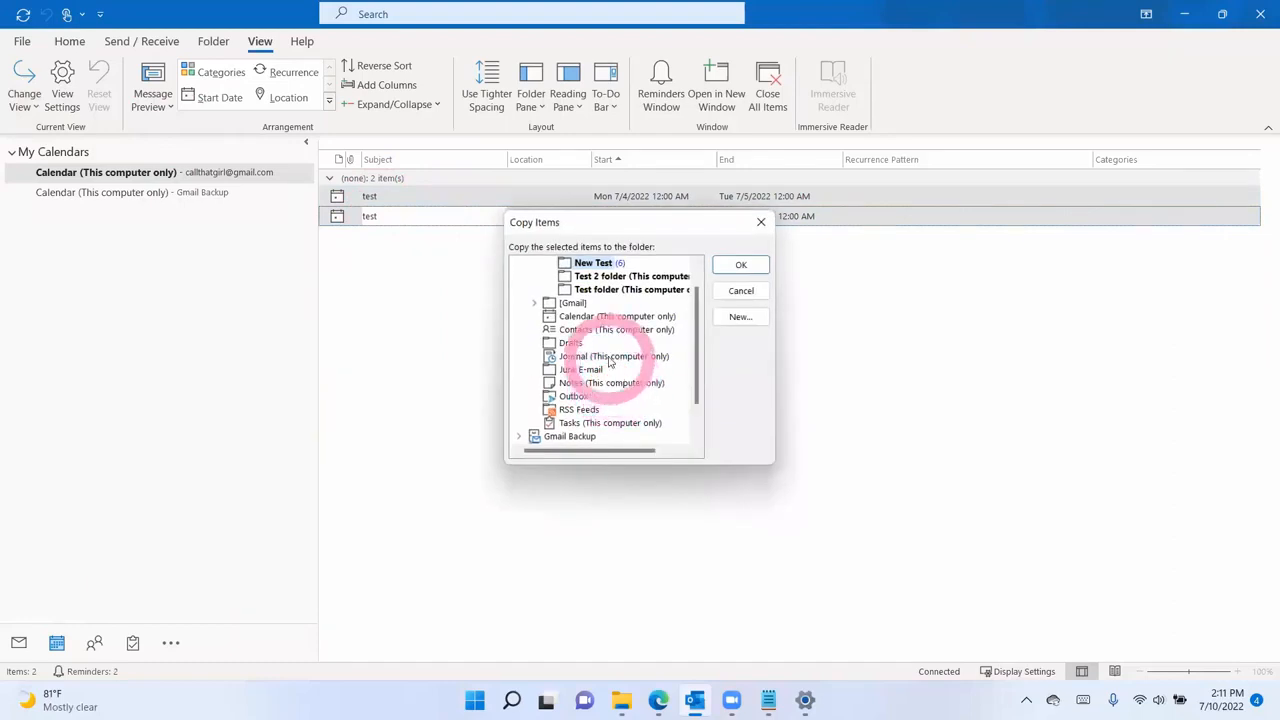
scroll(560, 402, down, 1)
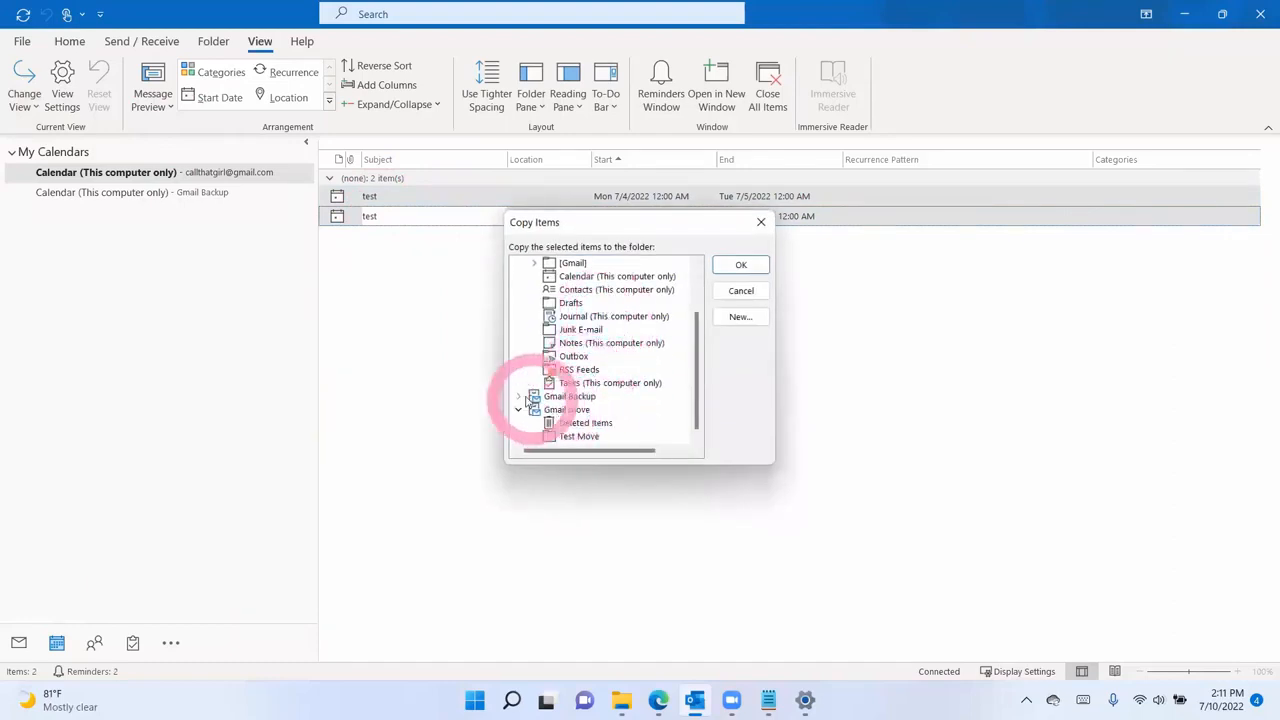
click(518, 400)
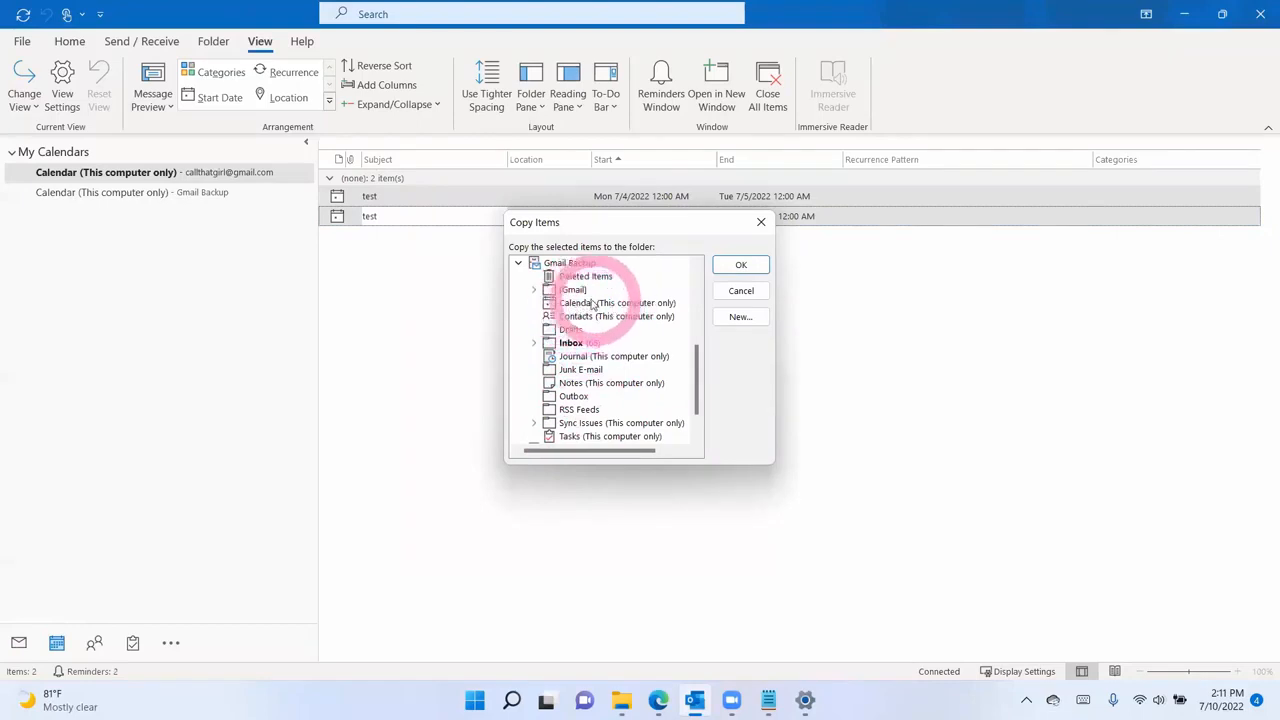
scroll(587, 328, down, 1)
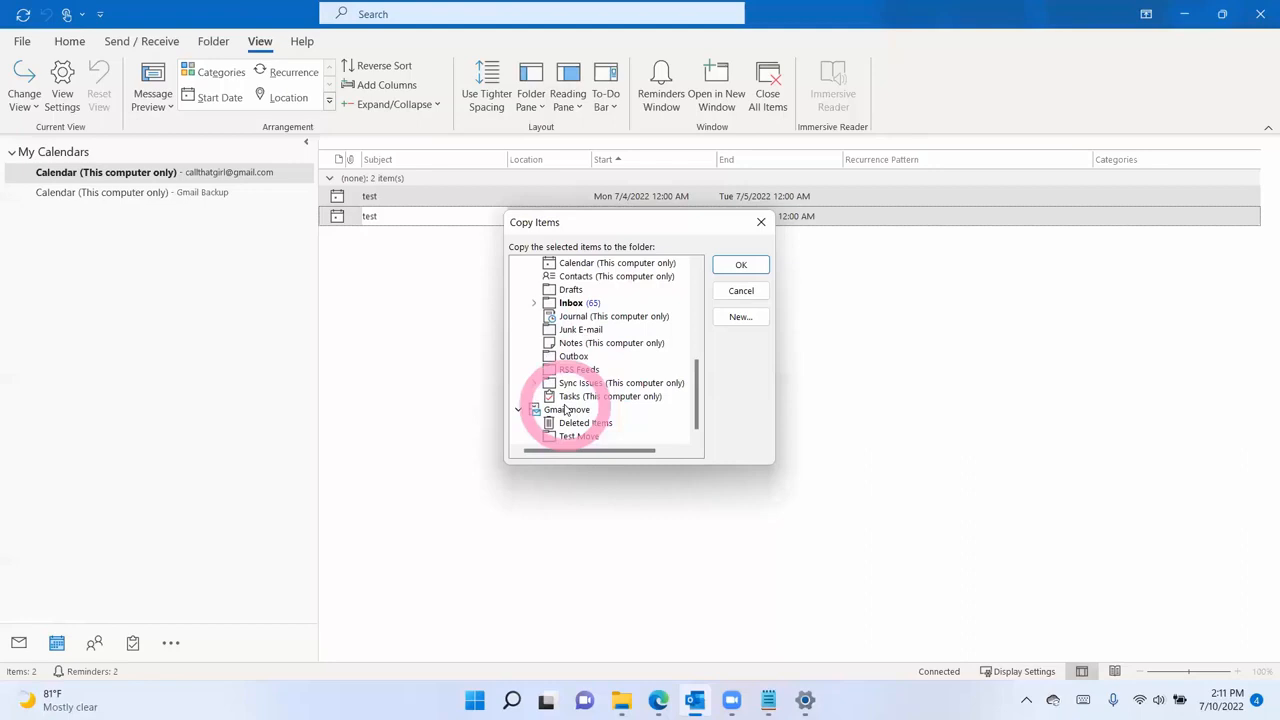
click(738, 291)
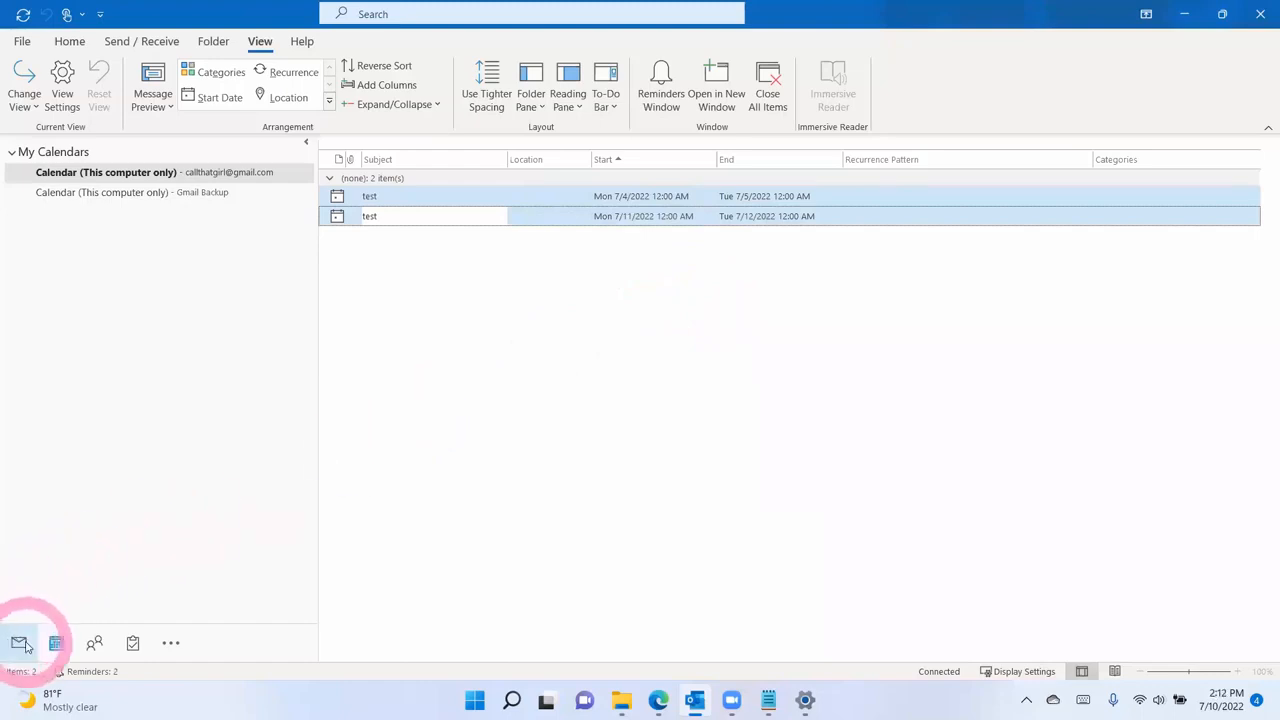
- Show the full Folder List in the side pane and expand Gmail Backup
click(170, 646)
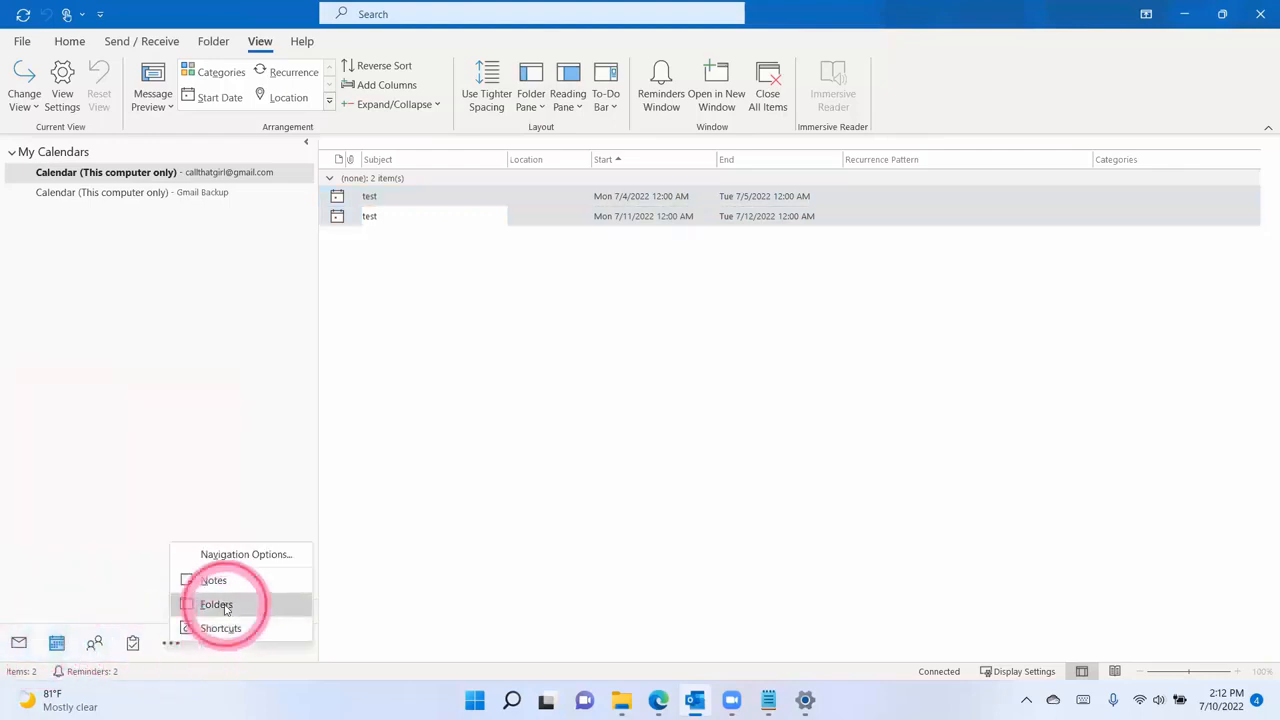
click(216, 605)
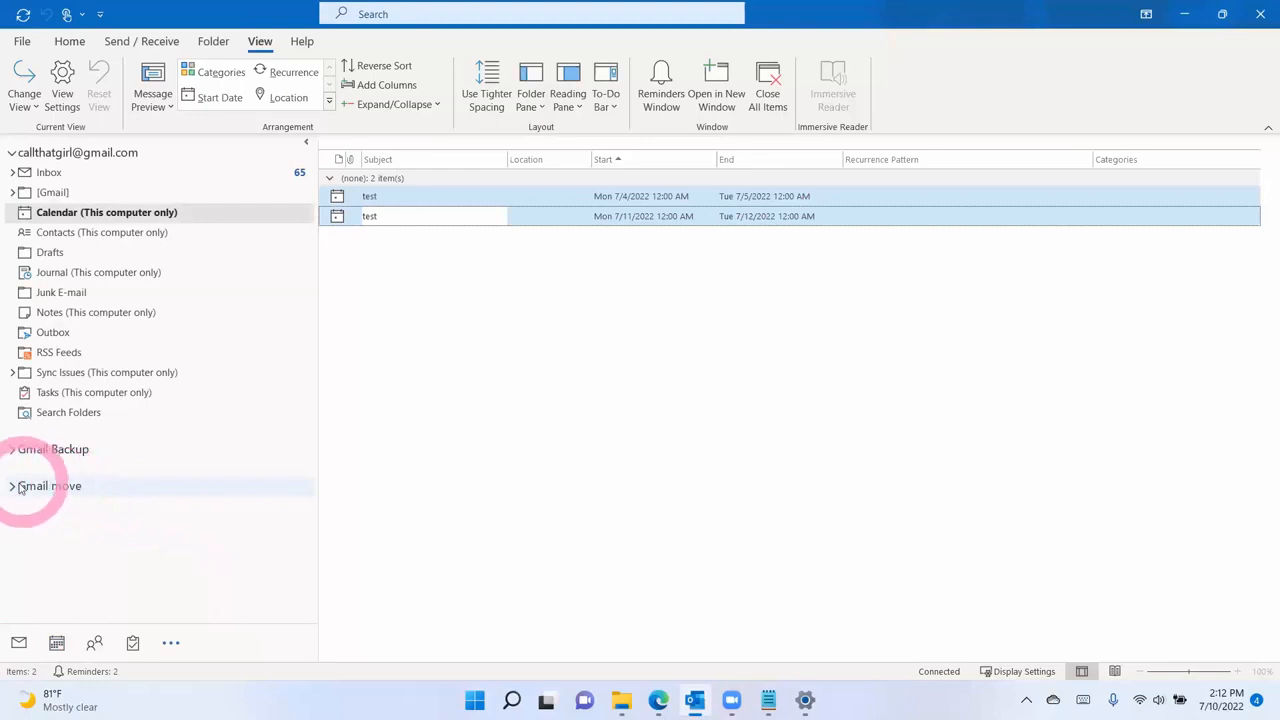
click(12, 449)
scroll(60, 455, down, 2)
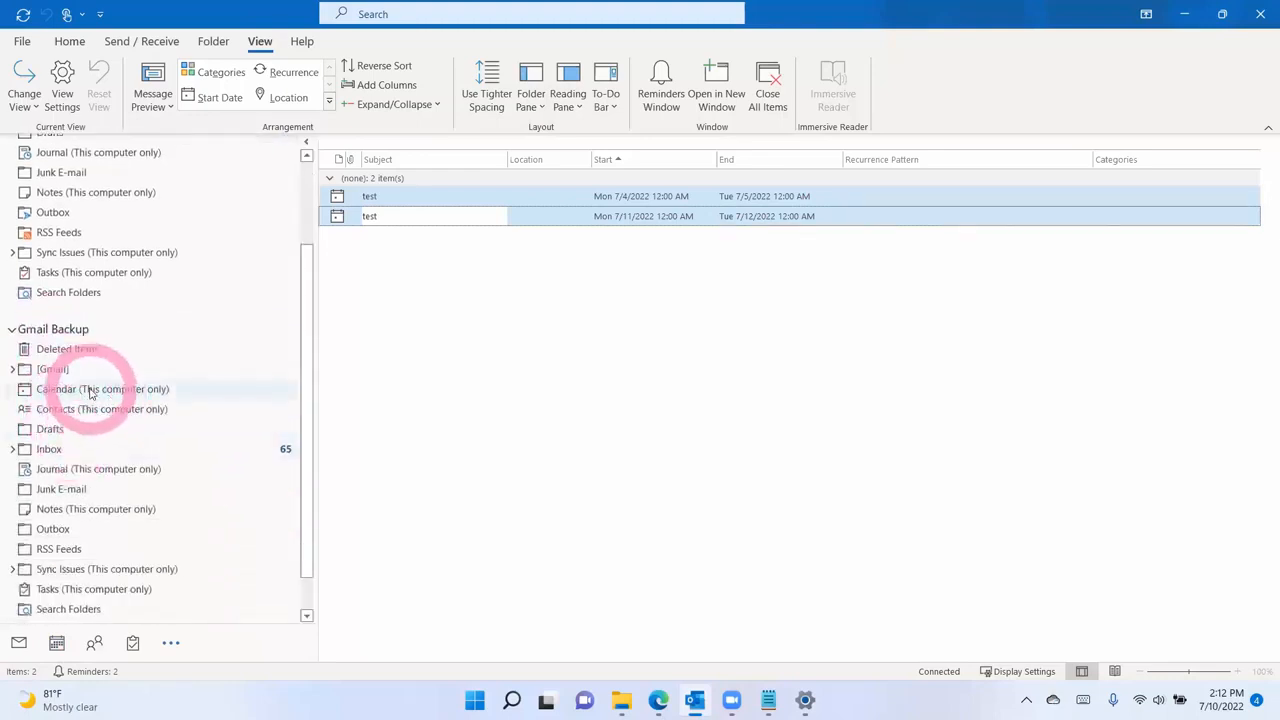
scroll(90, 393, down, 1)
mouse_move(57, 643)
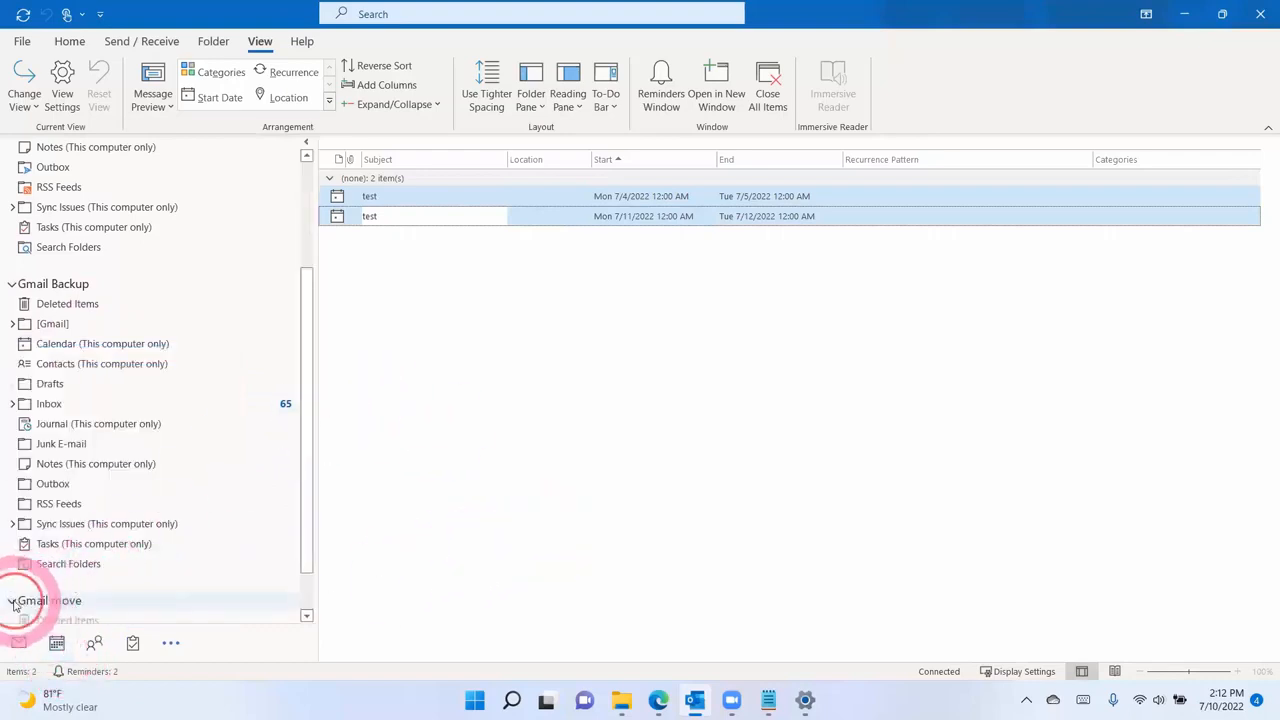
scroll(62, 560, down, 1)
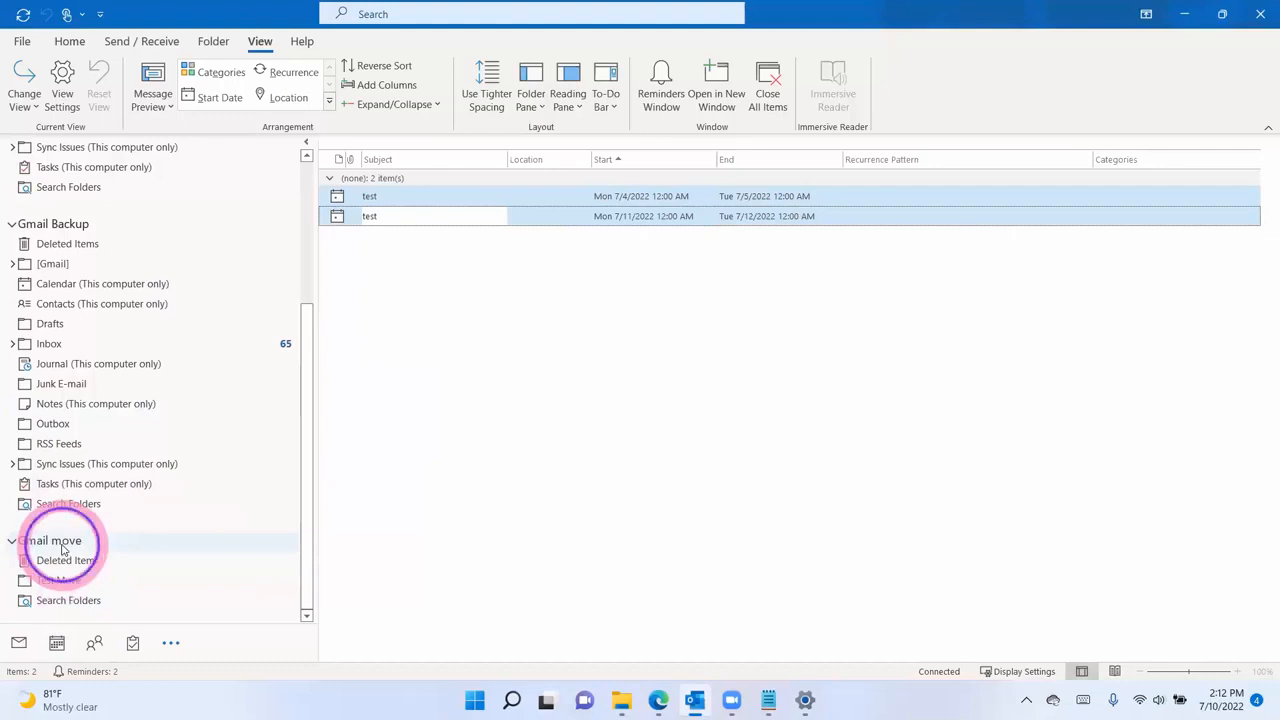
- Create a 'Calendar backup' folder holding Calendar Items inside Gmail move
right_click(62, 541)
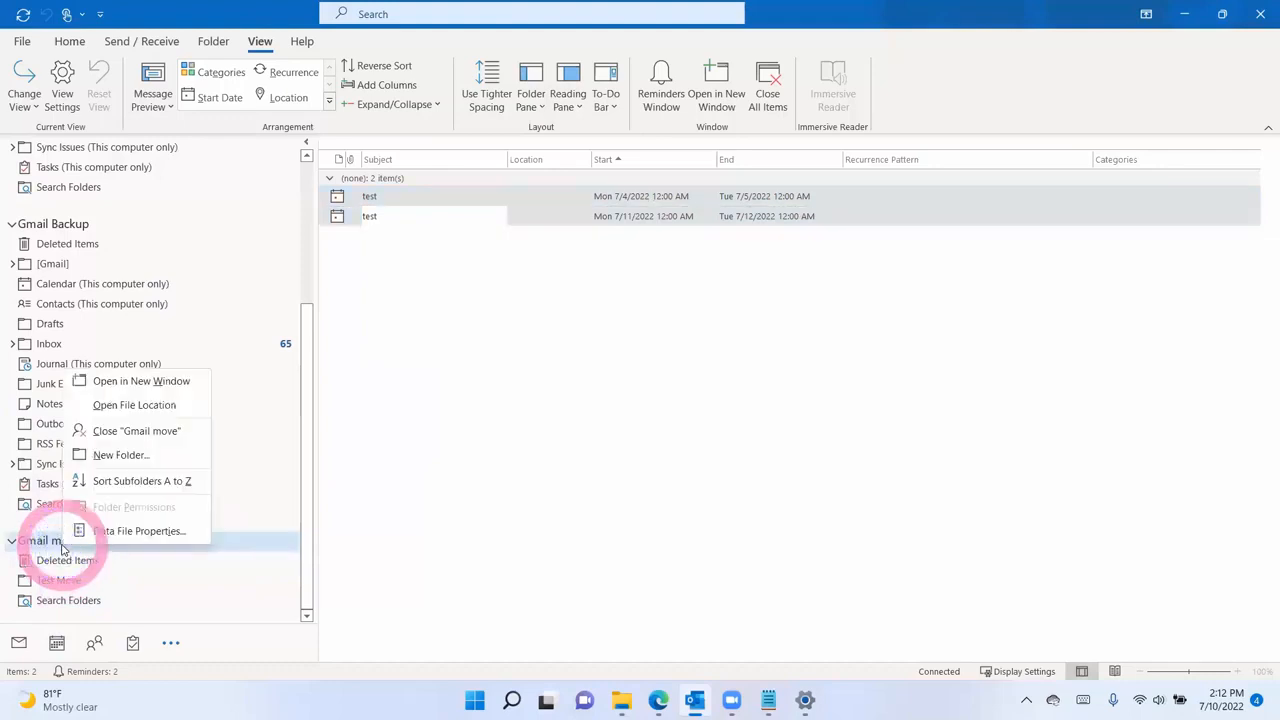
click(152, 457)
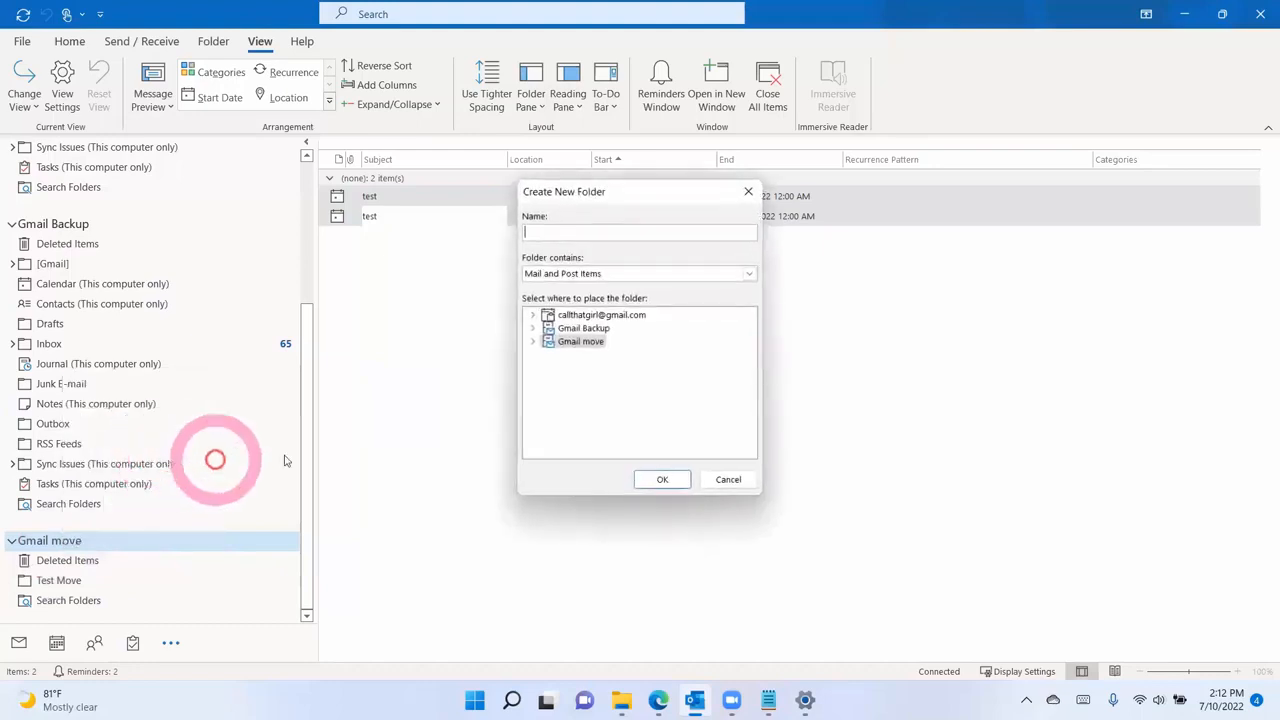
text(Cale ndar)
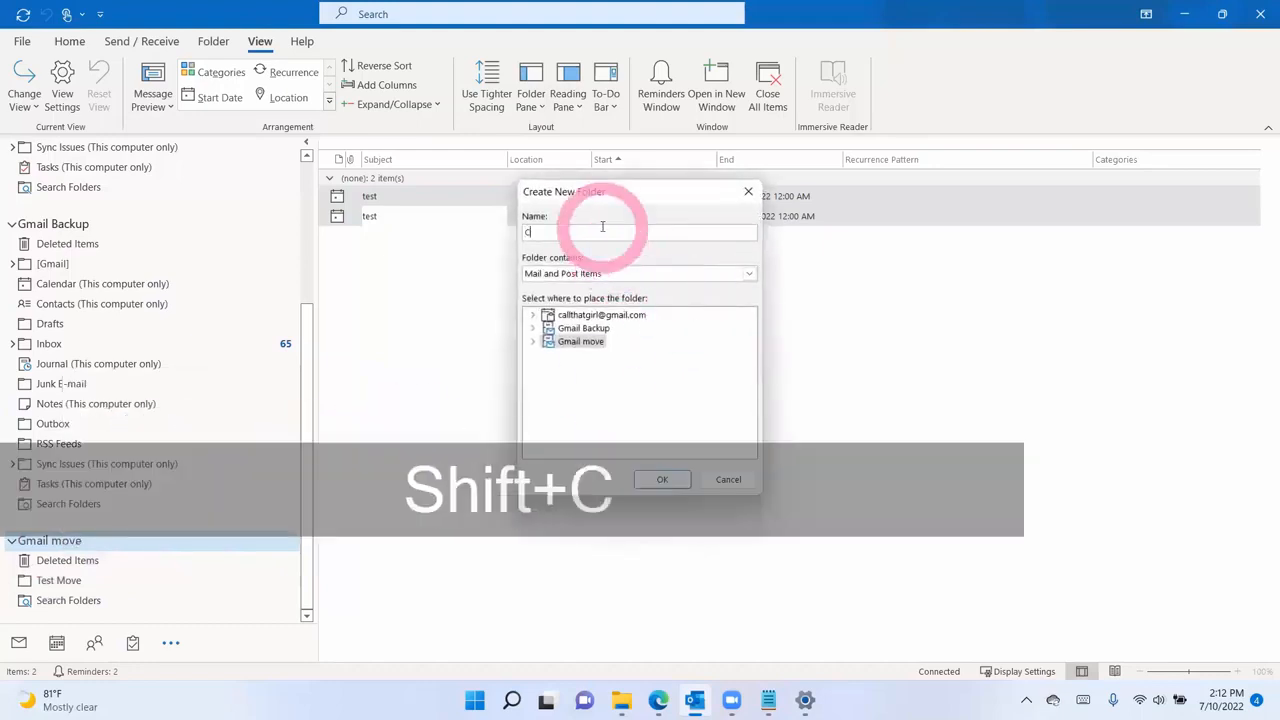
key(BackSpace)
key(BackSpace)
key(BackSpace)
key(BackSpace)
key(BackSpace)
text(ndar backup)
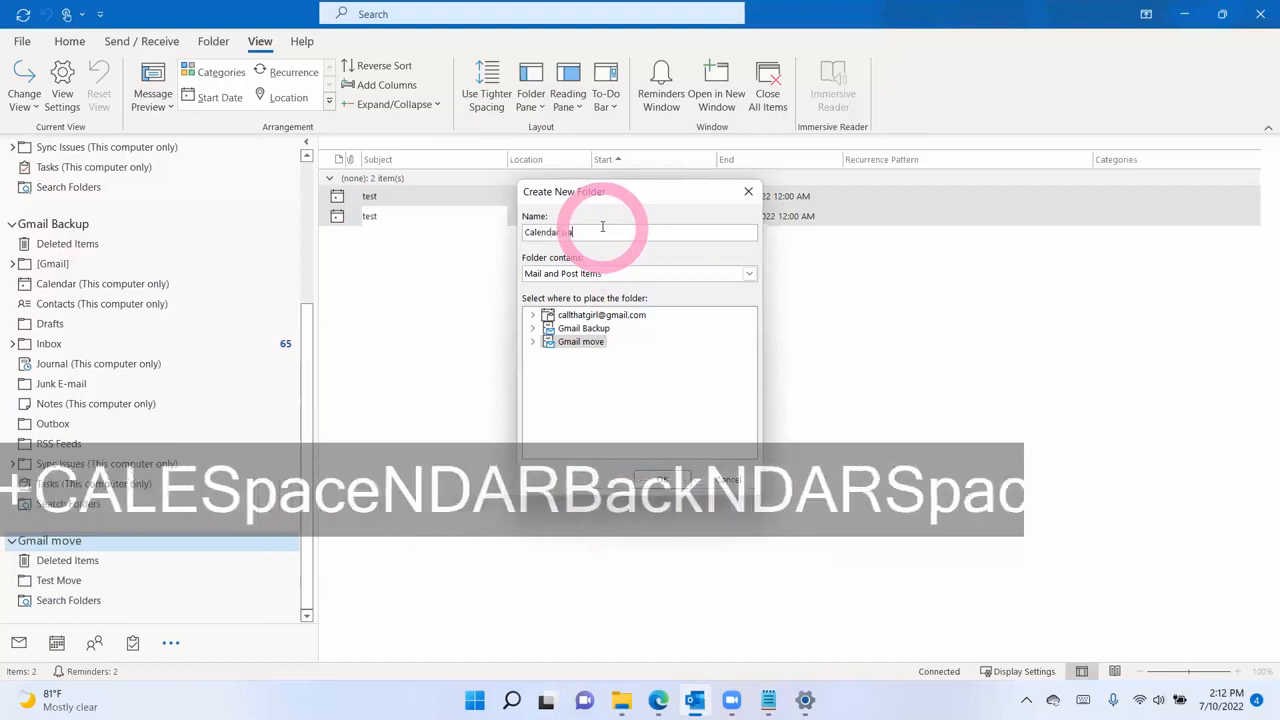
double_click(549, 342)
click(613, 276)
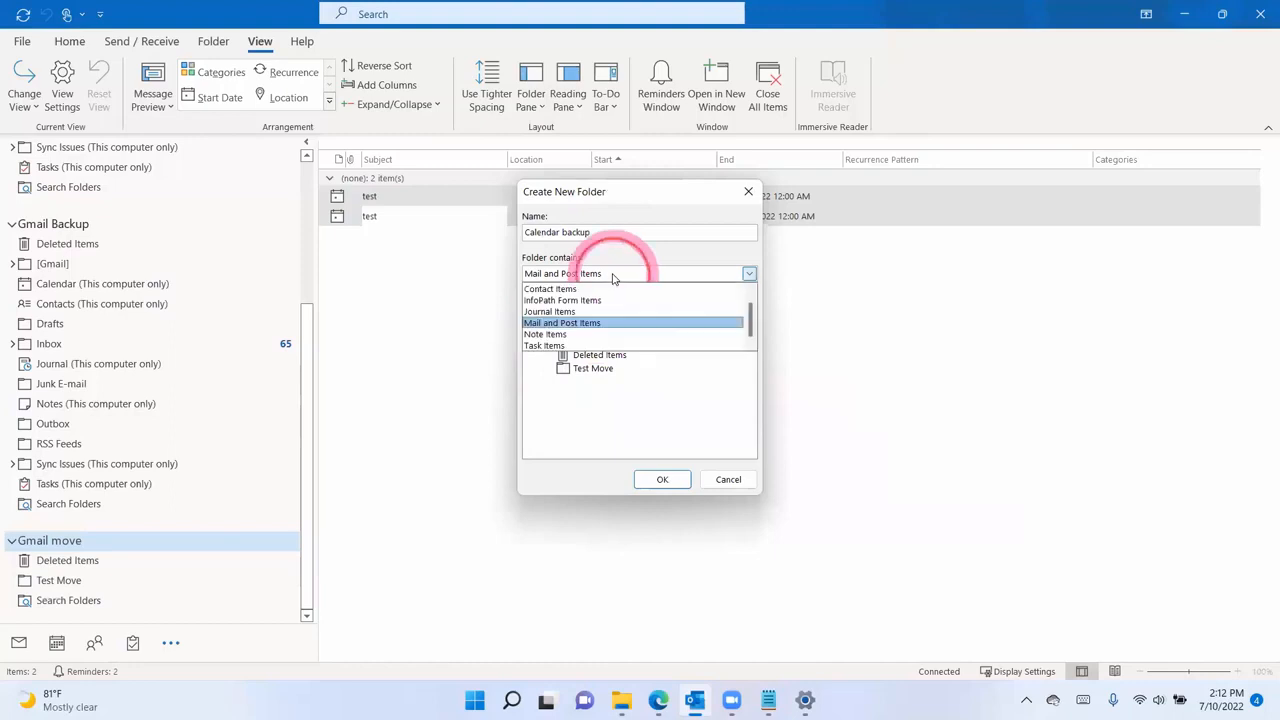
click(587, 289)
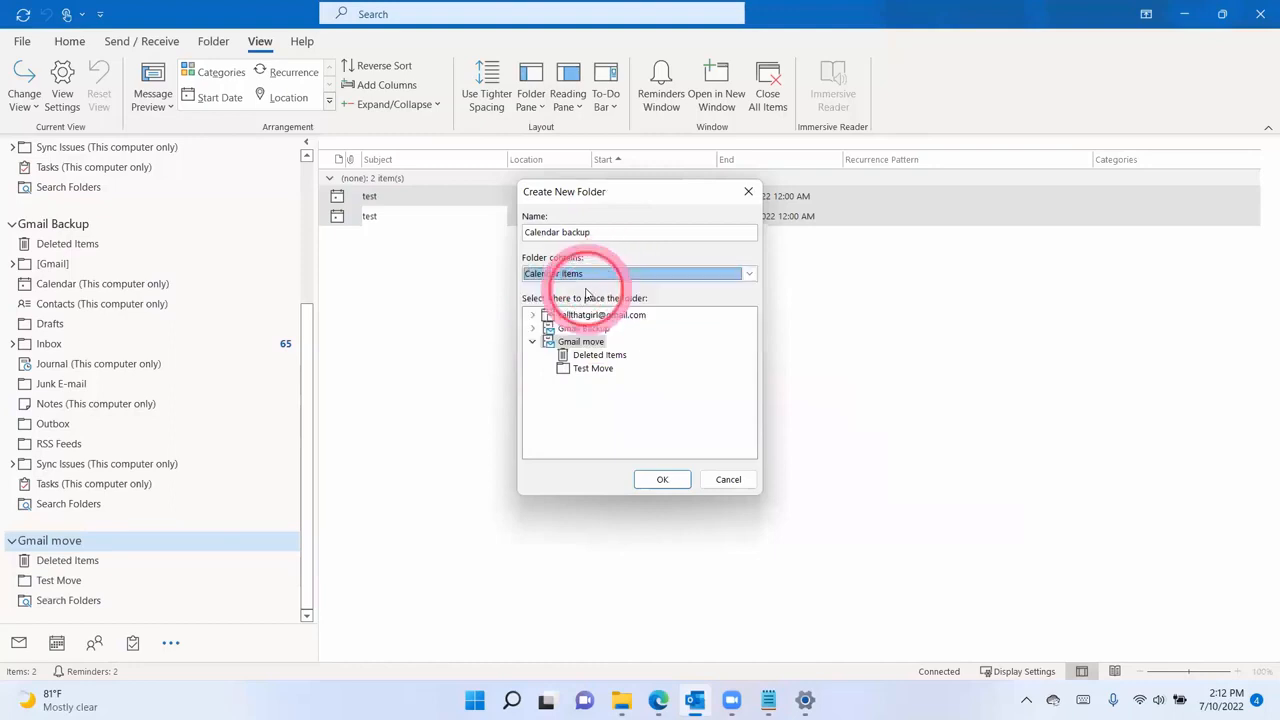
click(662, 479)
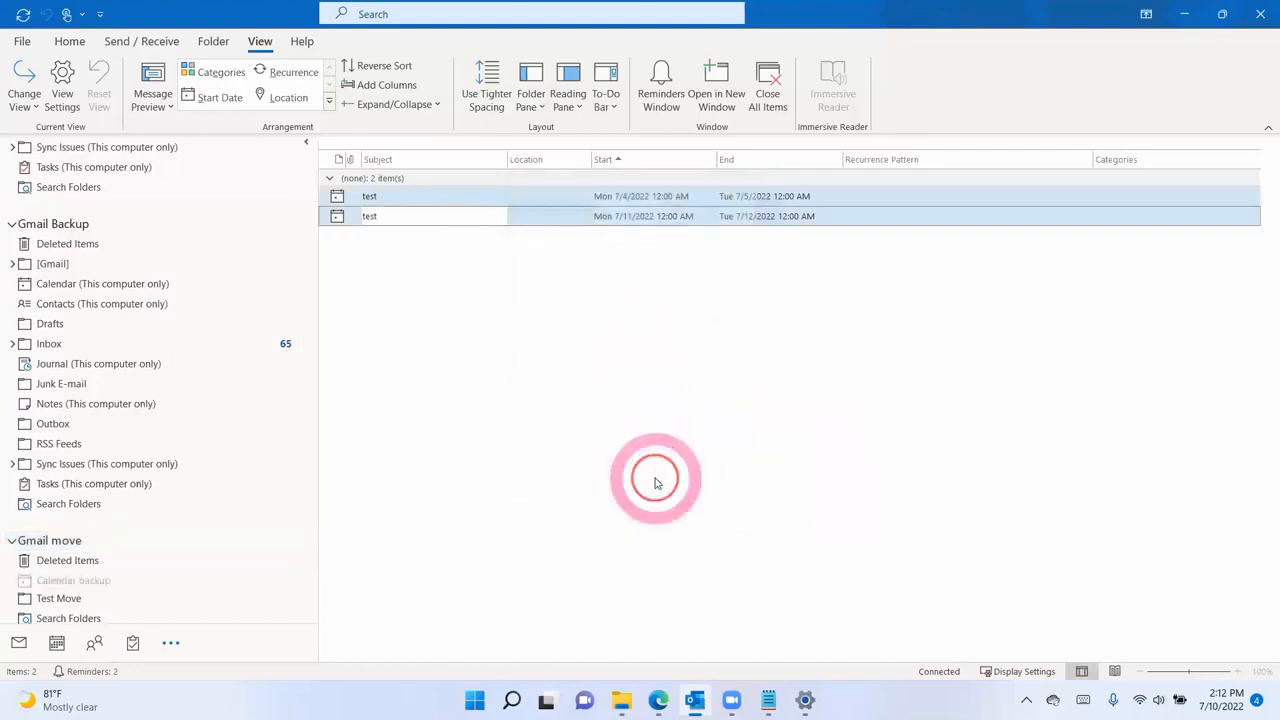
scroll(55, 550, down, 1)
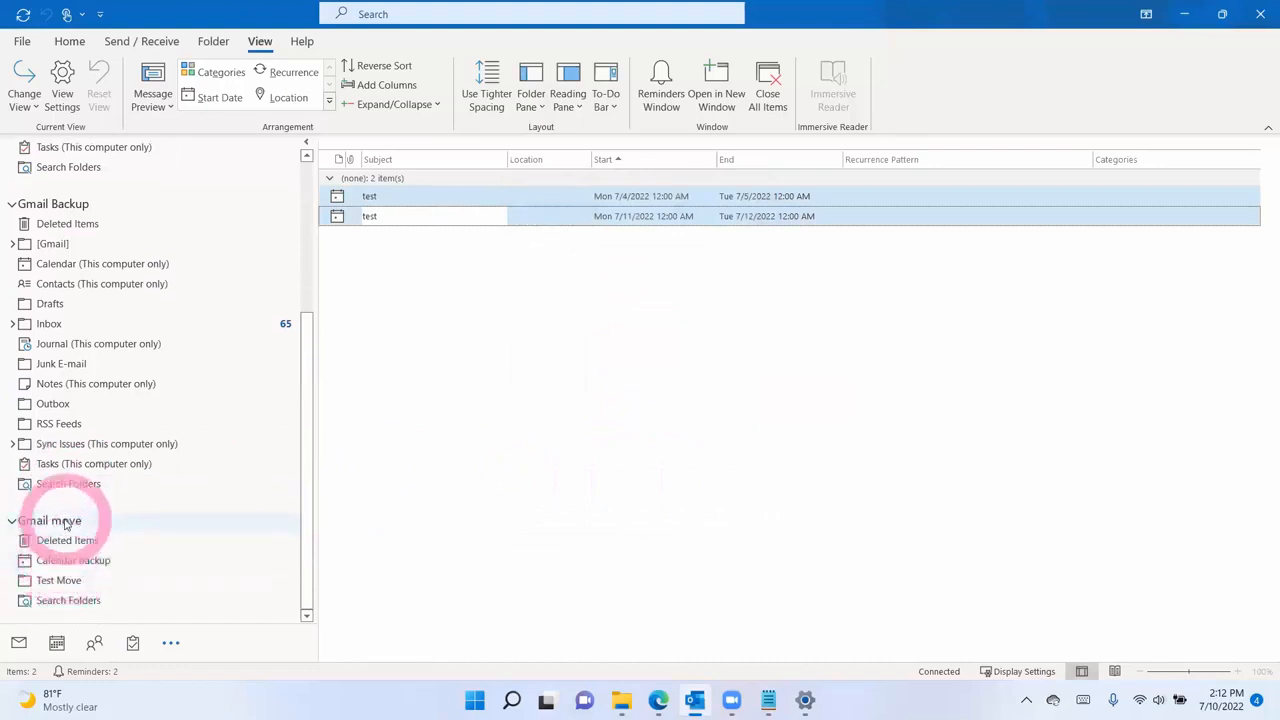
- Create a 'Contacts Backup' folder for Contact Items in Gmail move, then return to the calendar list
right_click(65, 521)
click(145, 429)
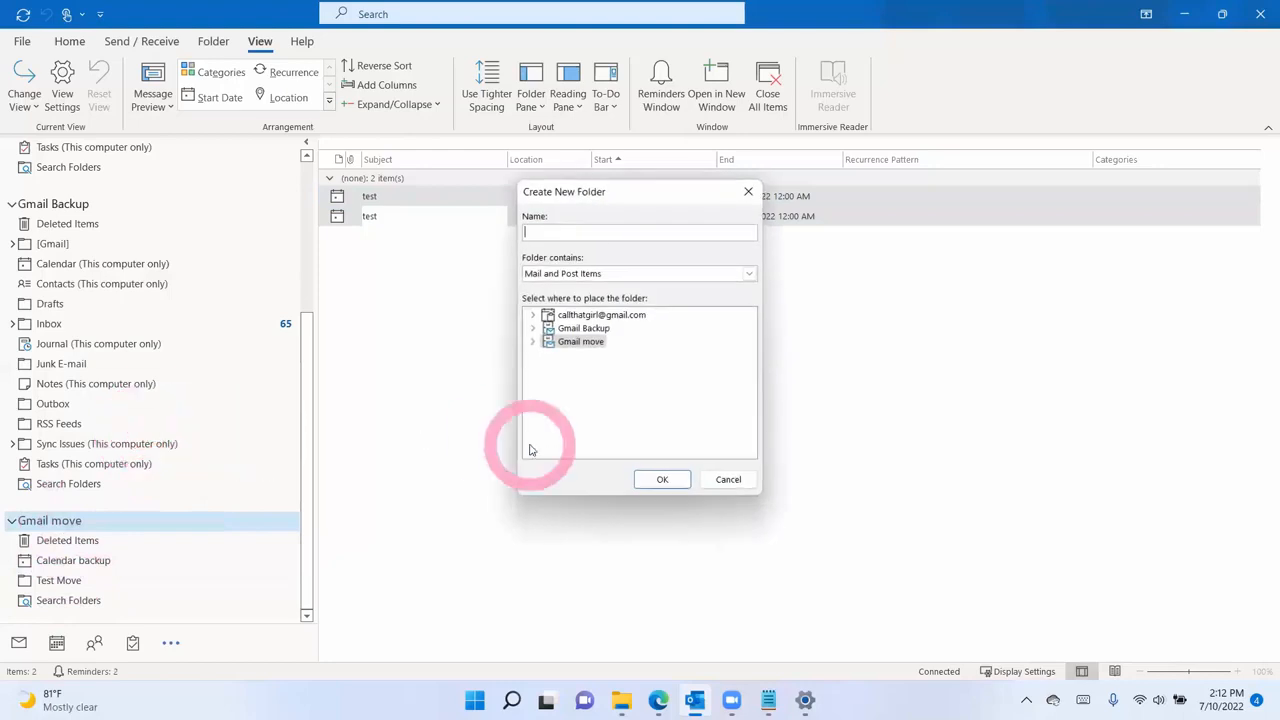
text(Contac)
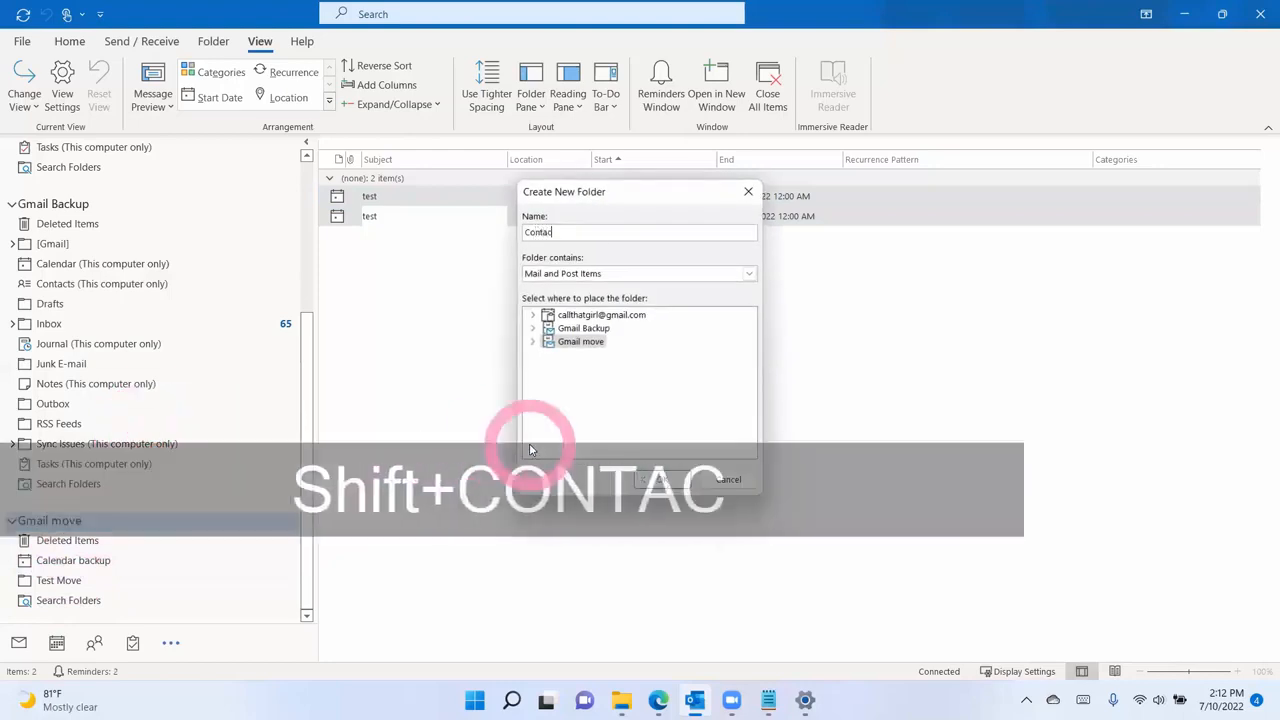
text(ts Backup)
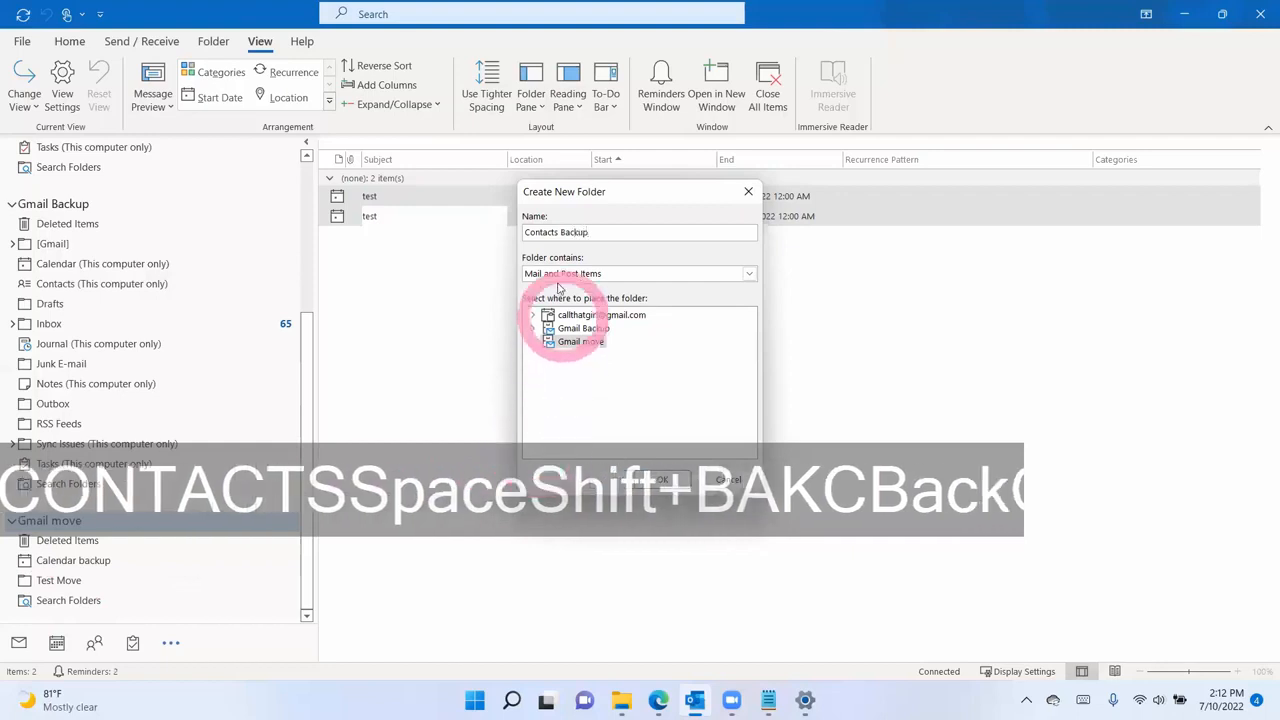
click(560, 273)
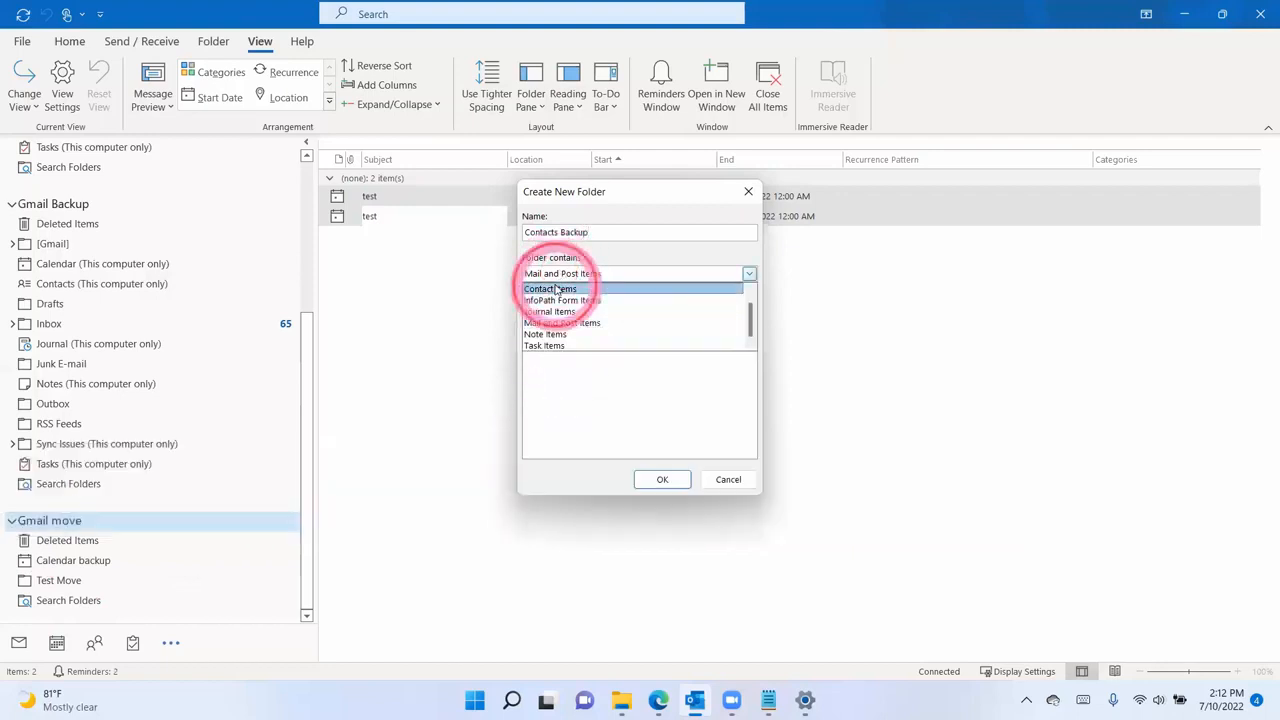
click(556, 289)
click(662, 479)
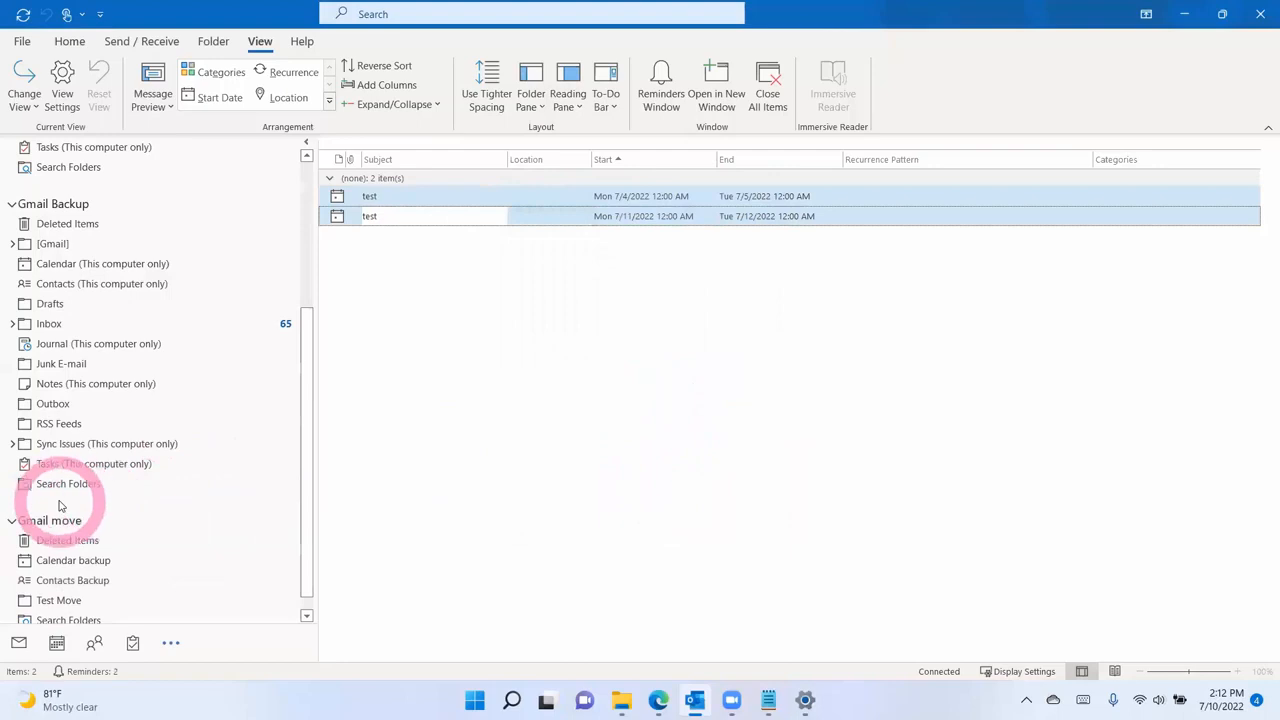
scroll(60, 506, down, 1)
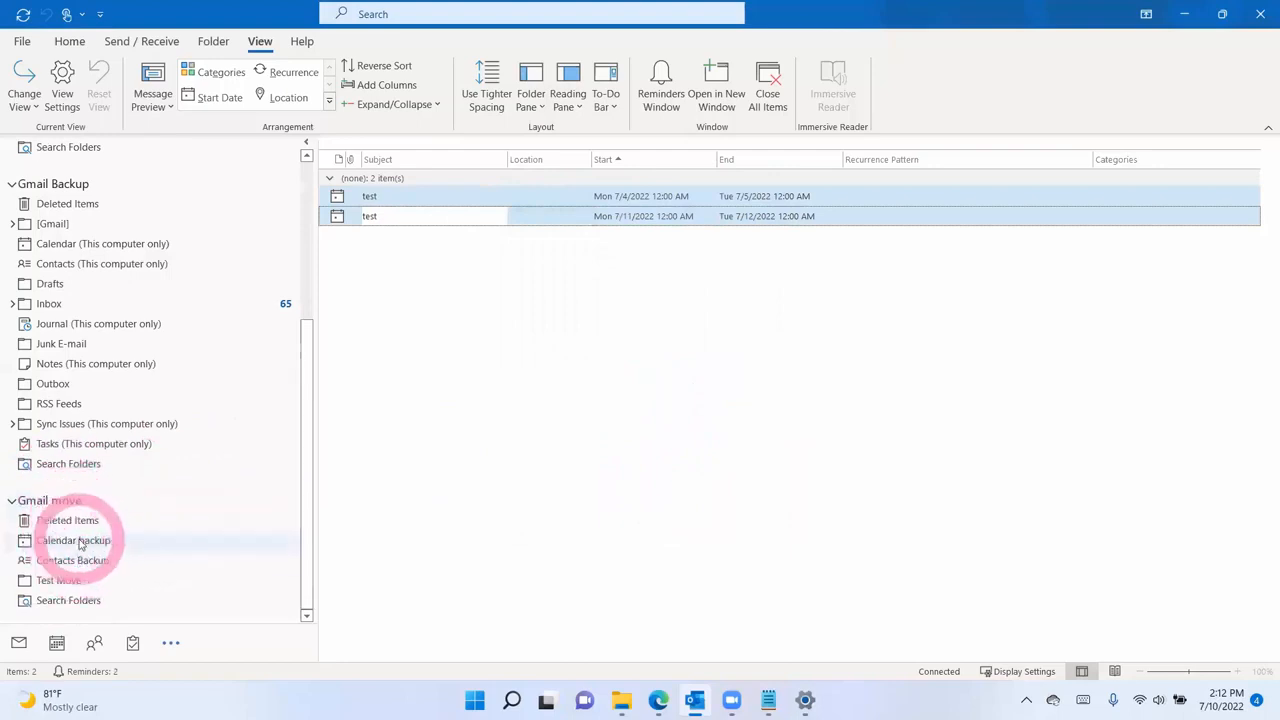
click(57, 643)
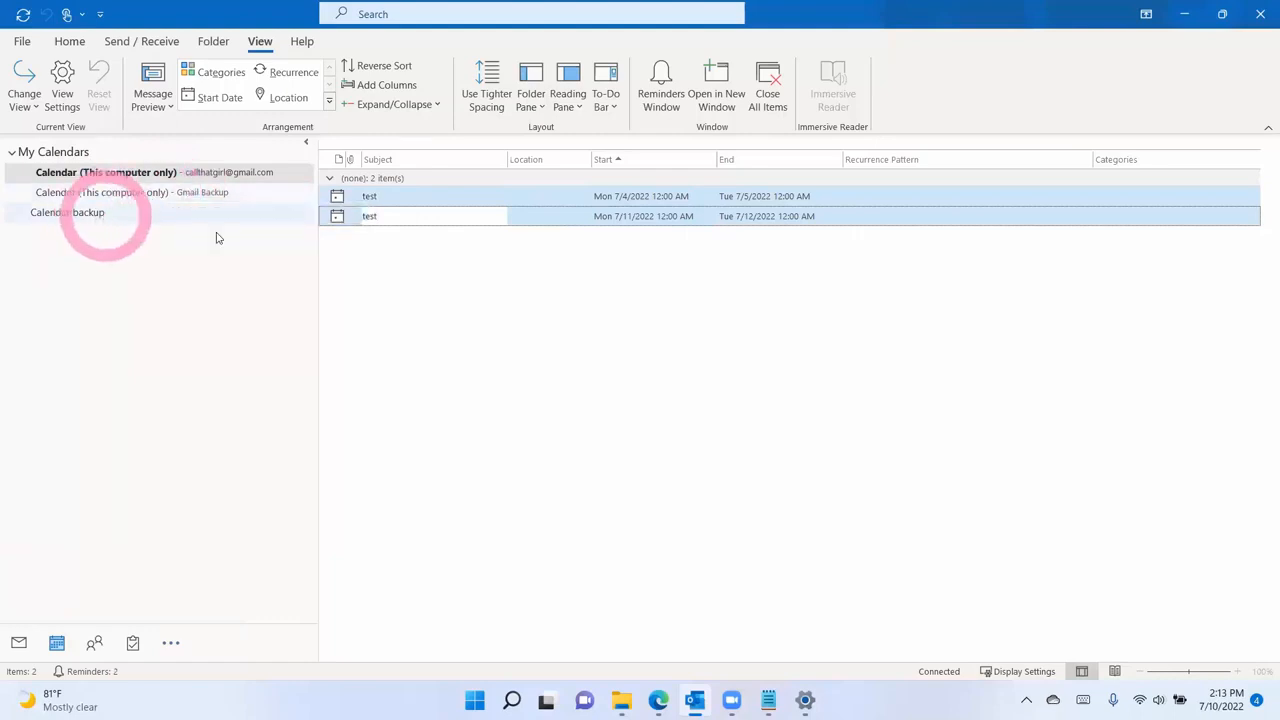
click(432, 223)
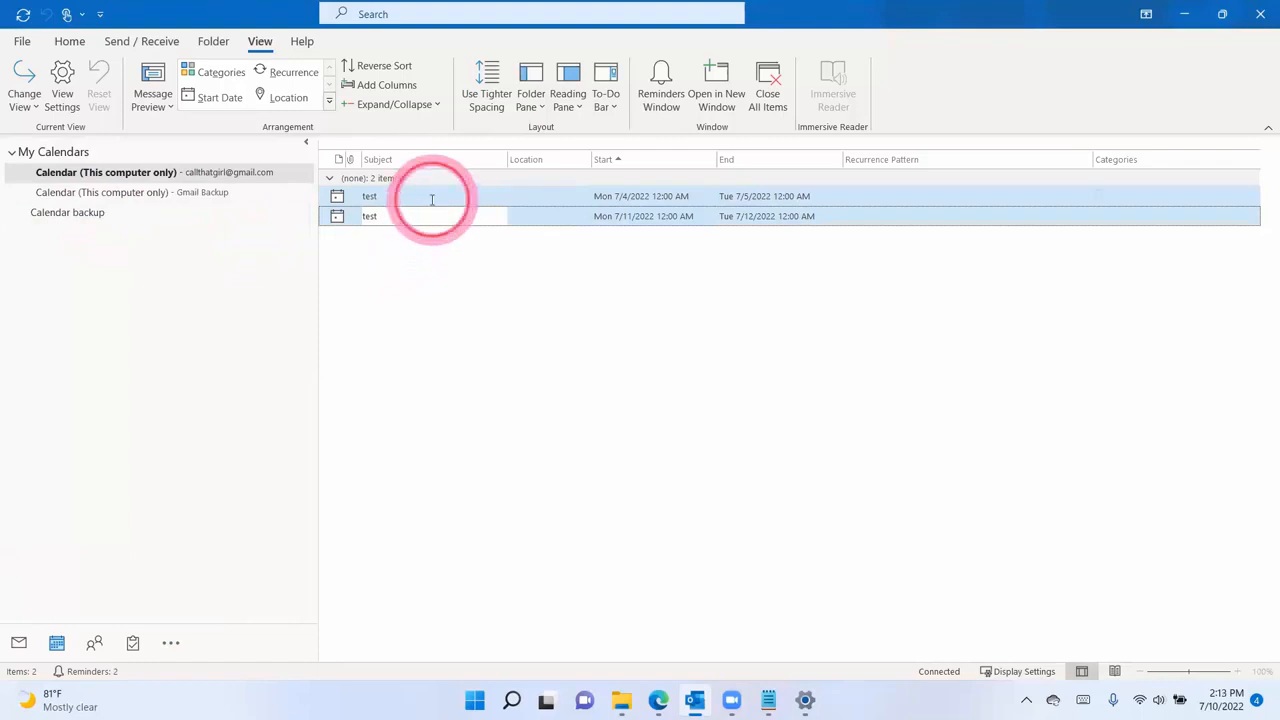
- Copy the July 4 and July 11 test events to Gmail move's Calendar backup folder
shift+click(422, 216)
right_click(421, 214)
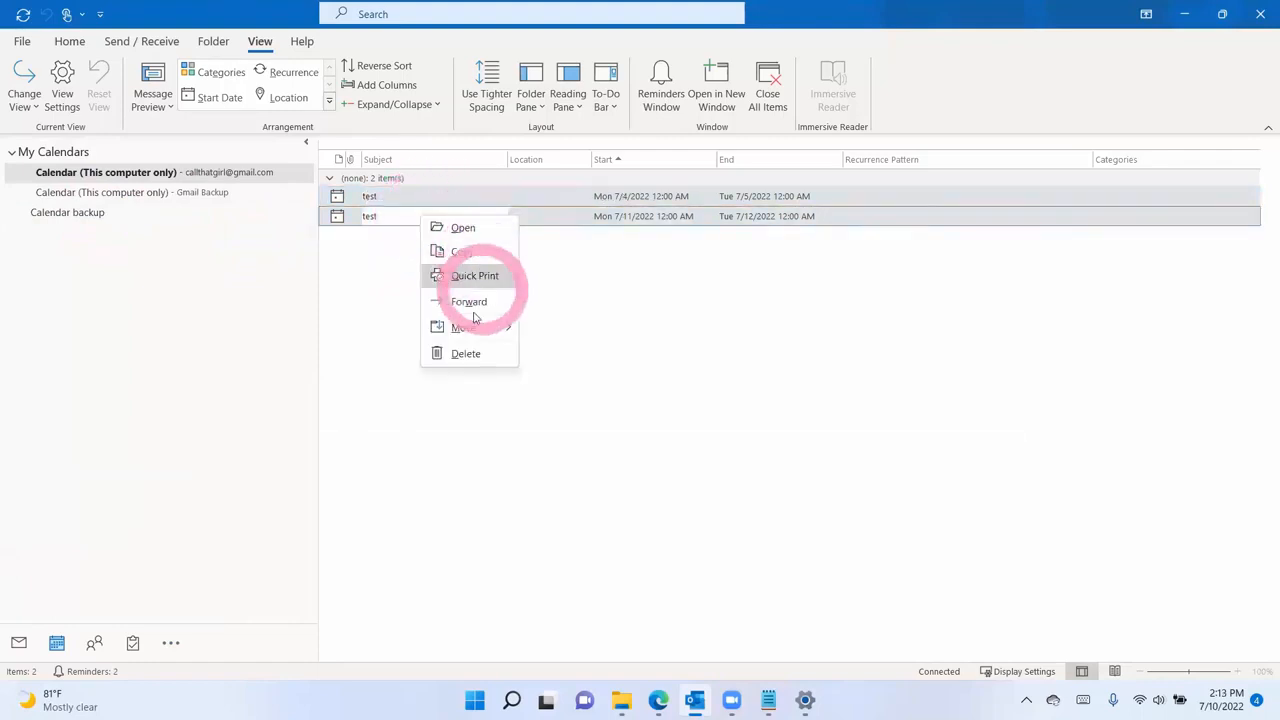
mouse_move(470, 327)
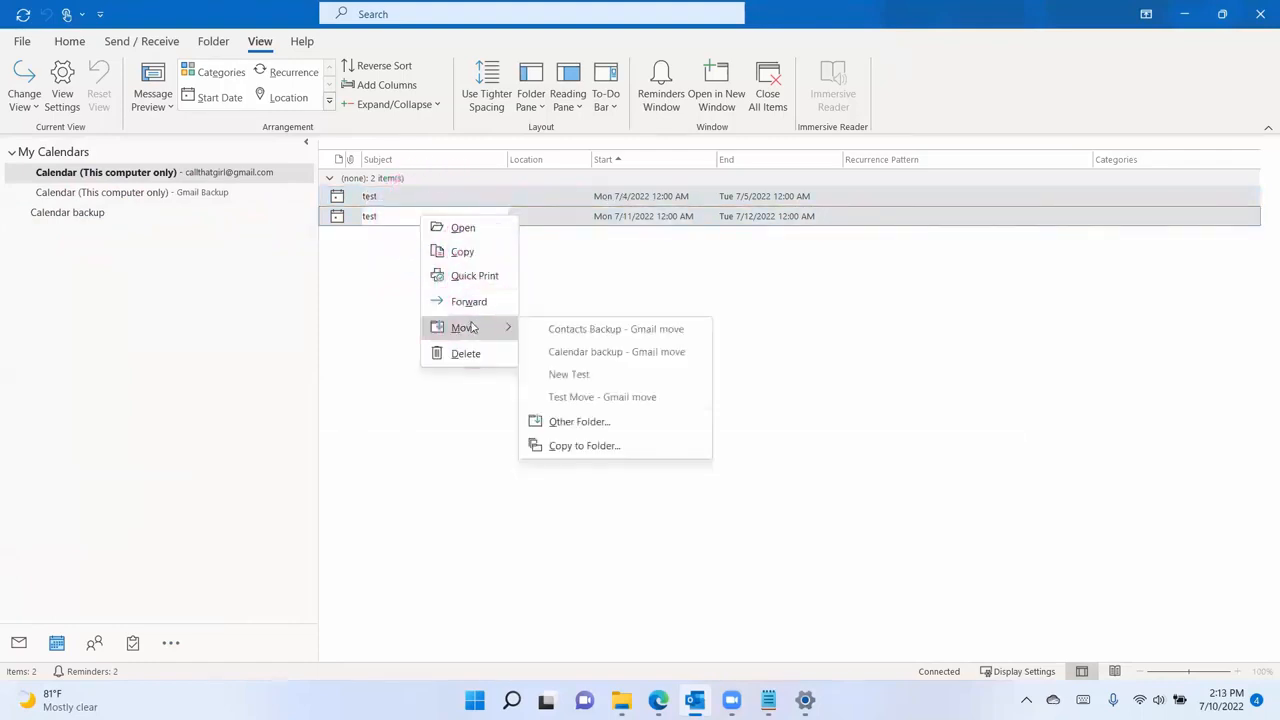
click(586, 446)
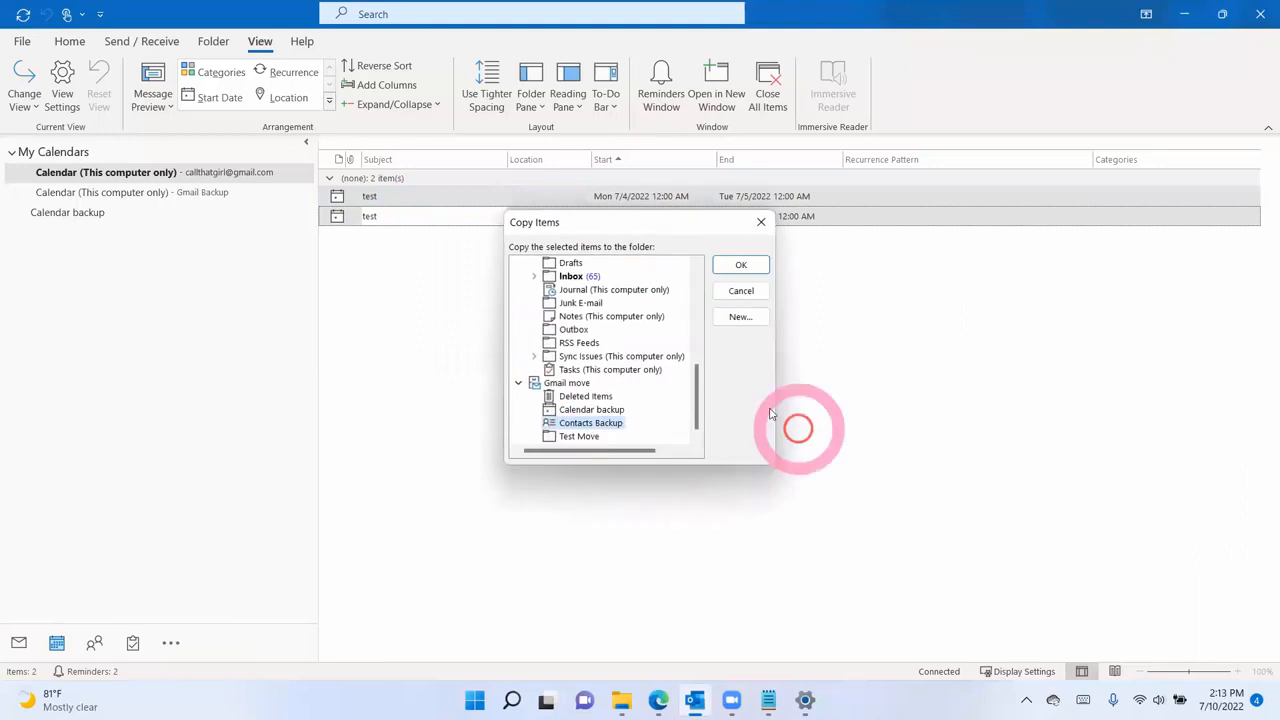
click(592, 409)
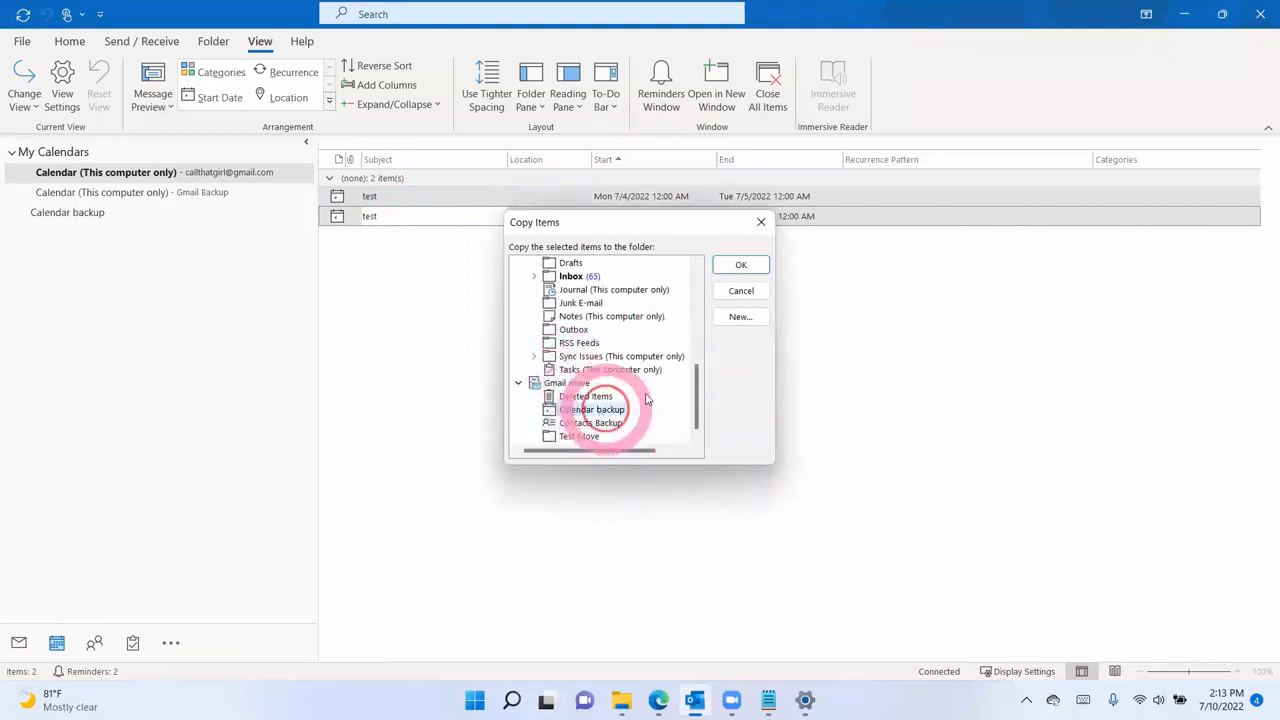
click(740, 265)
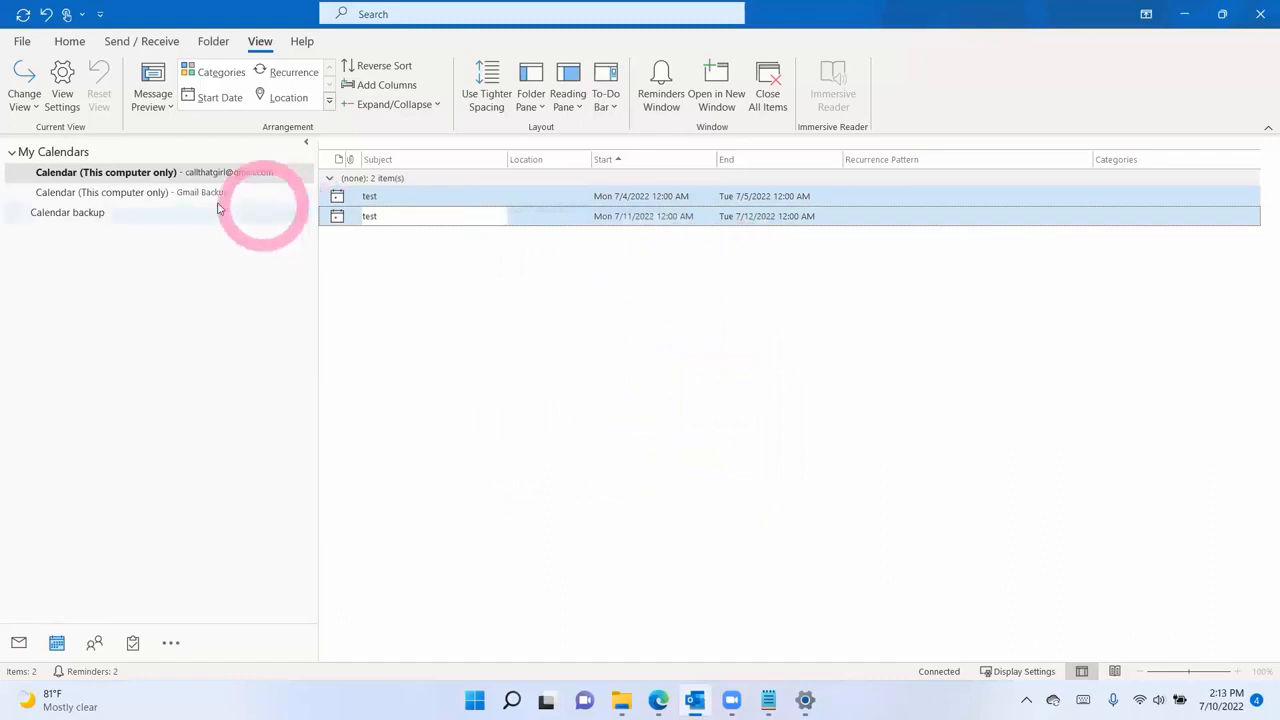
- In People, start a new contact and enter the contact's full name, fixing the misspelled surname
click(94, 643)
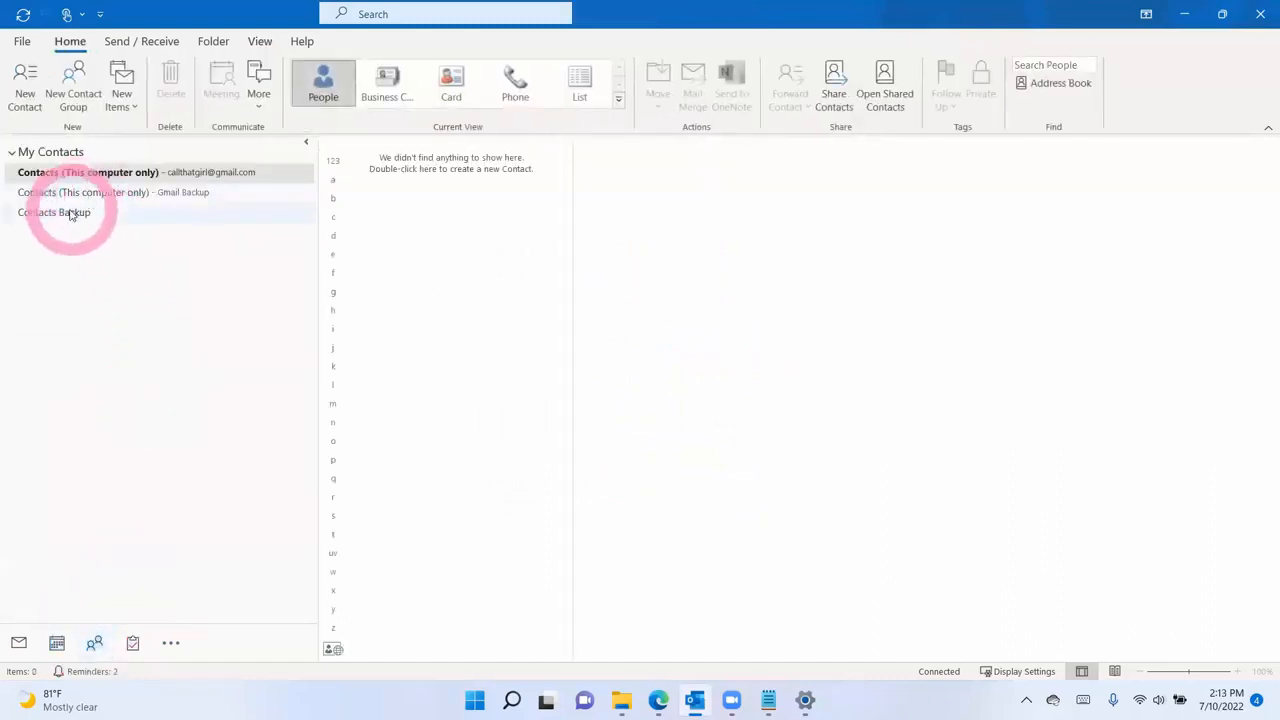
click(25, 85)
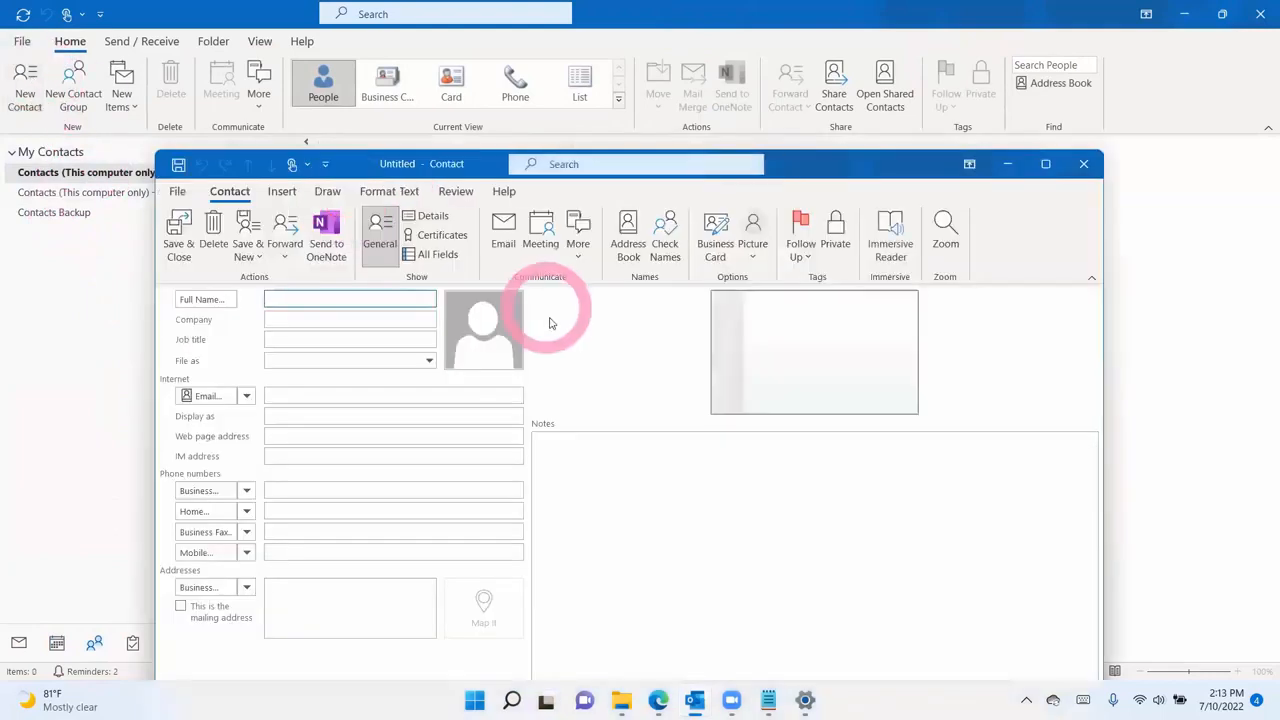
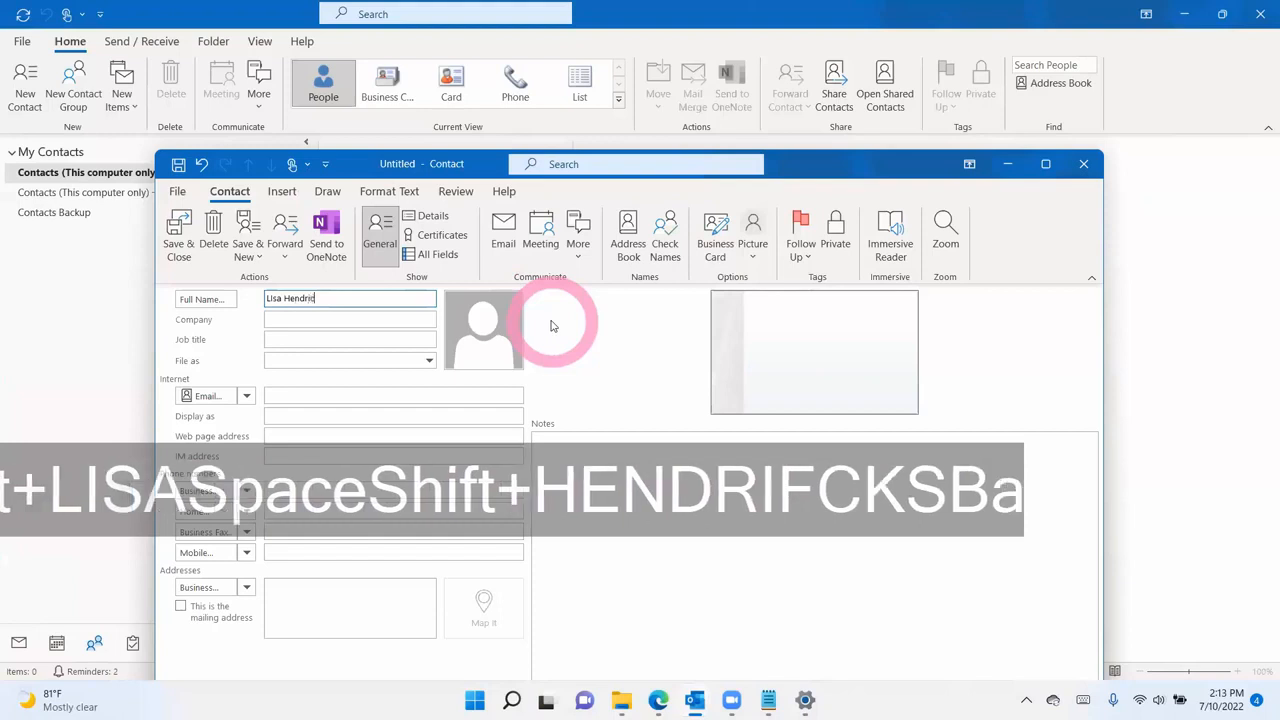
key(Tab)
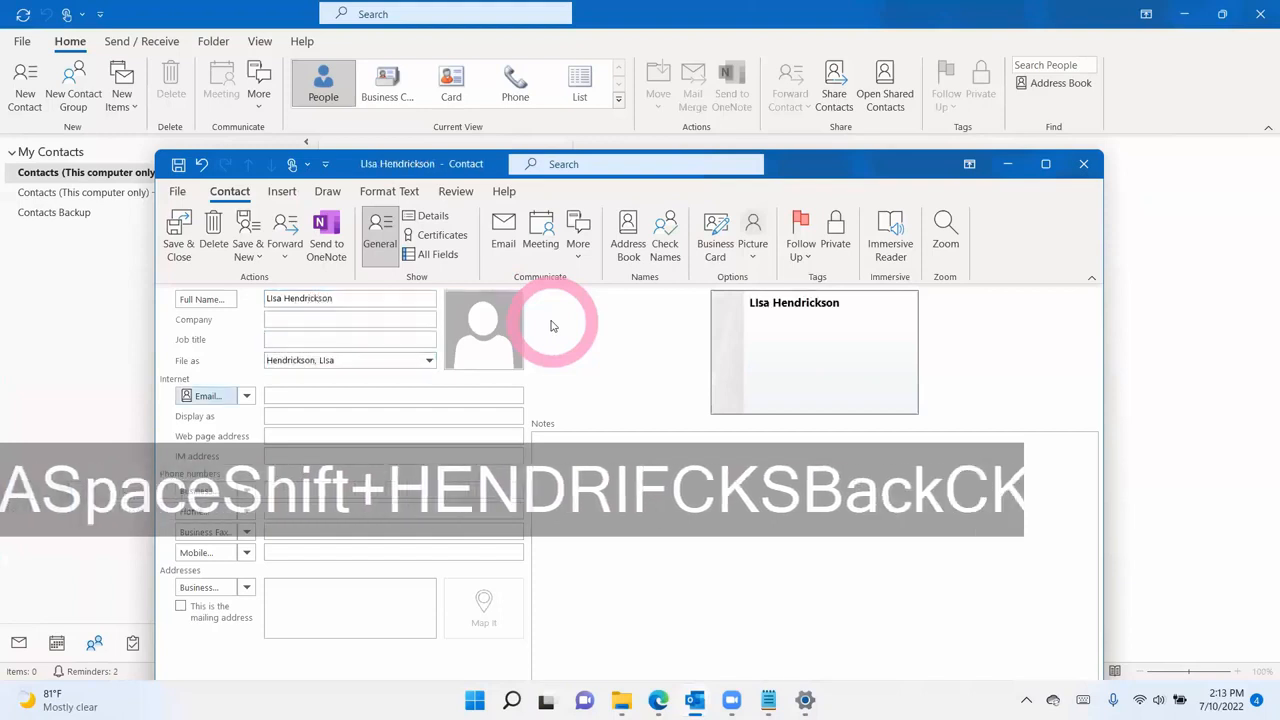
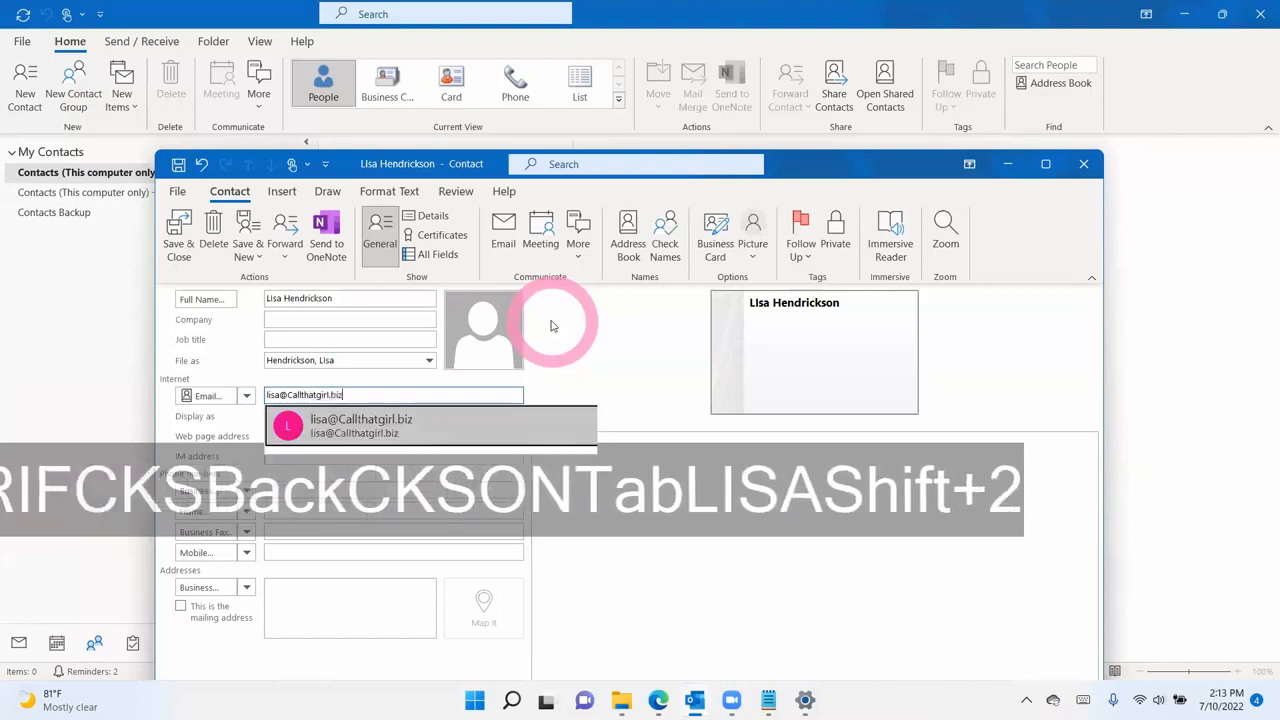
- Add the contact's e-mail address and business phone number, save it, and select the new contact
click(290, 488)
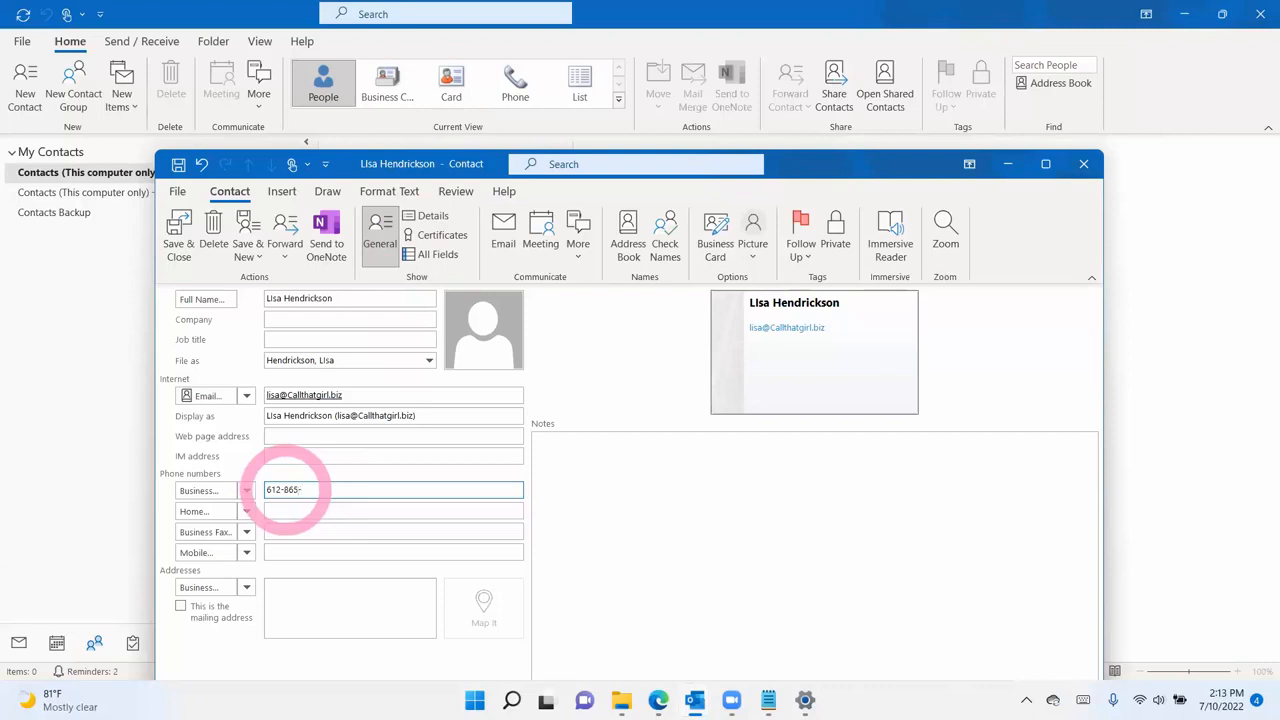
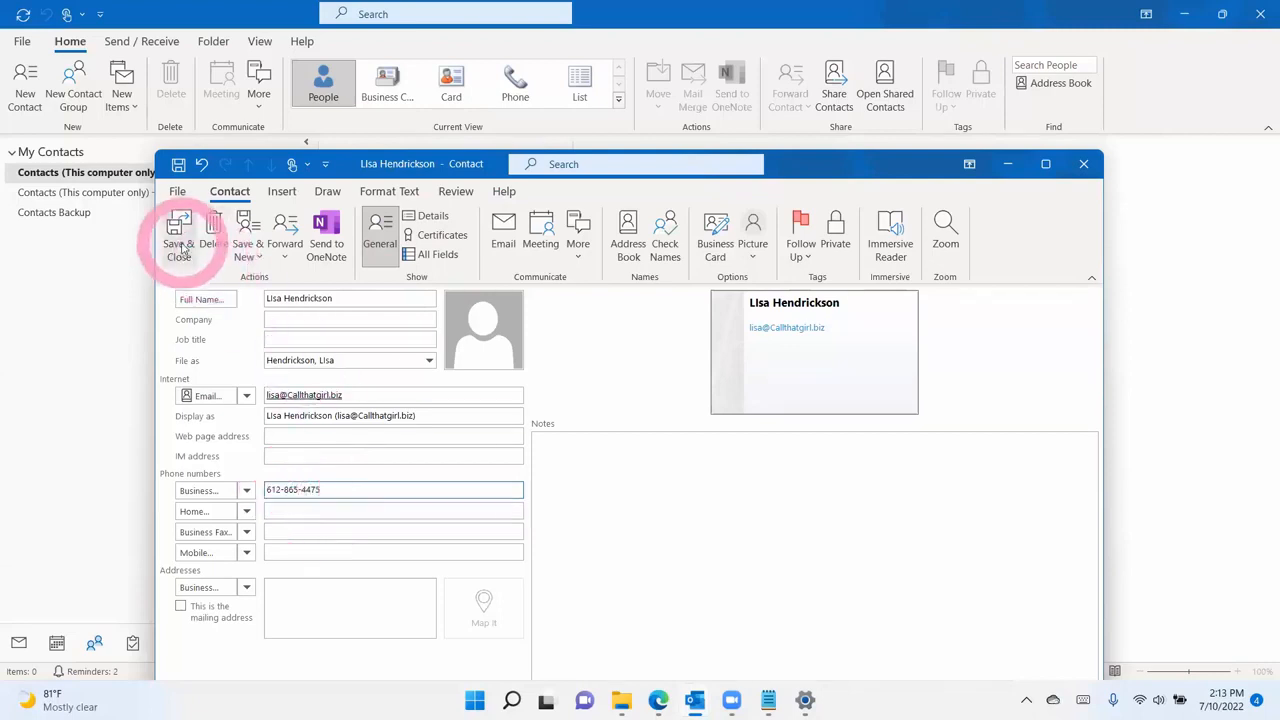
click(179, 235)
click(449, 193)
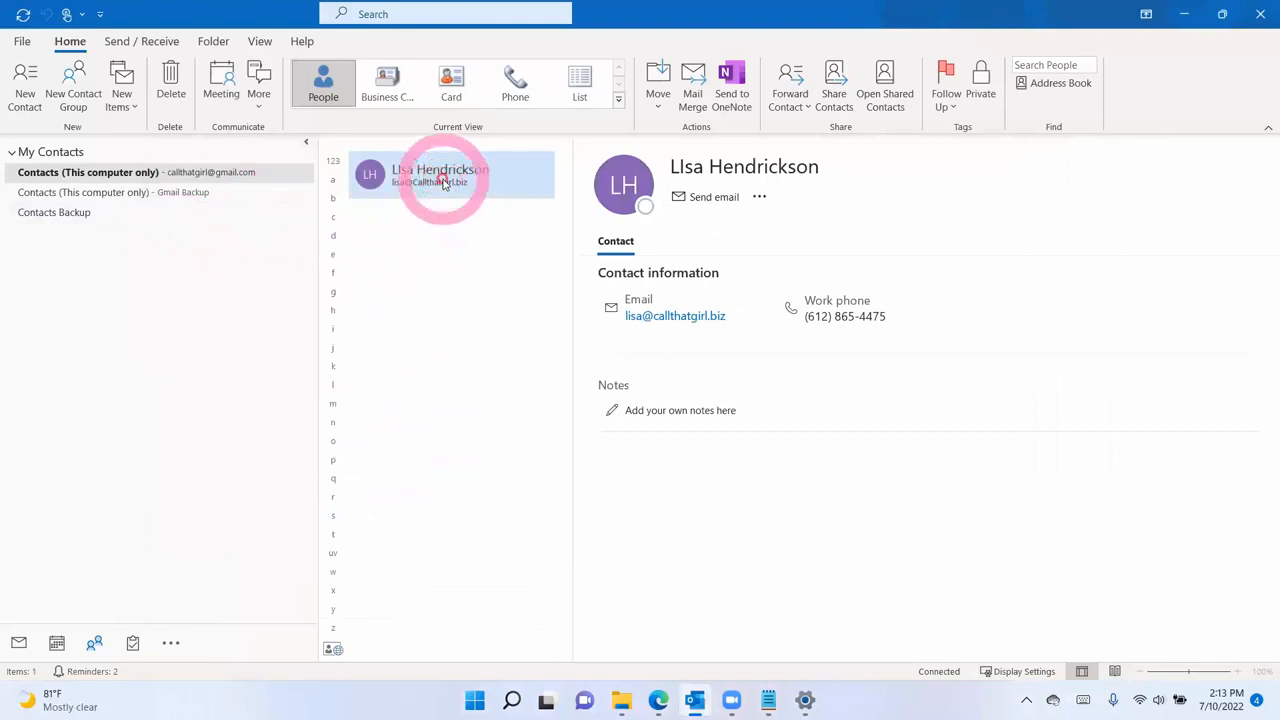
- Copy the new contact to the Contacts Backup folder via Copy to Folder, then view Contacts Backup
right_click(444, 181)
mouse_move(492, 369)
click(615, 483)
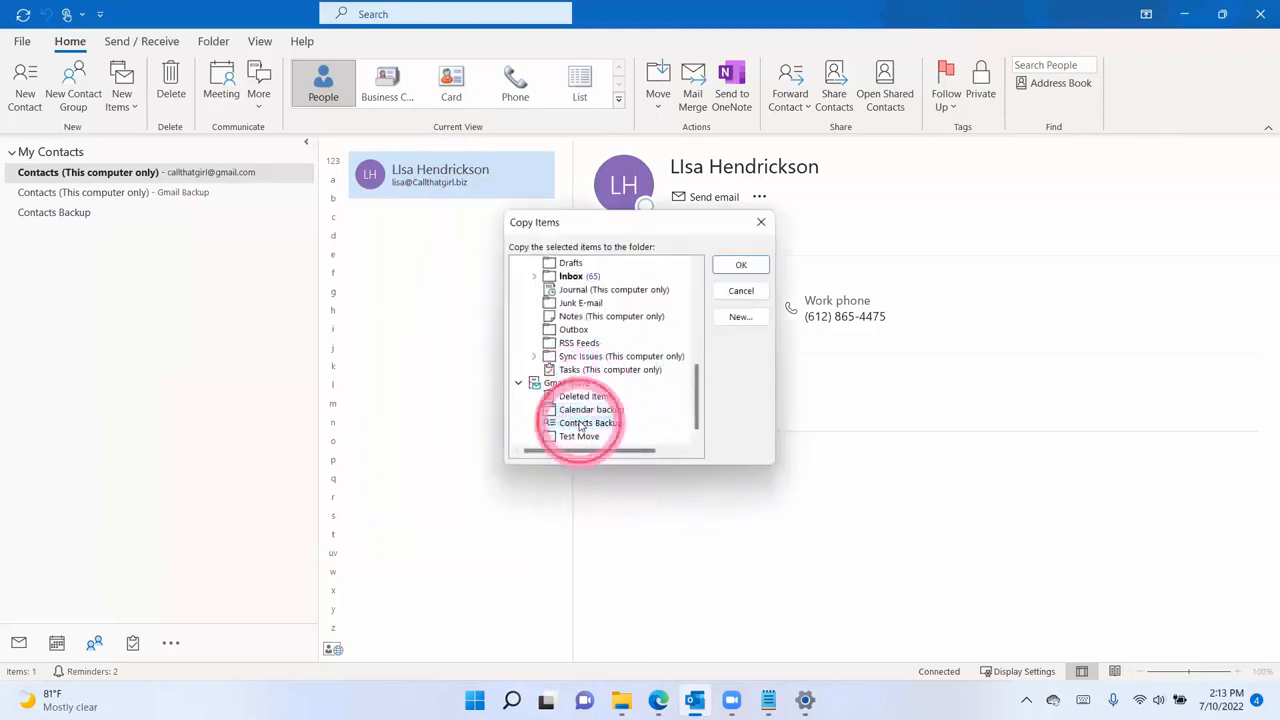
click(730, 268)
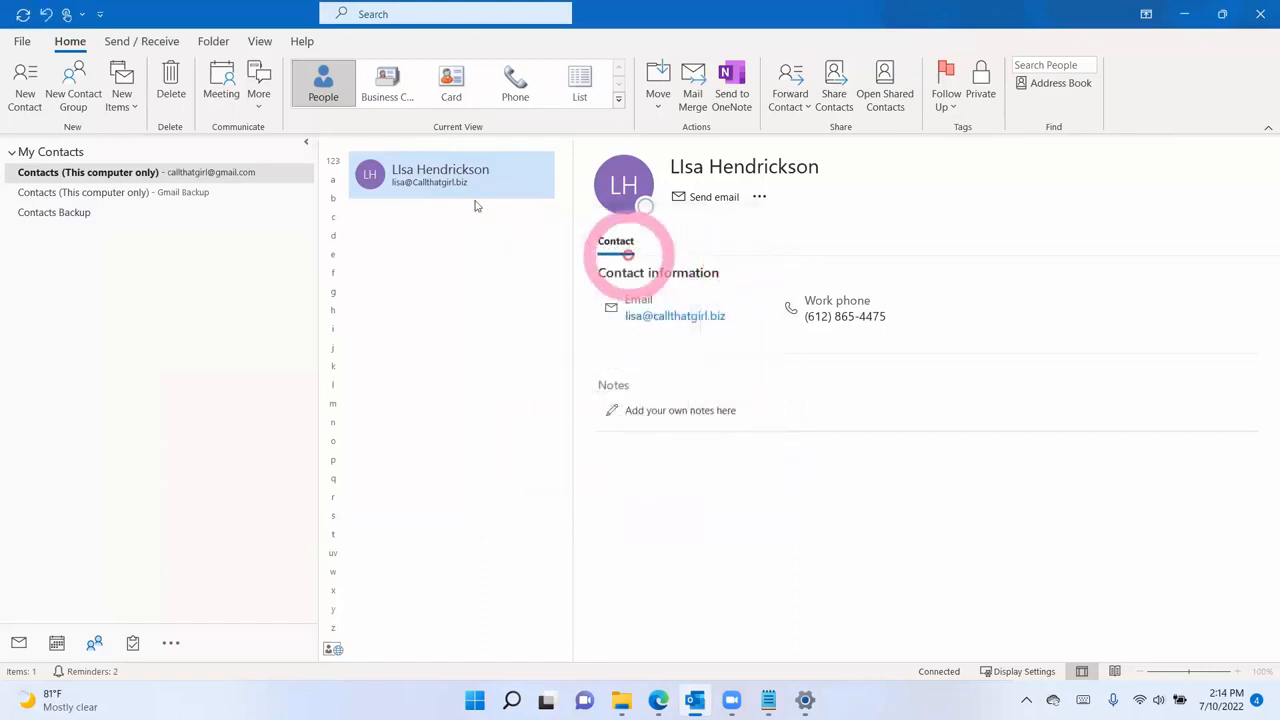
click(63, 214)
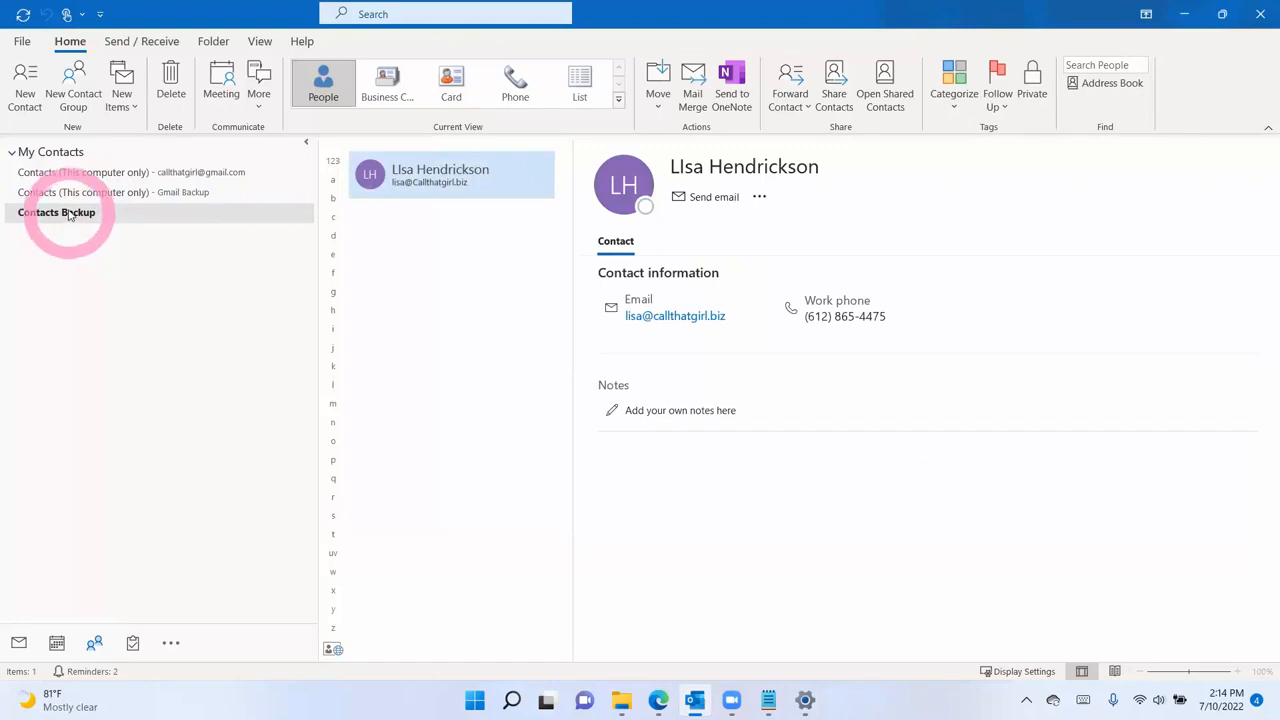
- Show the Calendar backup calendar in month view, then check the backed-up contact in People
click(18, 643)
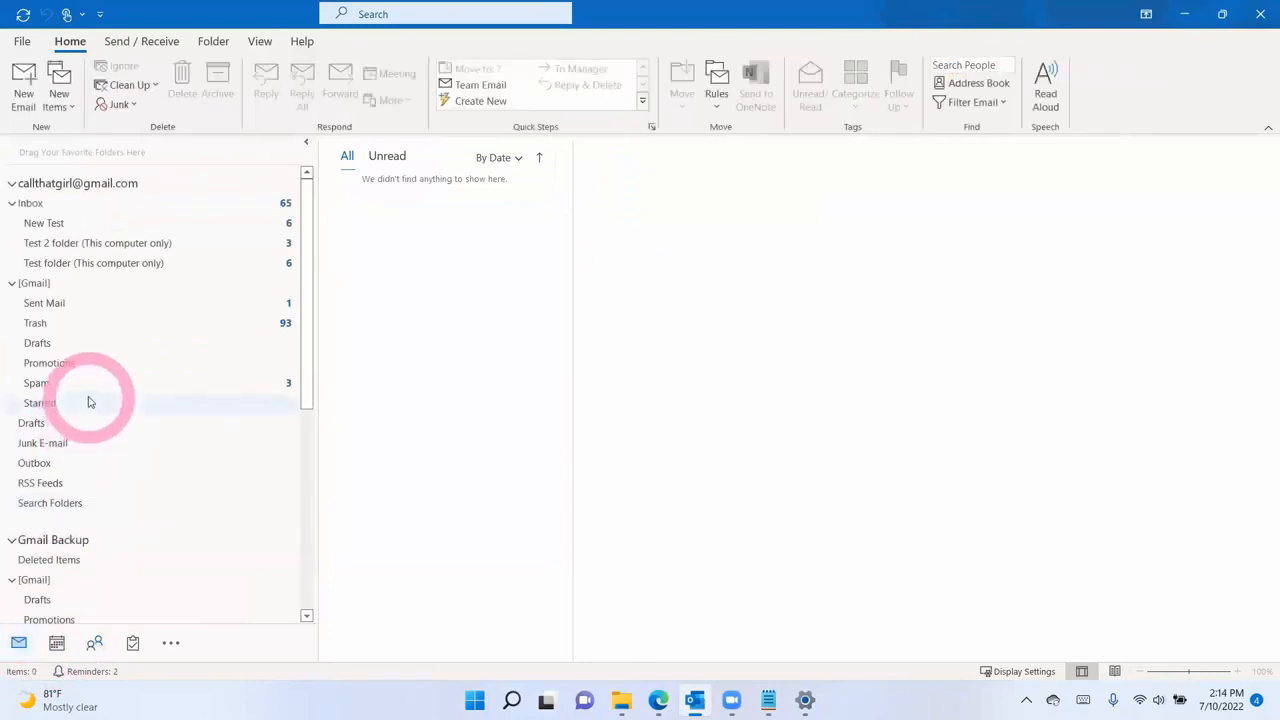
scroll(77, 462, down, 1)
scroll(77, 462, down, 2)
click(57, 643)
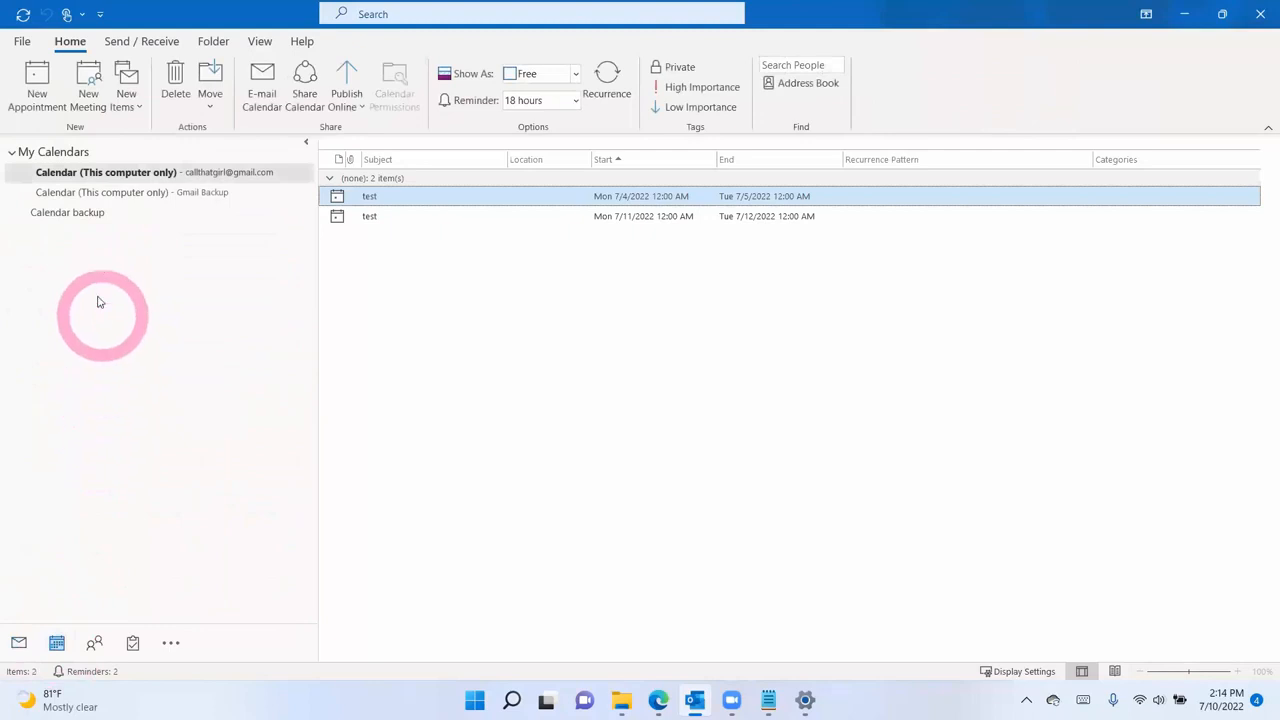
click(71, 212)
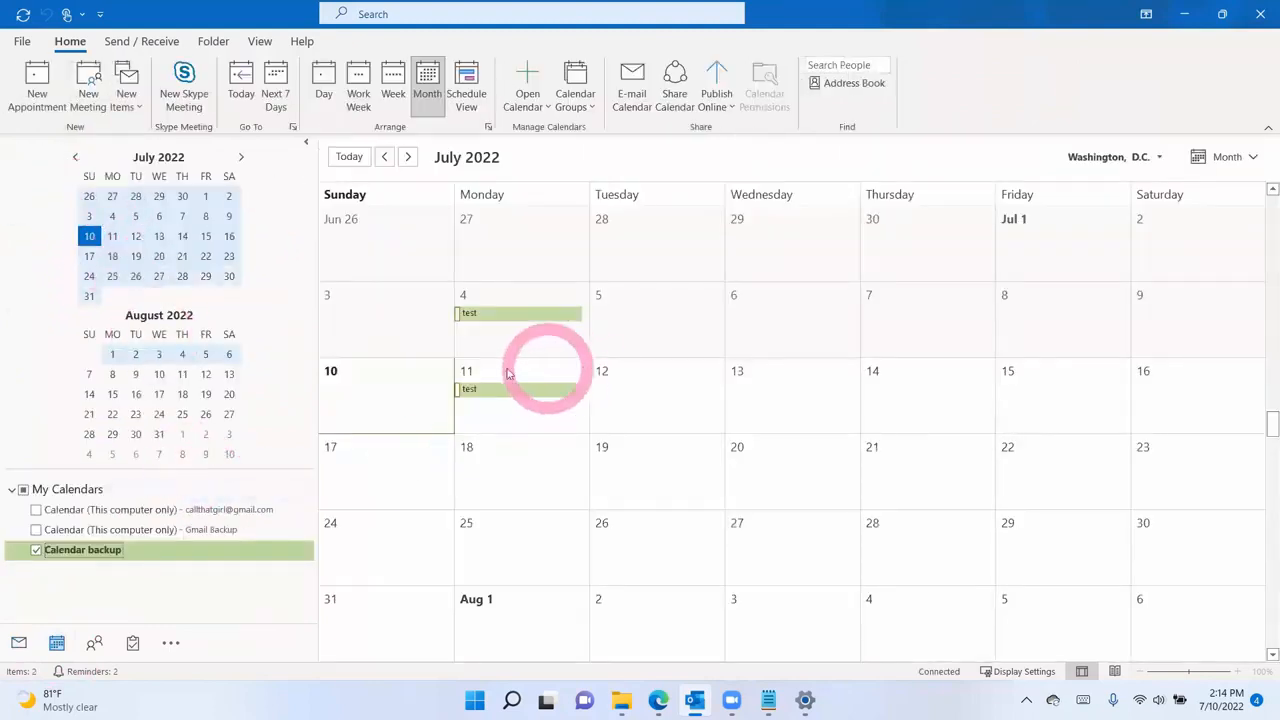
click(94, 643)
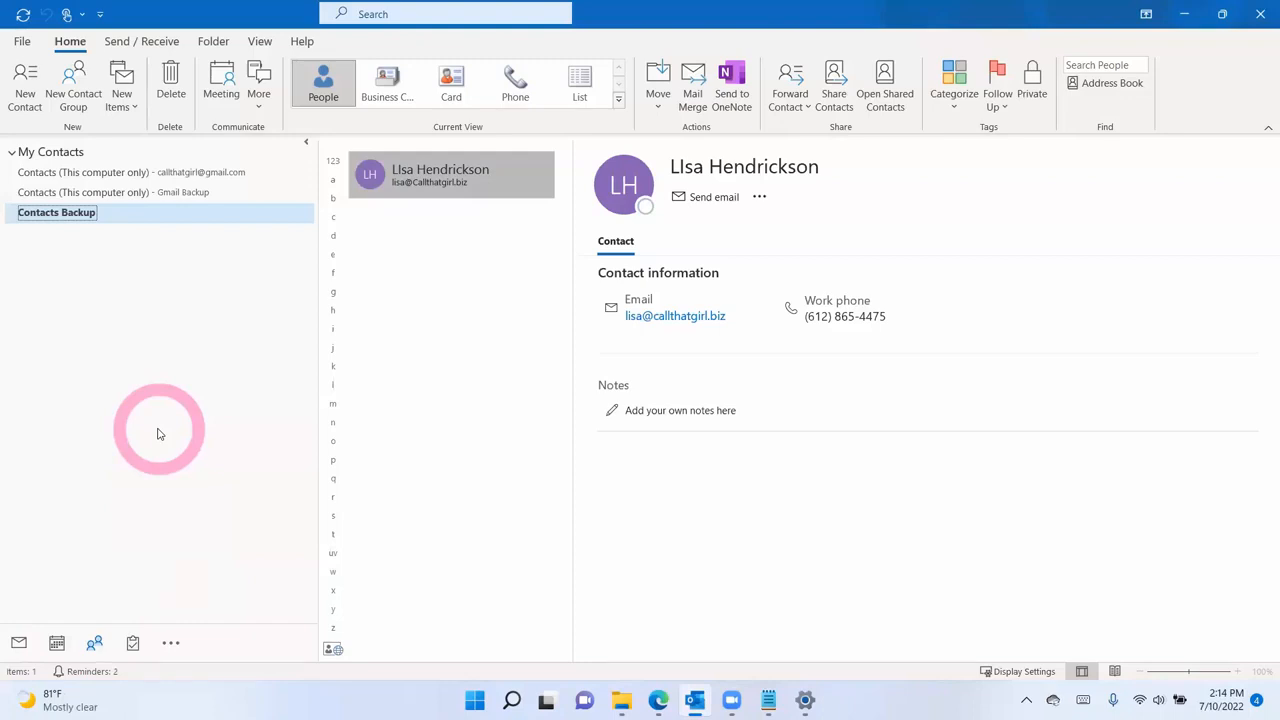
- Show the main calendar and hide Calendar backup, leaving July 2022's test events on July 4 and 11
click(56, 640)
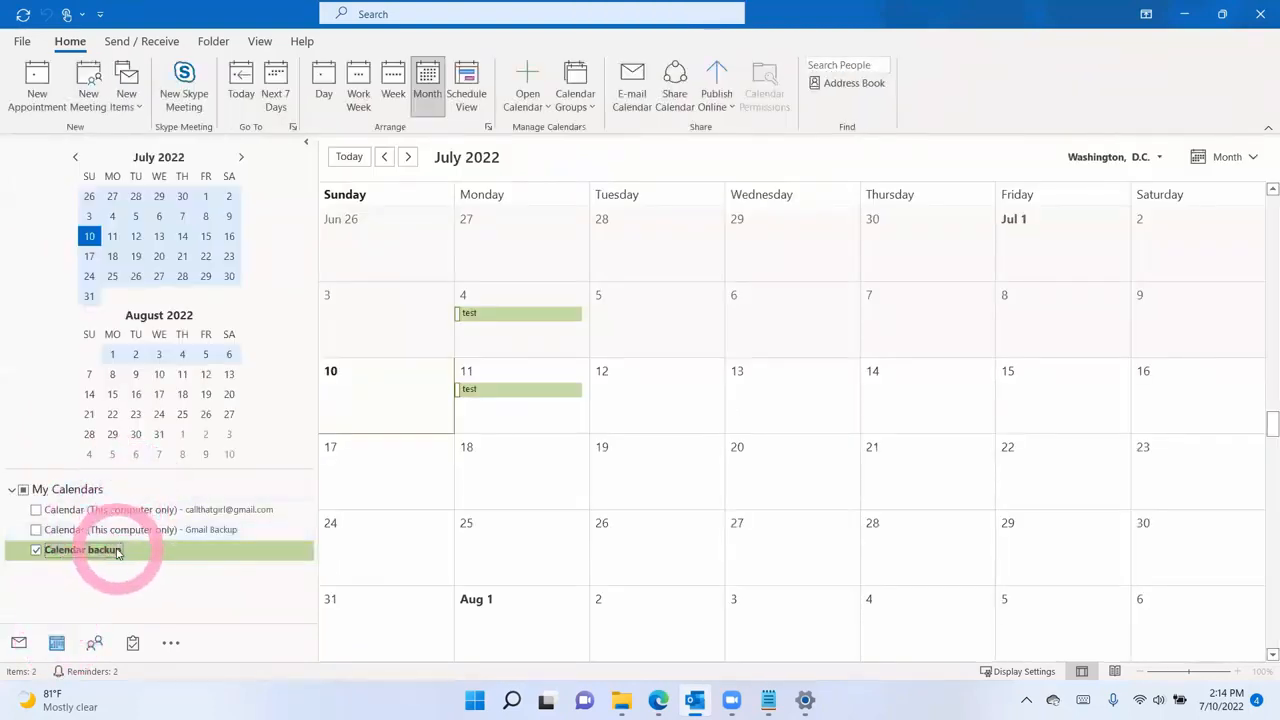
click(18, 641)
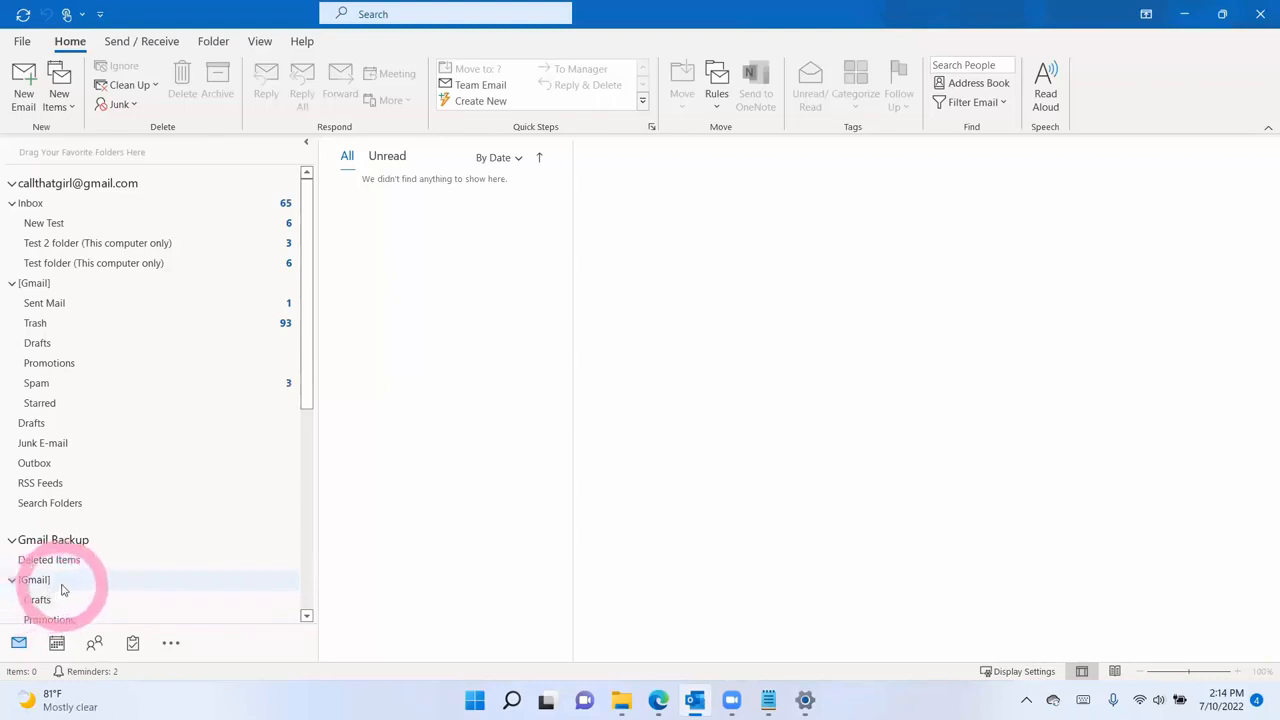
click(58, 645)
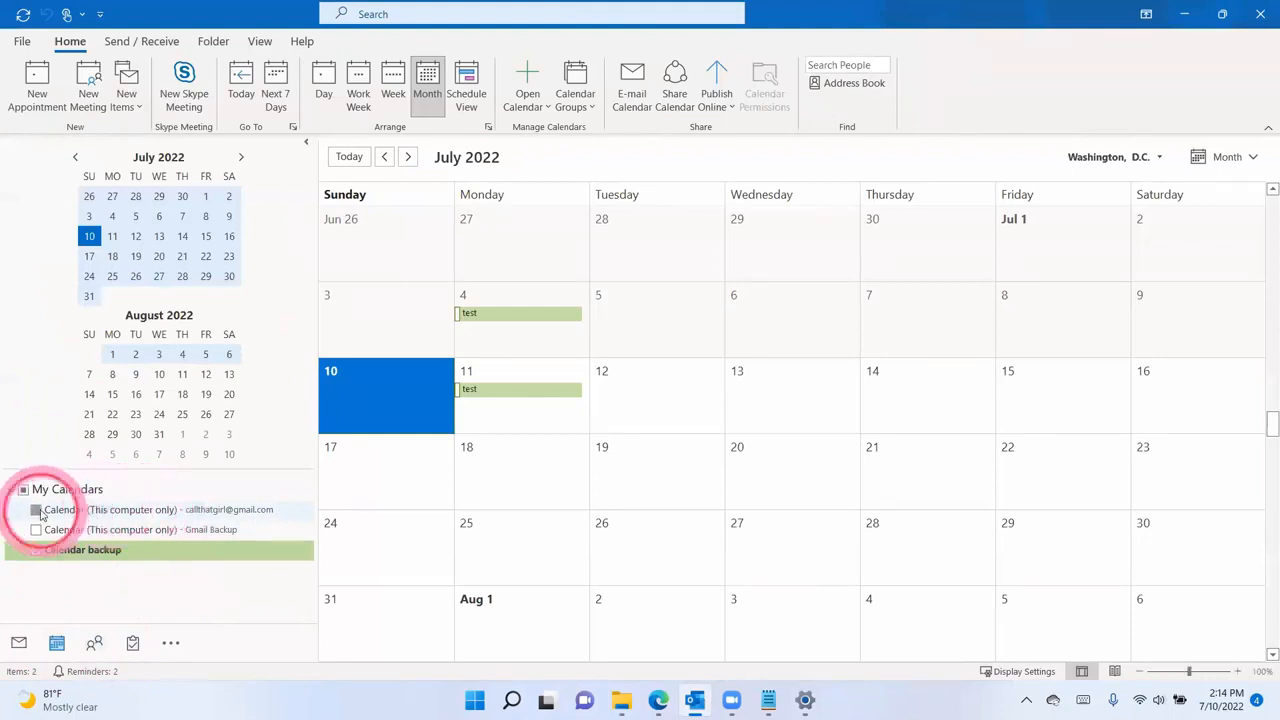
click(36, 509)
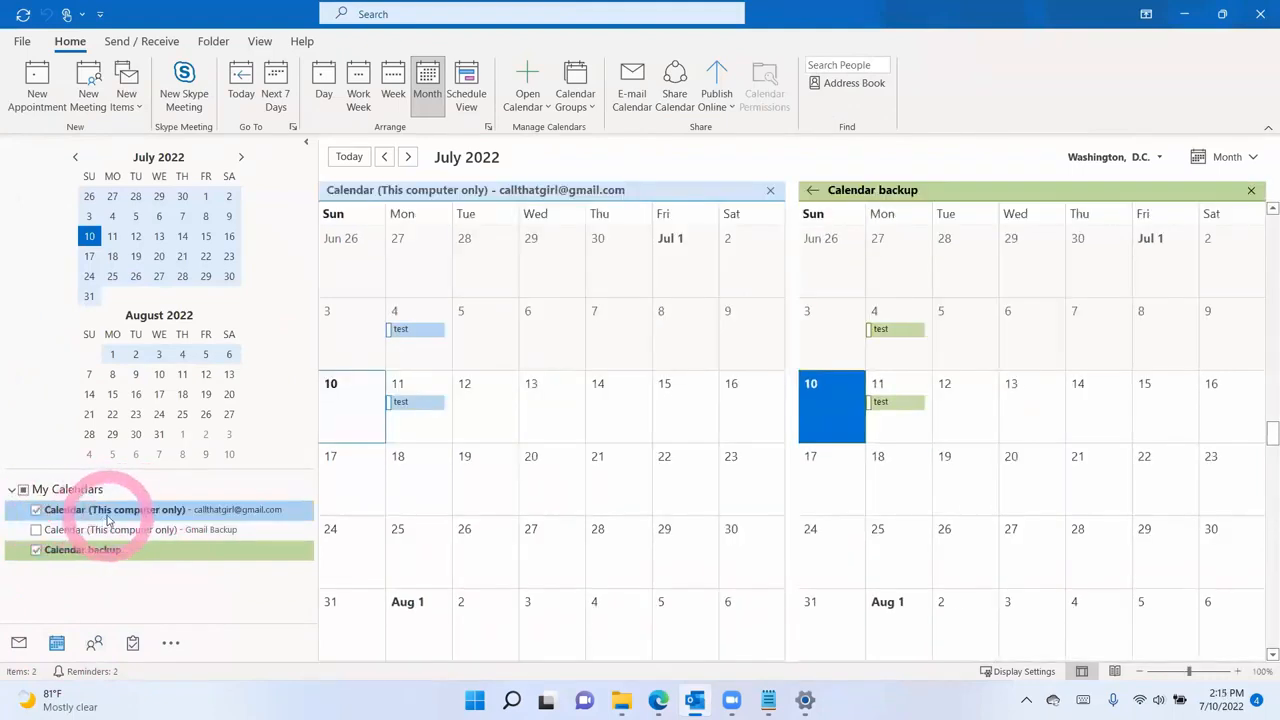
click(43, 551)
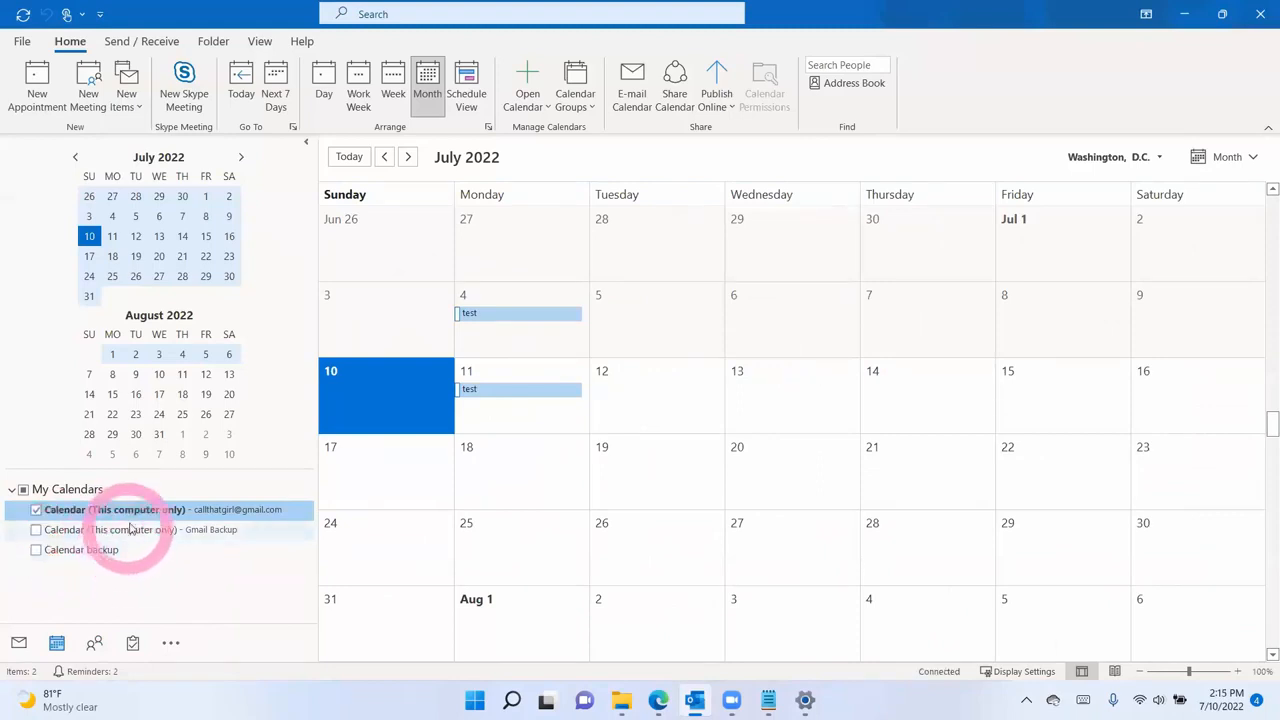
- Set up an export of the Calendar folder, without subfolders, to an Outlook Data File (.pst)
click(22, 41)
click(48, 119)
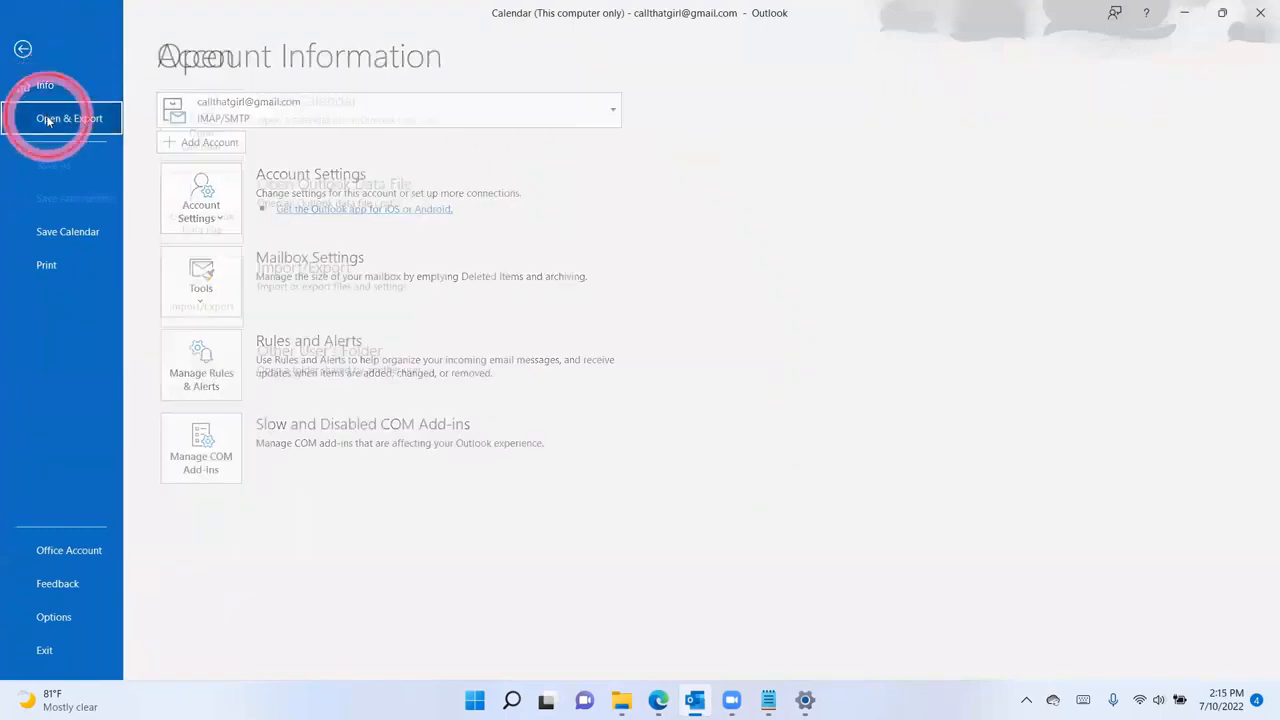
click(206, 290)
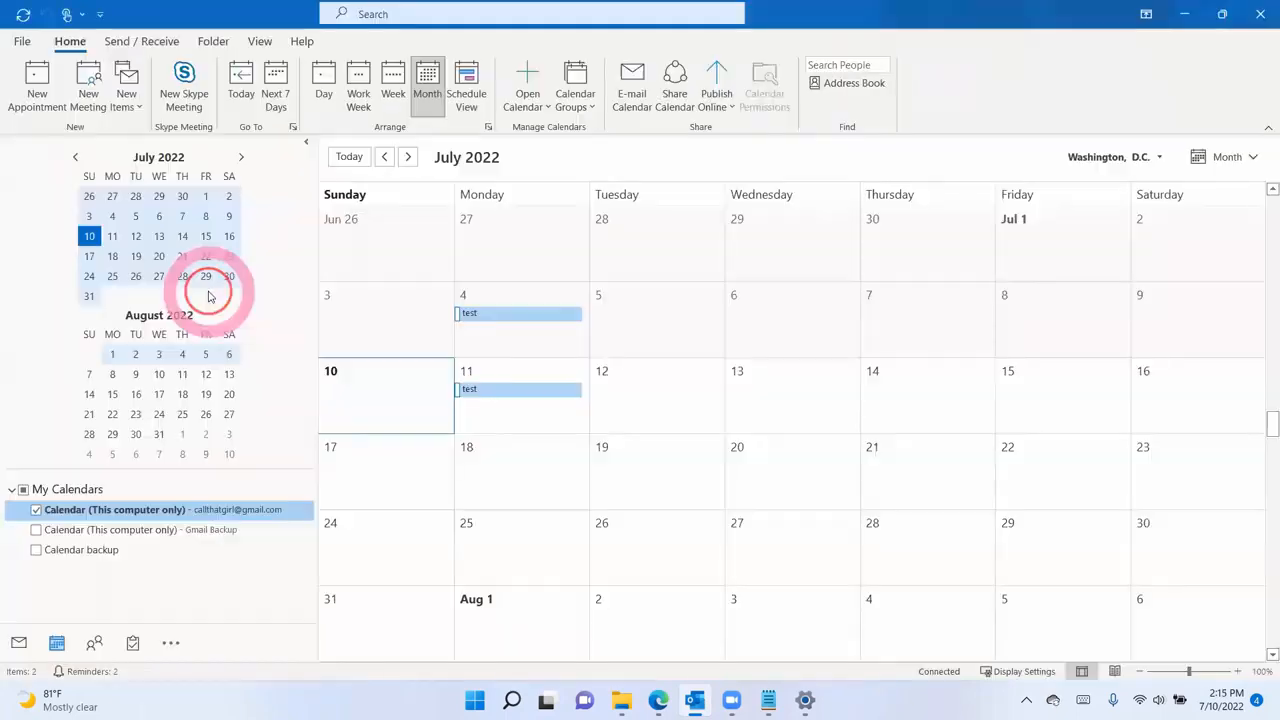
click(603, 271)
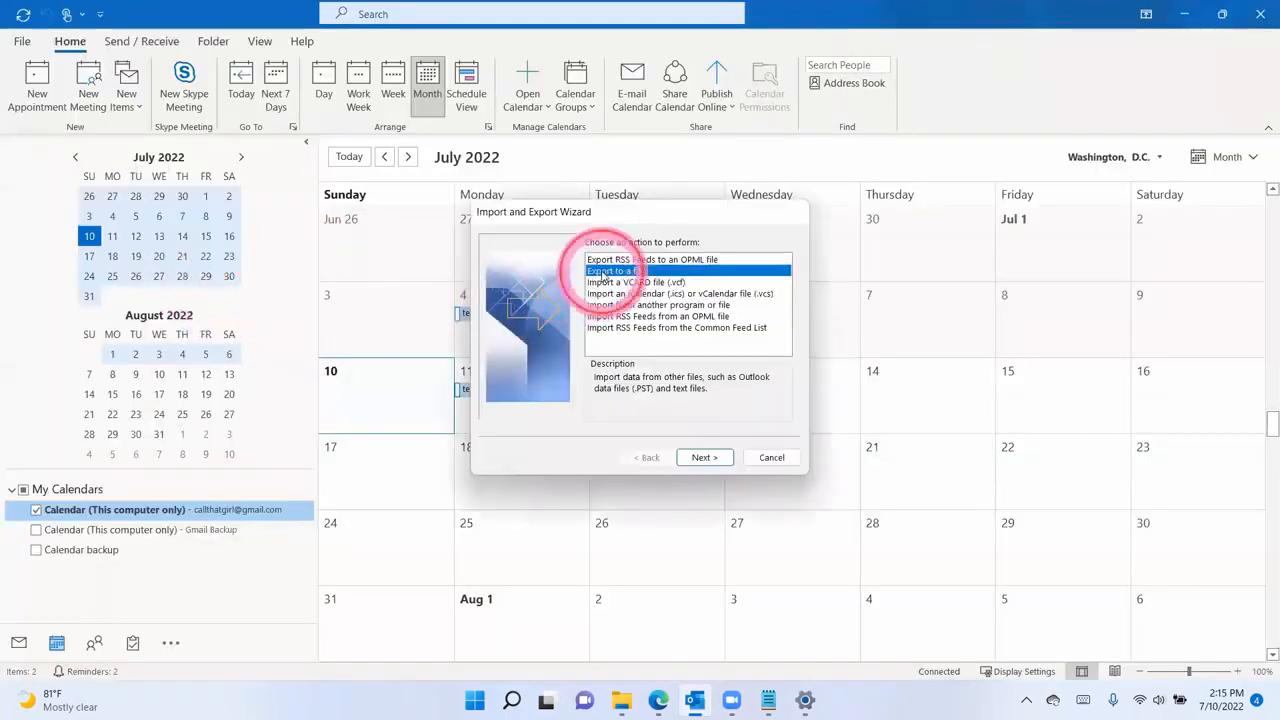
click(691, 458)
click(648, 280)
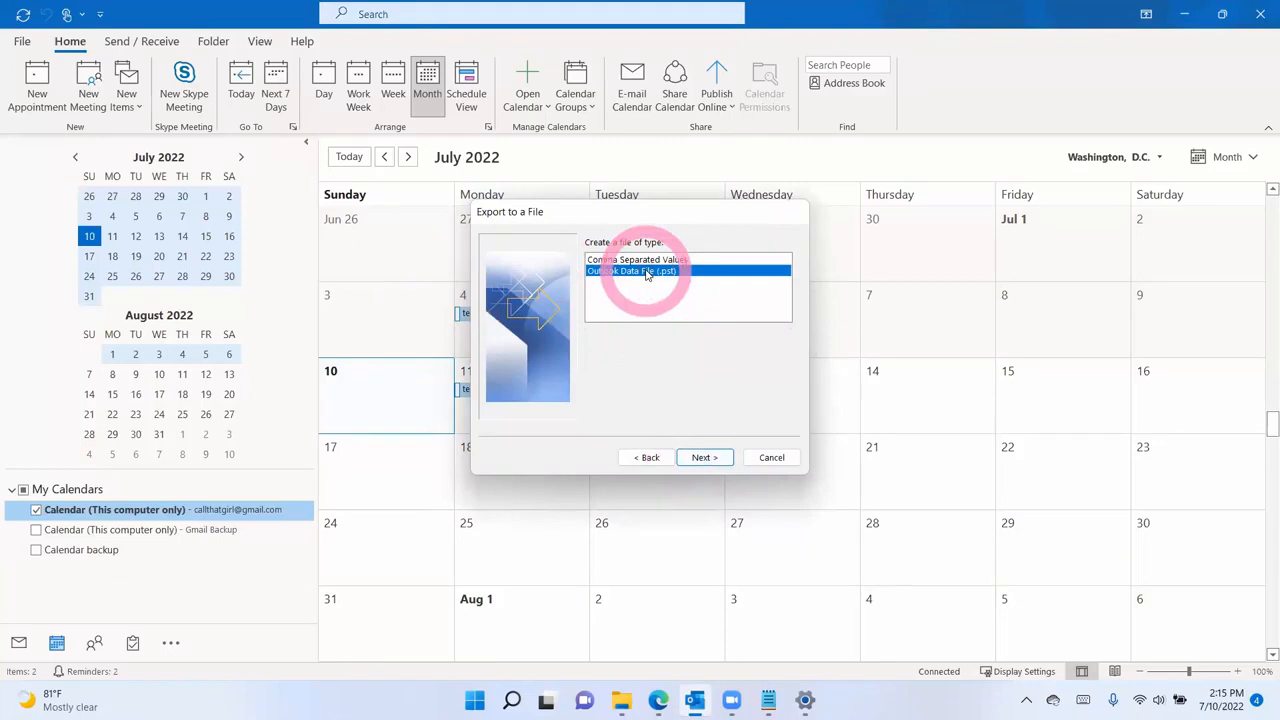
click(697, 457)
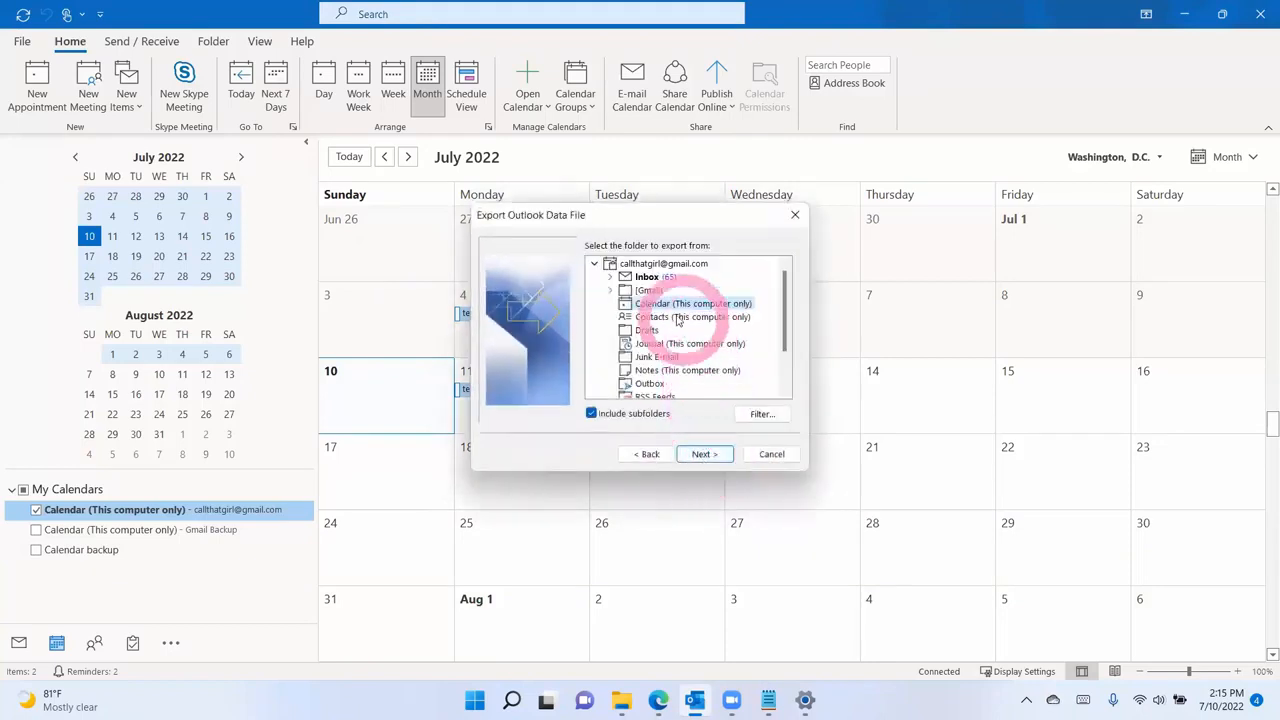
click(597, 416)
click(680, 303)
click(704, 454)
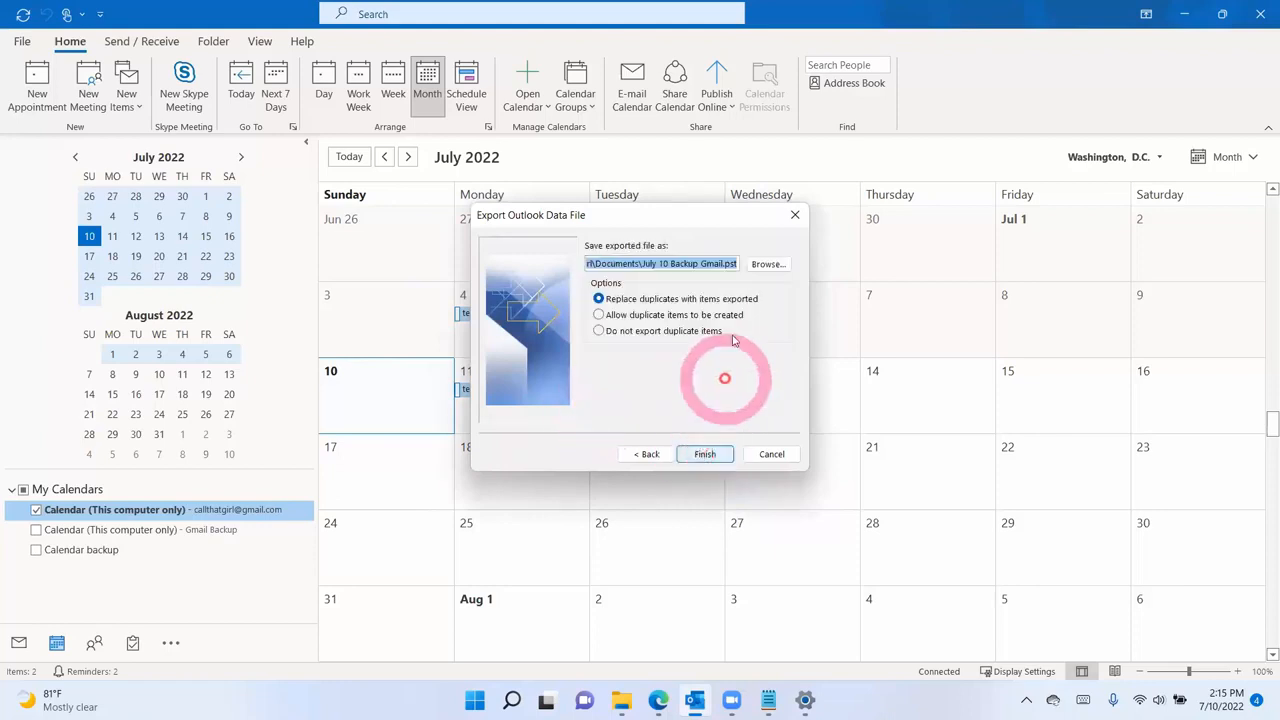
- Name the export file 'TCO Calendar backup July 10' in Documents and allow duplicate items
click(768, 265)
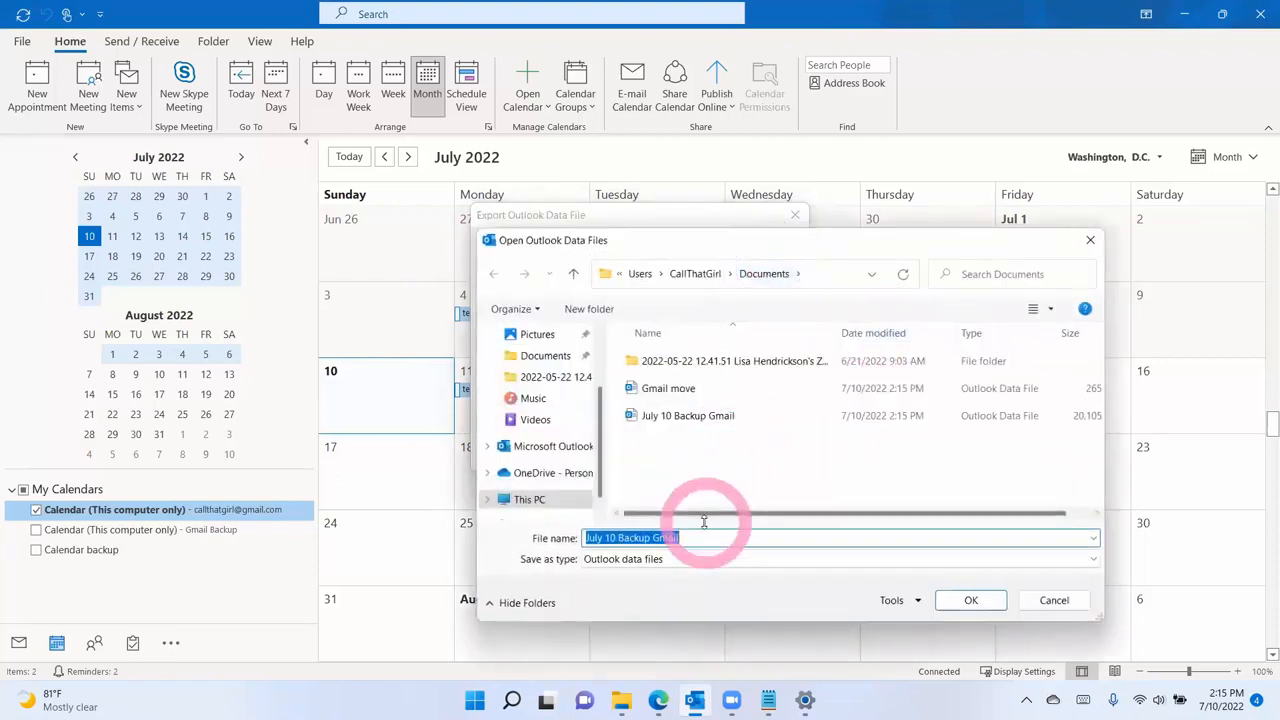
text(TC)
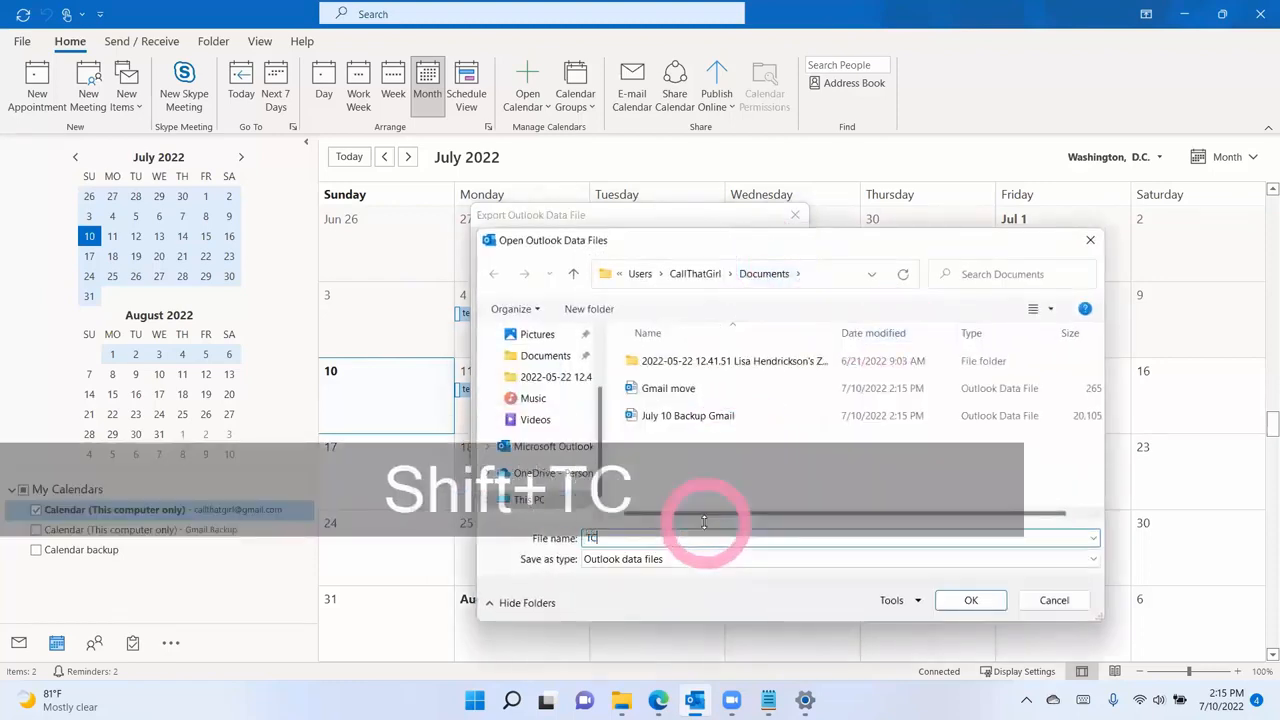
text(O Calen)
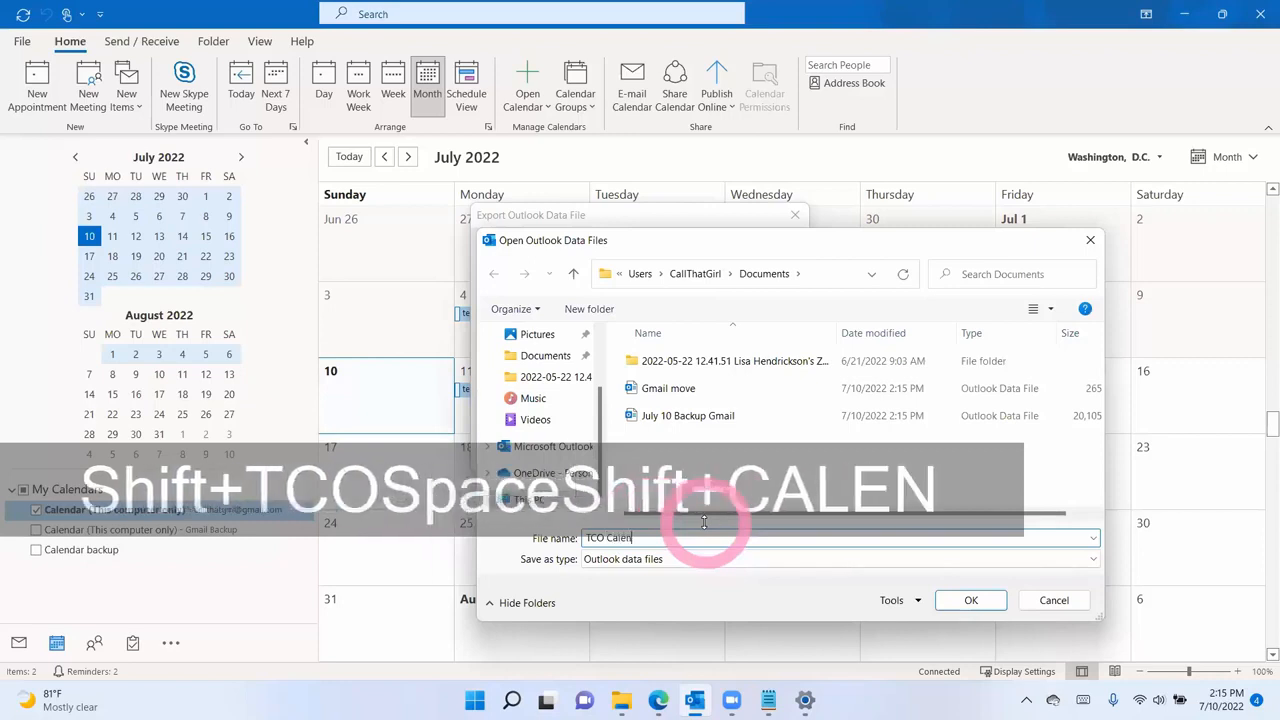
text(dar backup July 10)
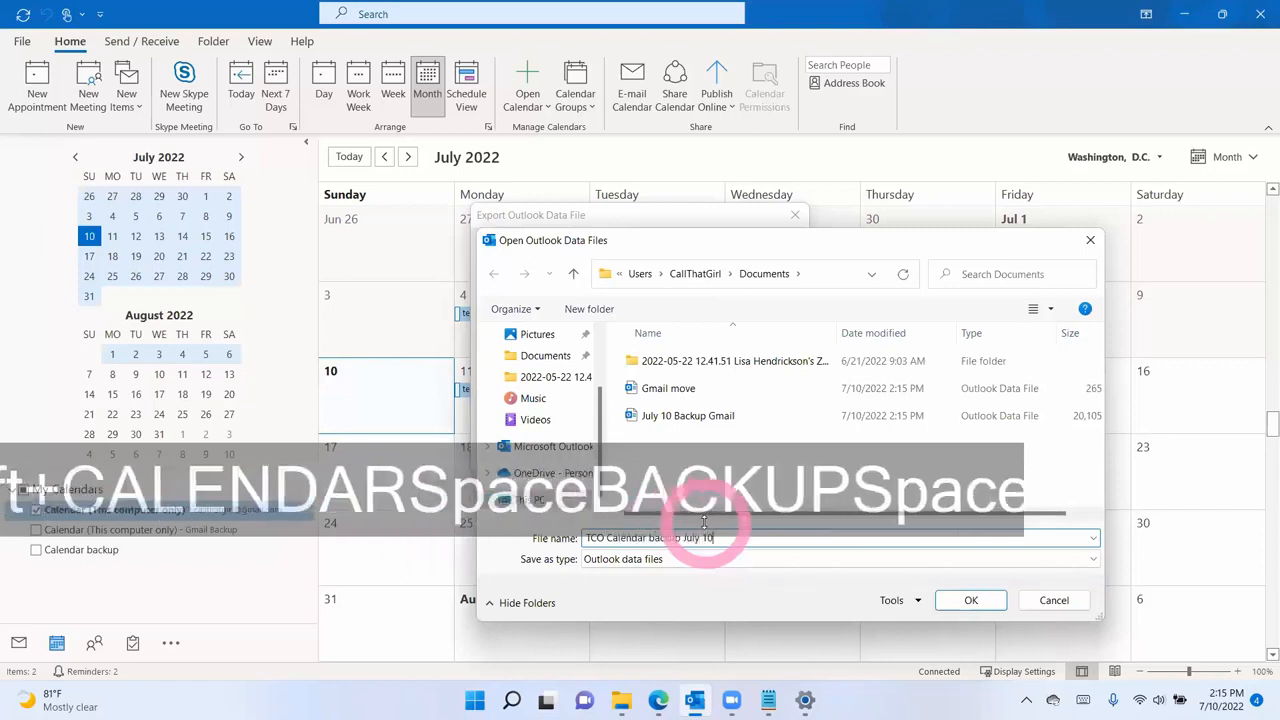
click(966, 600)
click(650, 315)
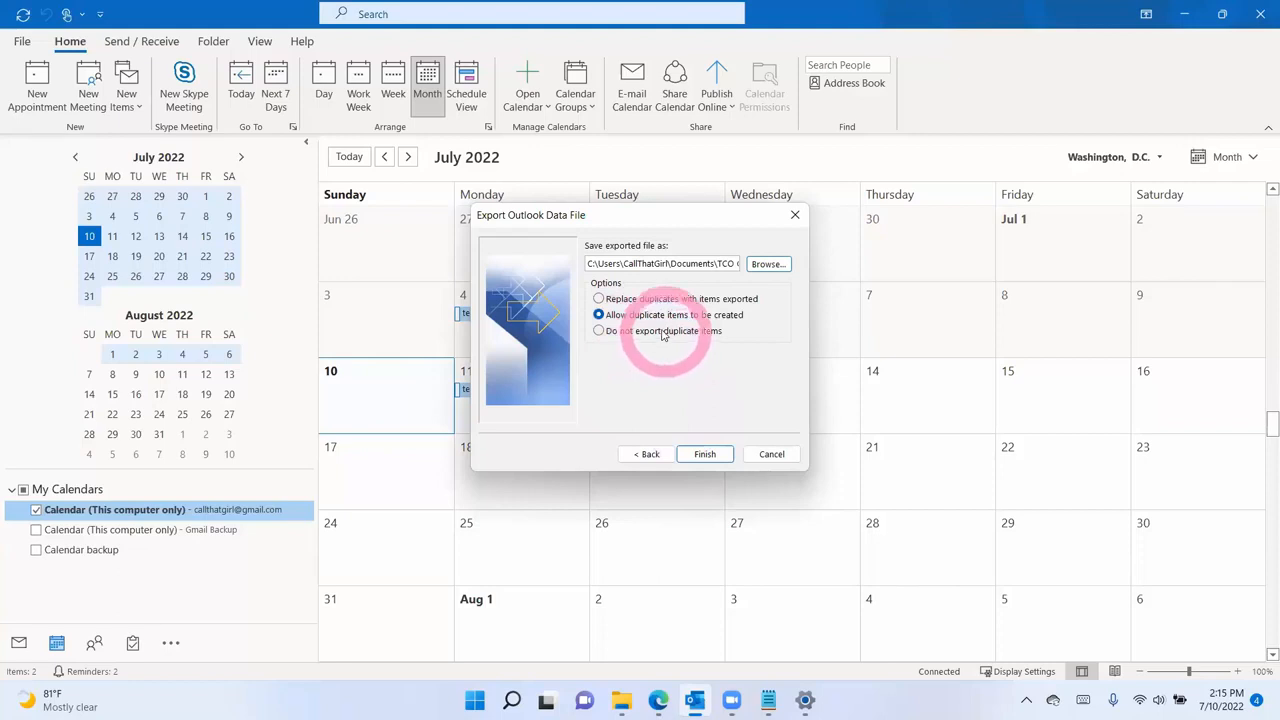
- Finish the export, creating the data file with no password, and return to the mail view
click(705, 453)
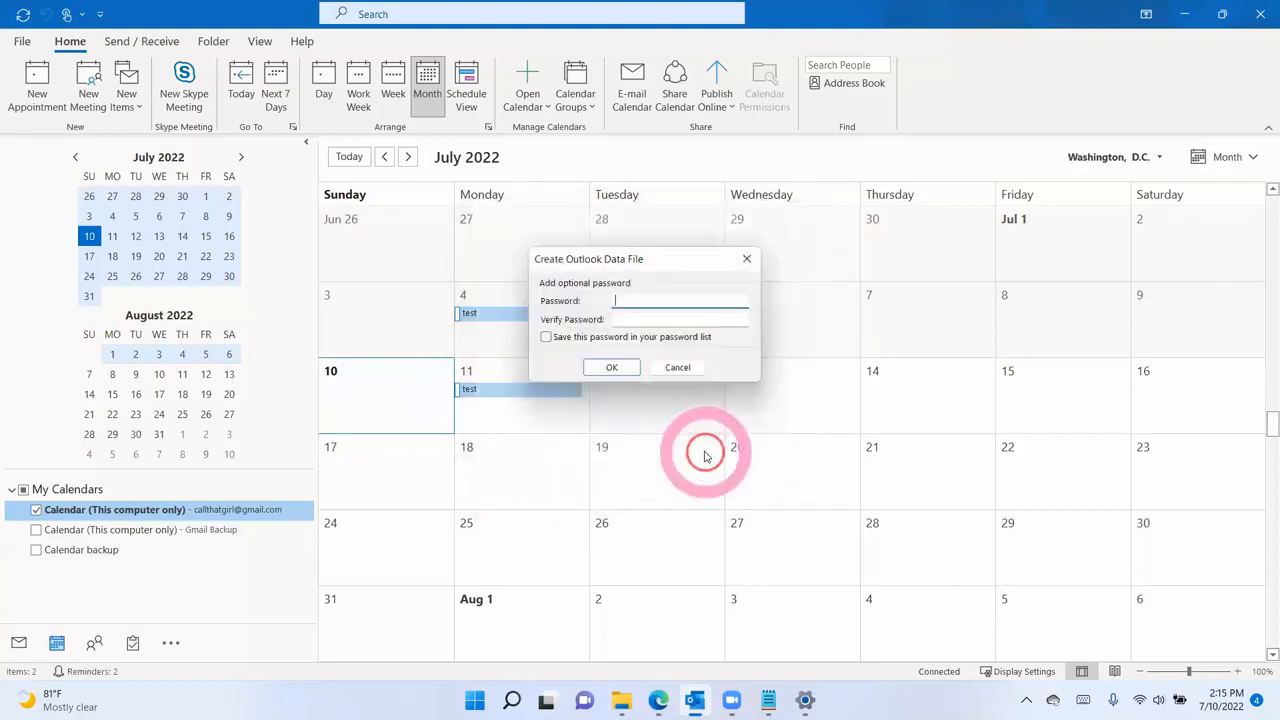
click(616, 367)
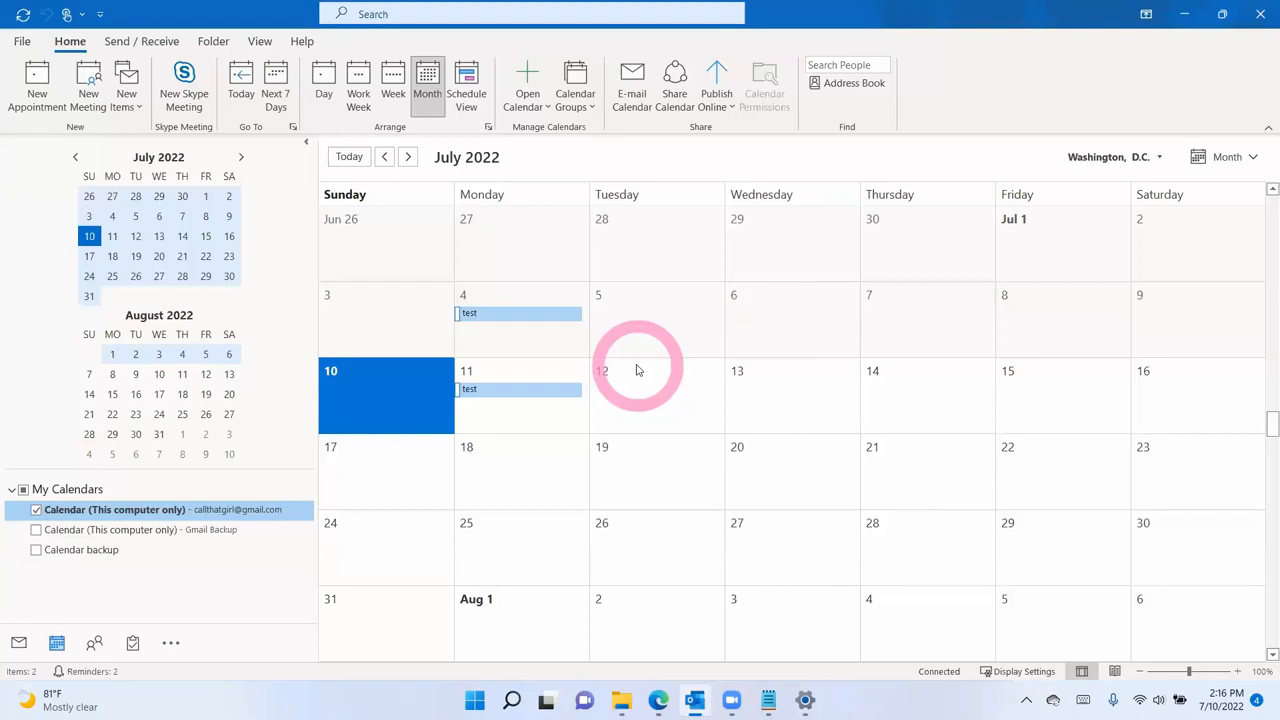
key(ctrl+1)
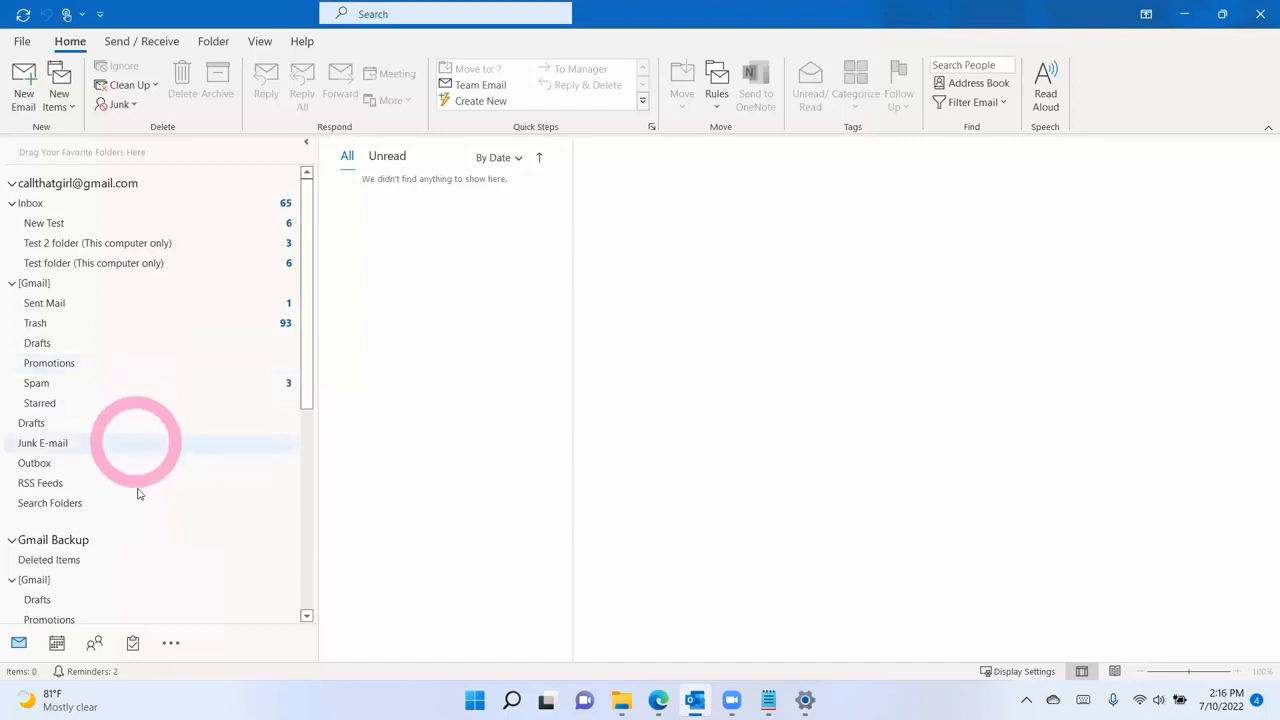
- Switch to the calendar's list of test events, then back to the mail folders
click(56, 643)
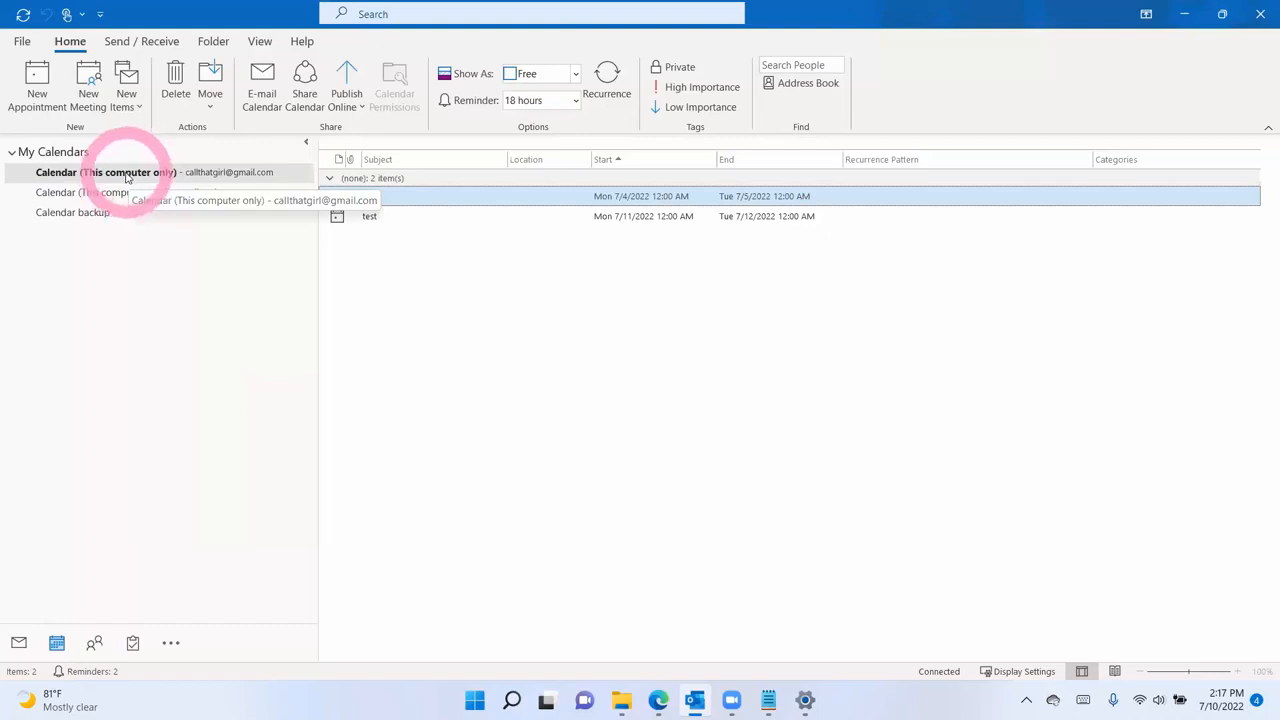
click(18, 642)
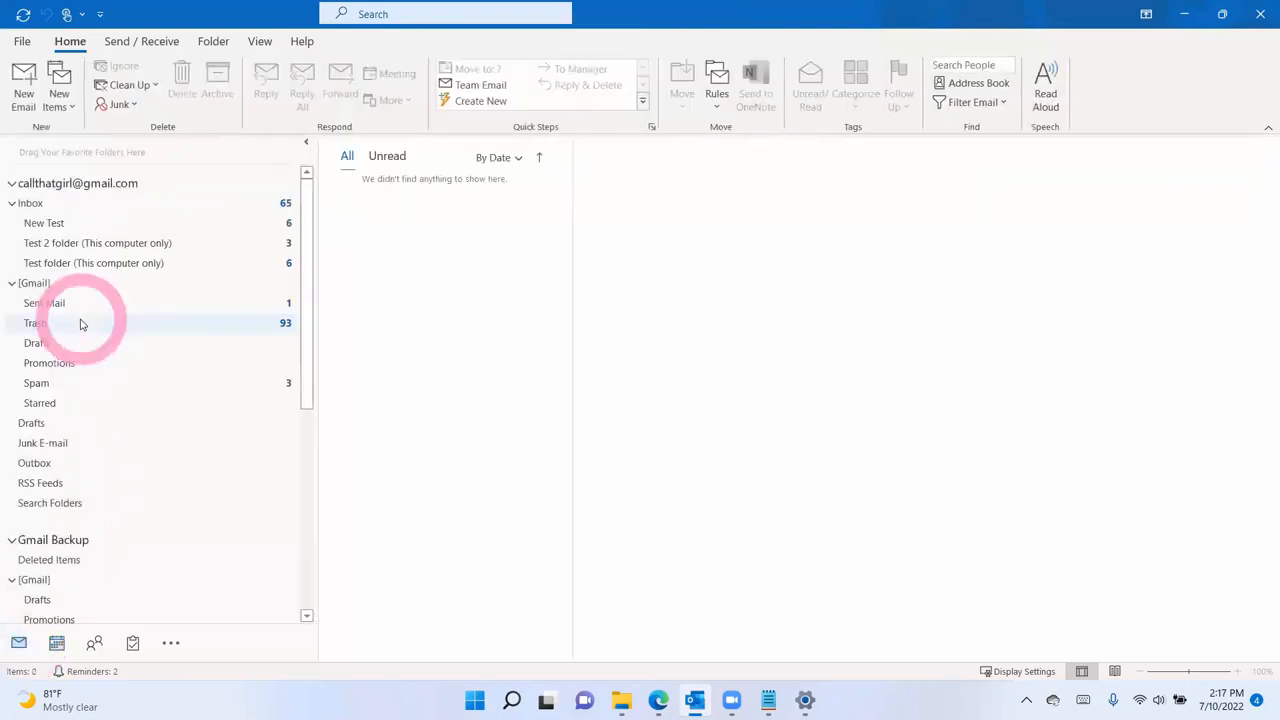